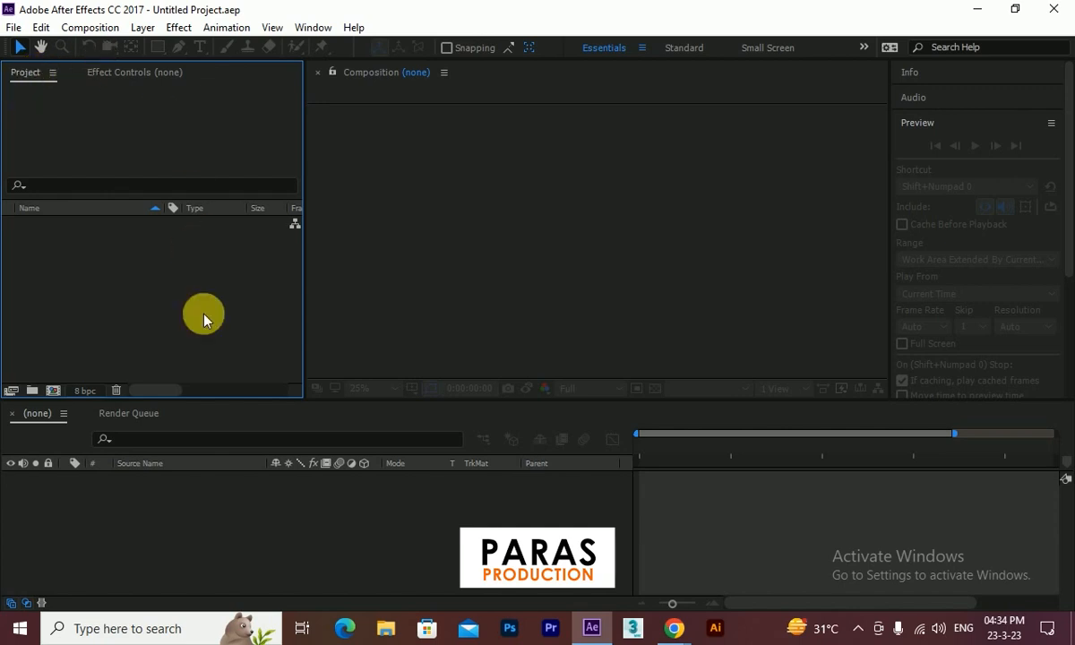
# Step: Create a 1280 x 720 composition named "new" at 30 fps with a 15-second duration, and show its transparency grid
pyautogui.click(64, 394)
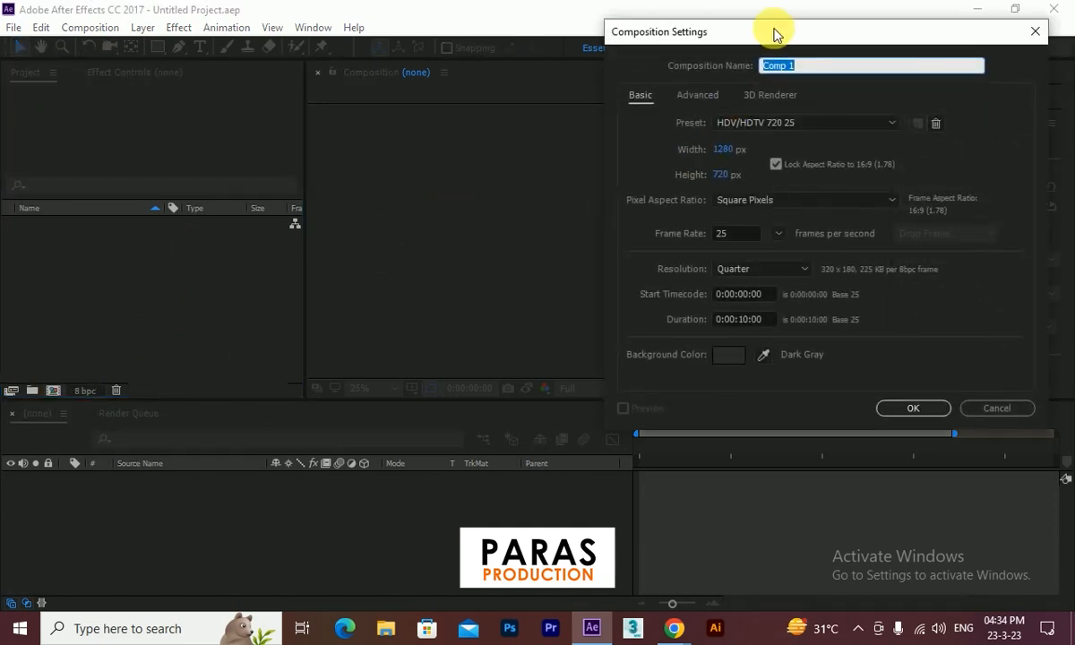
pyautogui.moveTo(773, 28); pyautogui.dragTo(577, 58)
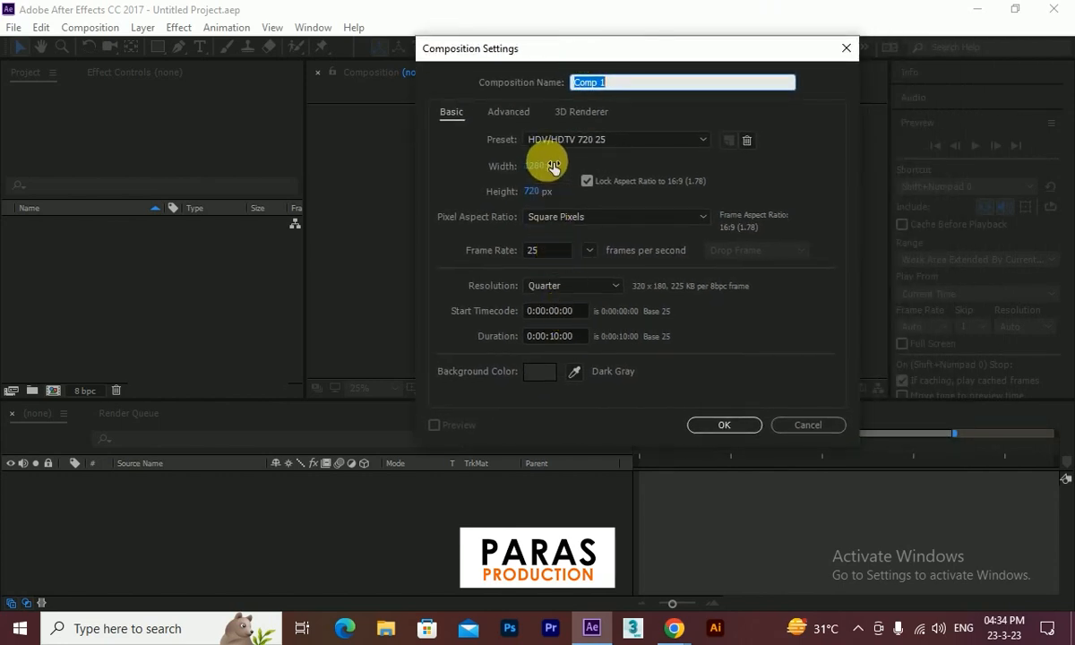
pyautogui.click(555, 256)
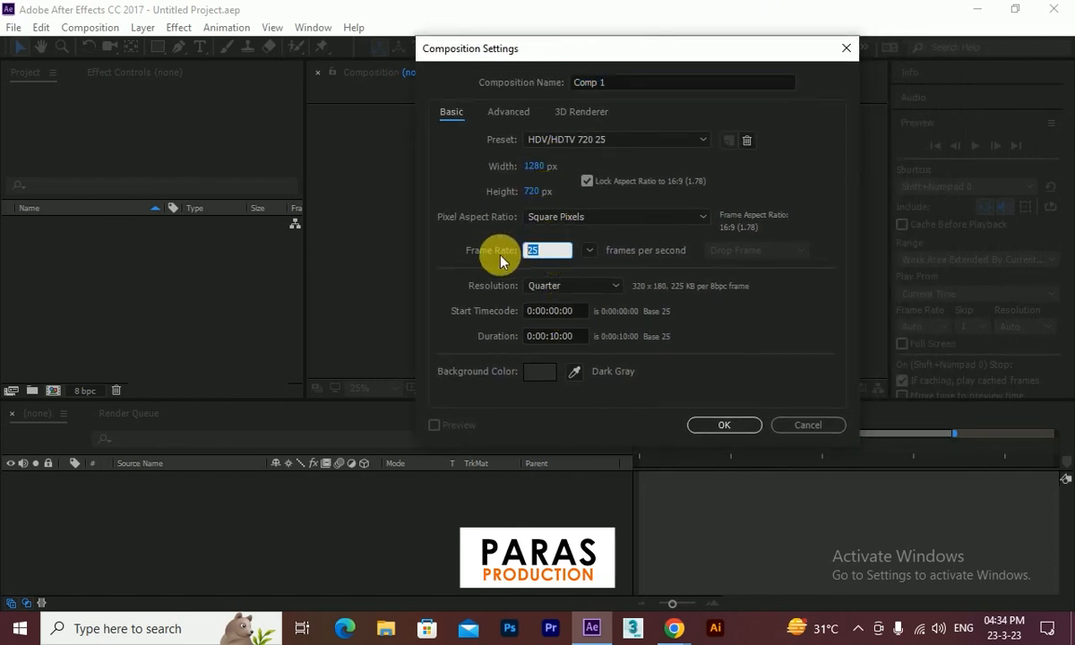
pyautogui.write('30')
pyautogui.click(573, 336)
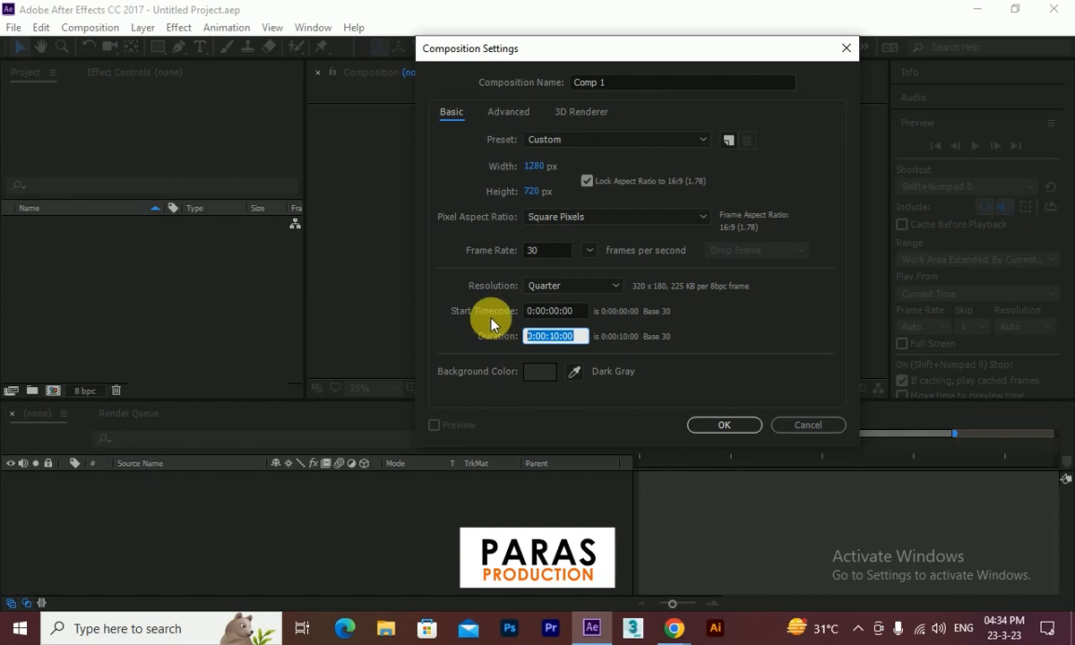
pyautogui.write('15.')
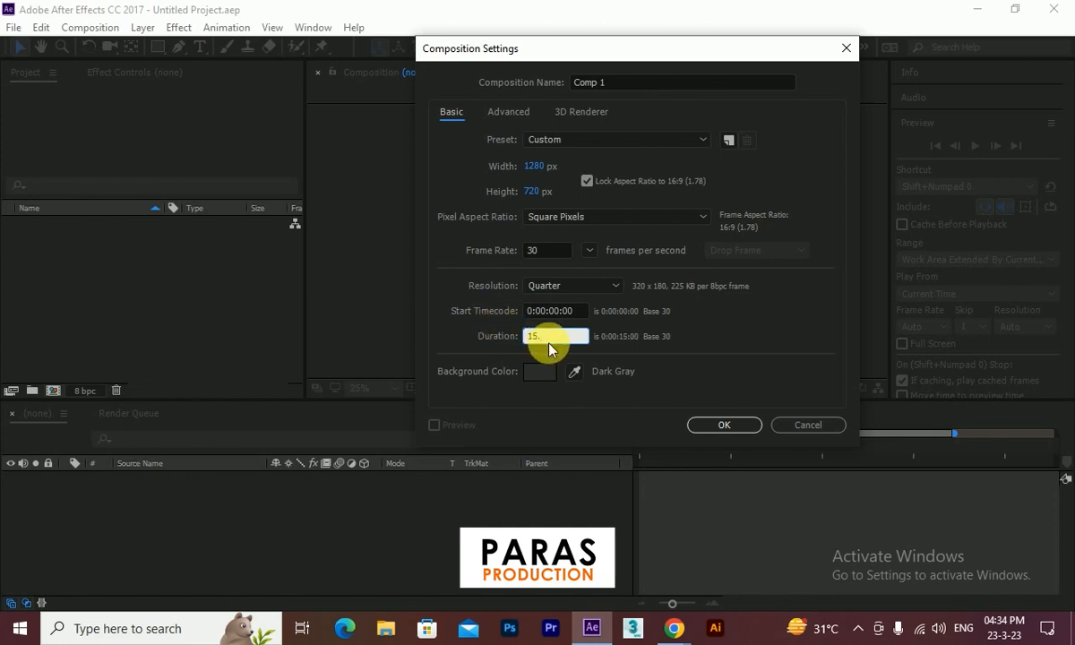
pyautogui.click(580, 314)
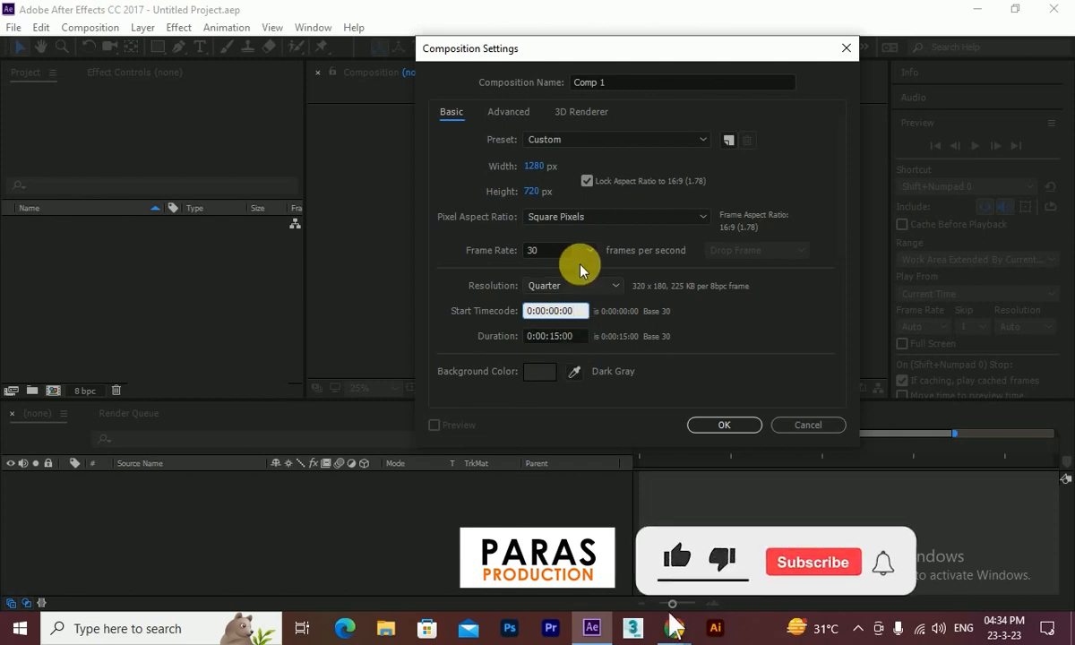
pyautogui.moveTo(667, 50); pyautogui.dragTo(653, 51)
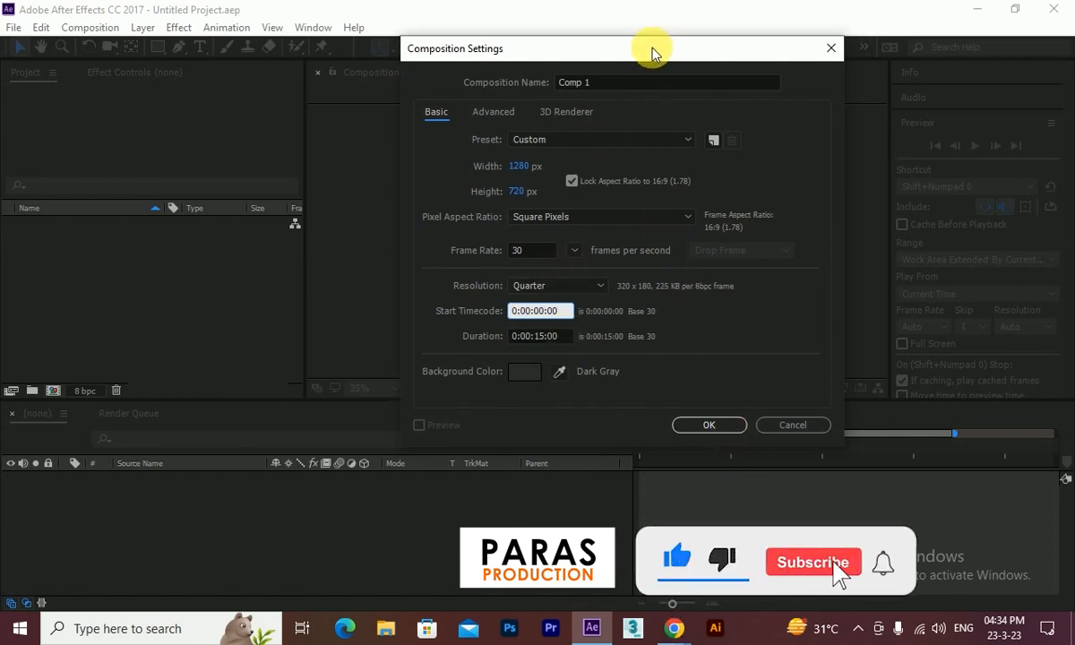
pyautogui.click(607, 81)
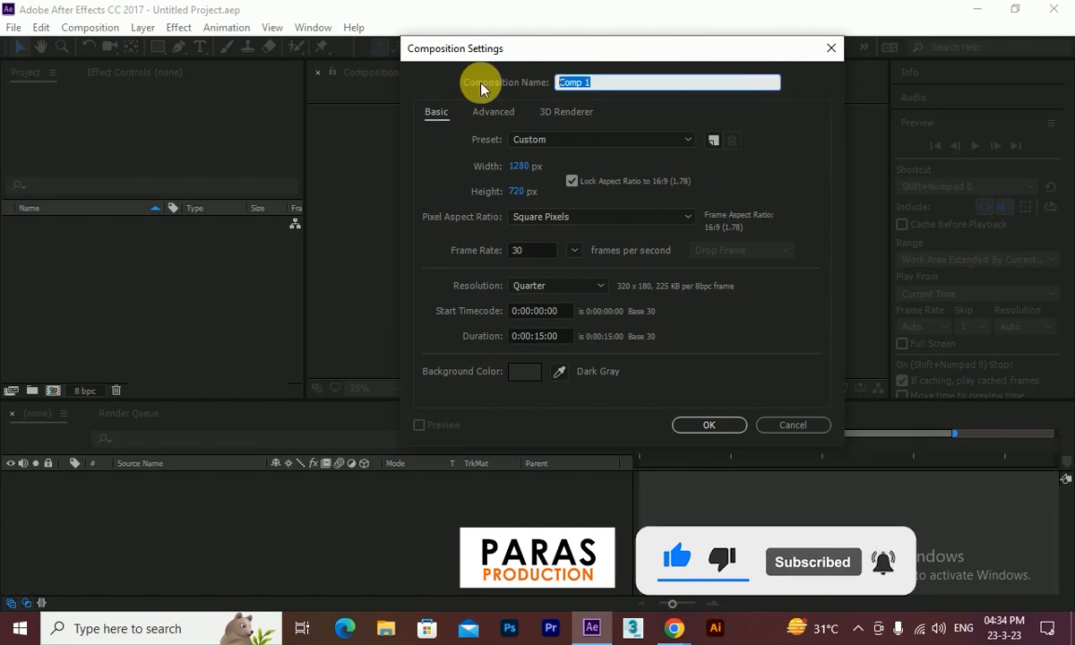
pyautogui.write('new')
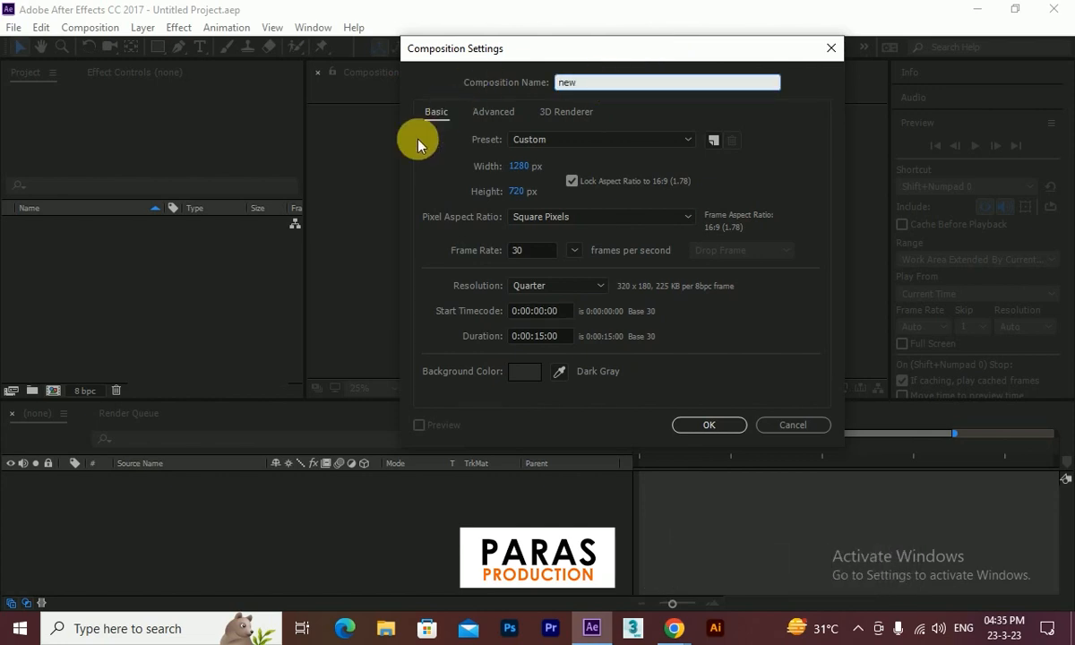
pyautogui.click(681, 423)
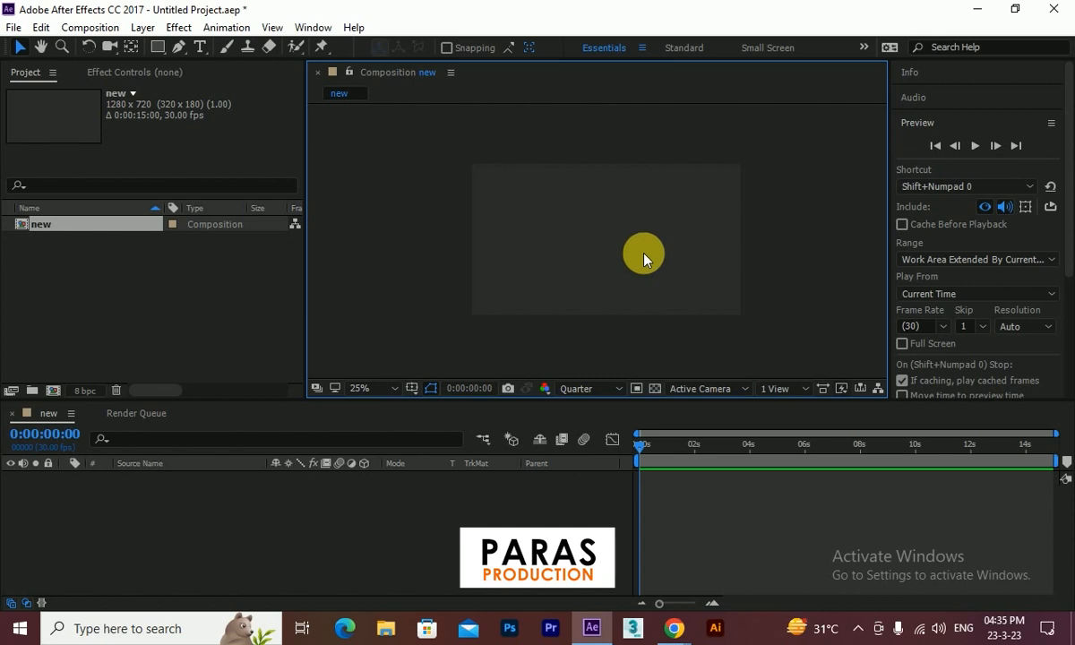
pyautogui.click(651, 392)
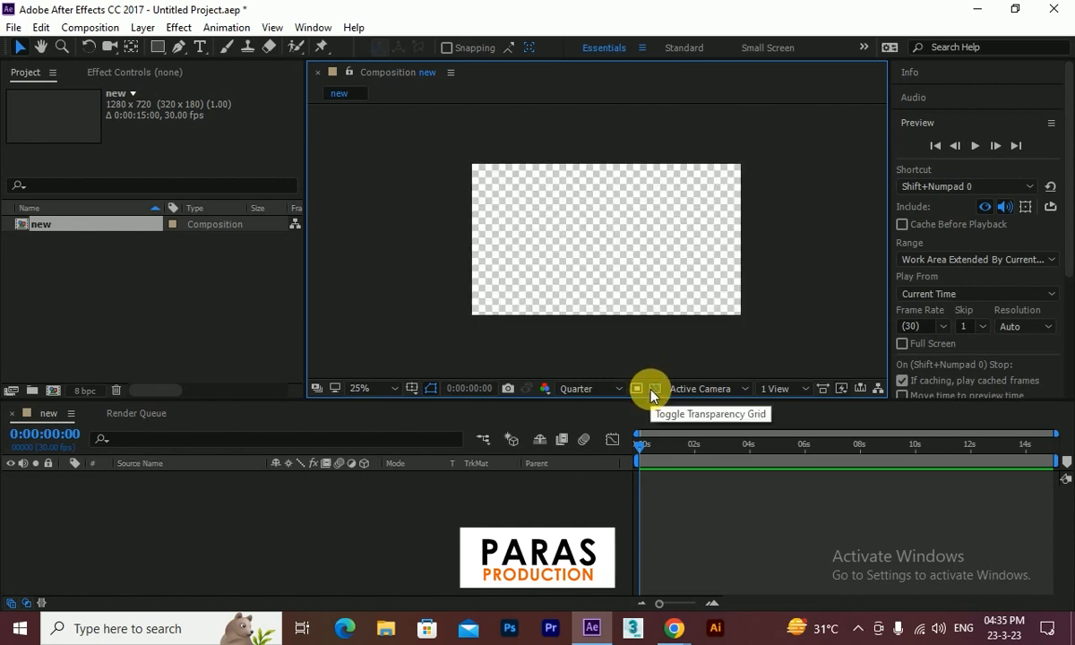
# Step: Add a full-size black (000000) solid layer named "bg" to the composition
pyautogui.rightClick(423, 495)
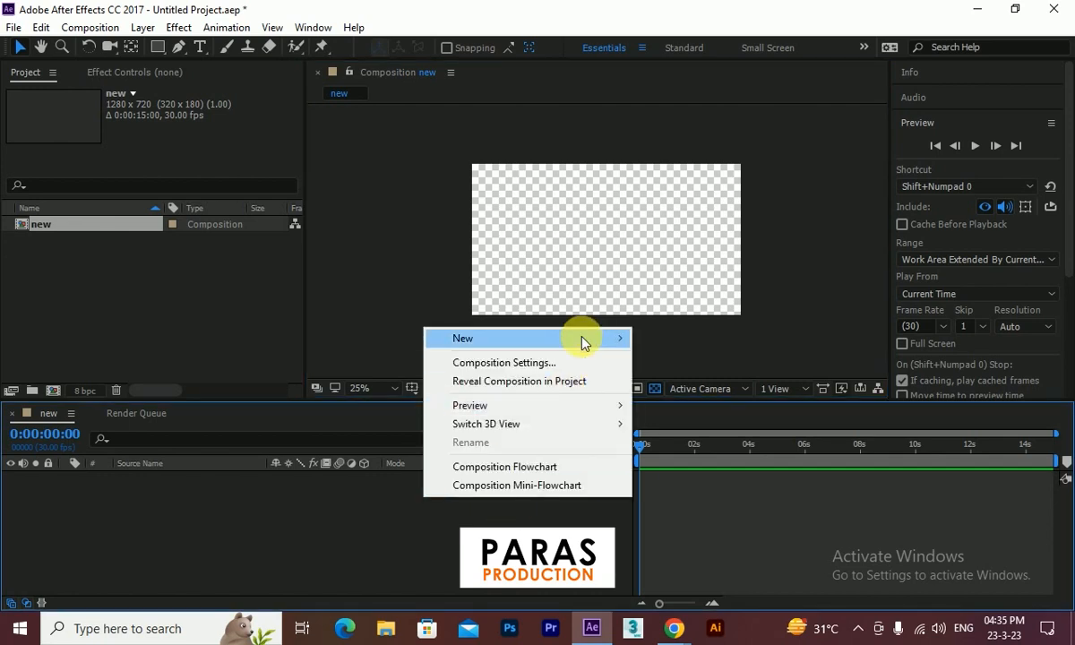
pyautogui.moveTo(582, 343)
pyautogui.click(715, 384)
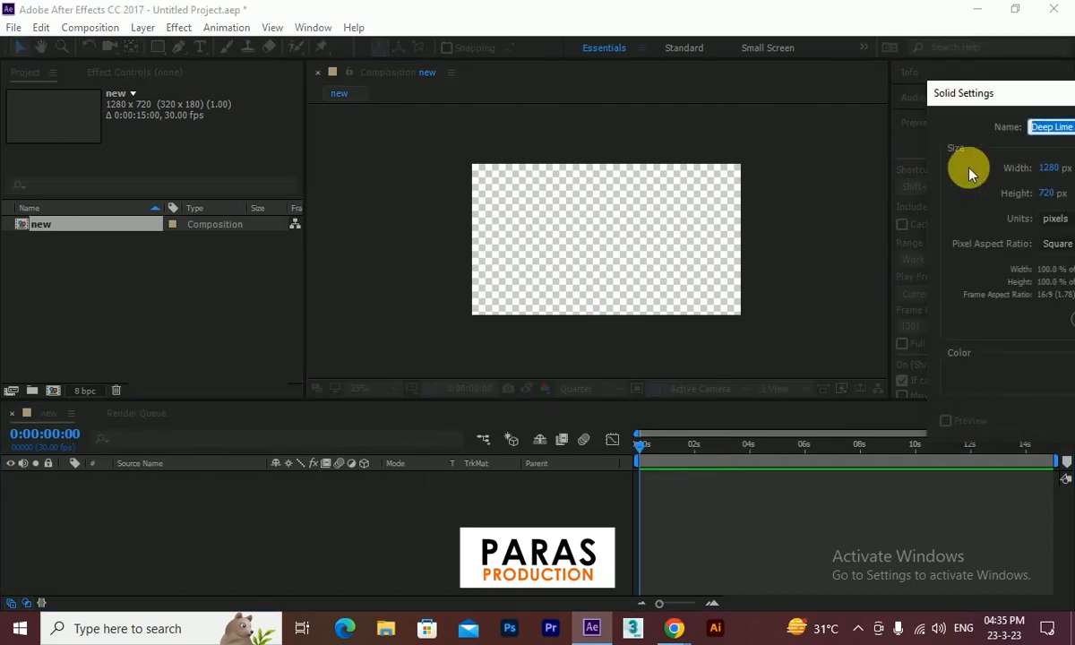
pyautogui.moveTo(990, 102); pyautogui.dragTo(407, 101)
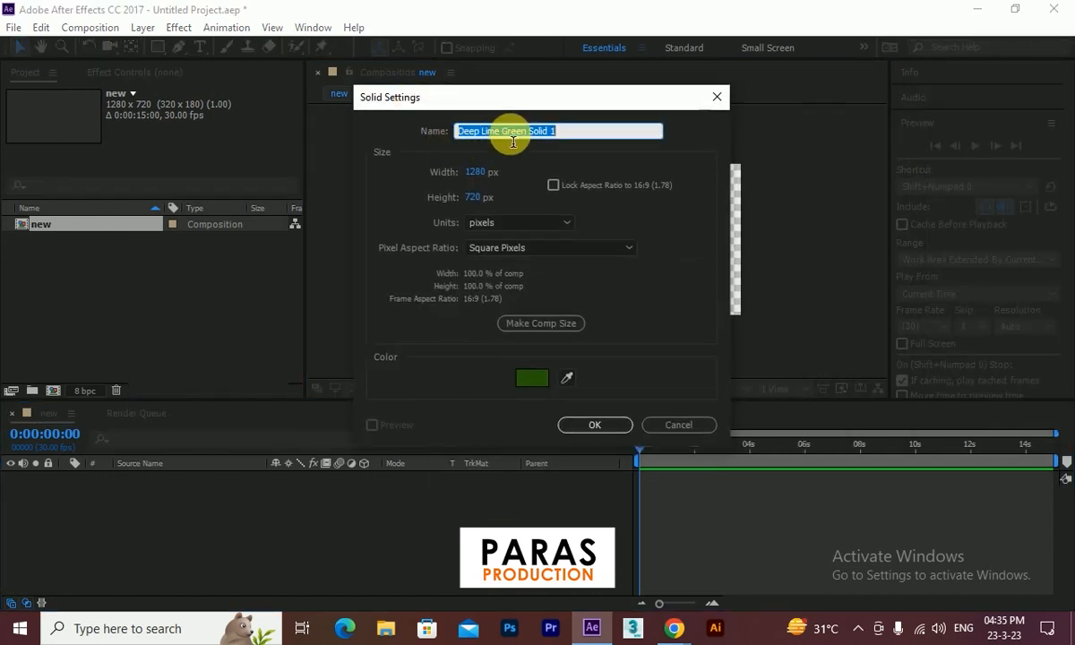
pyautogui.write('bg')
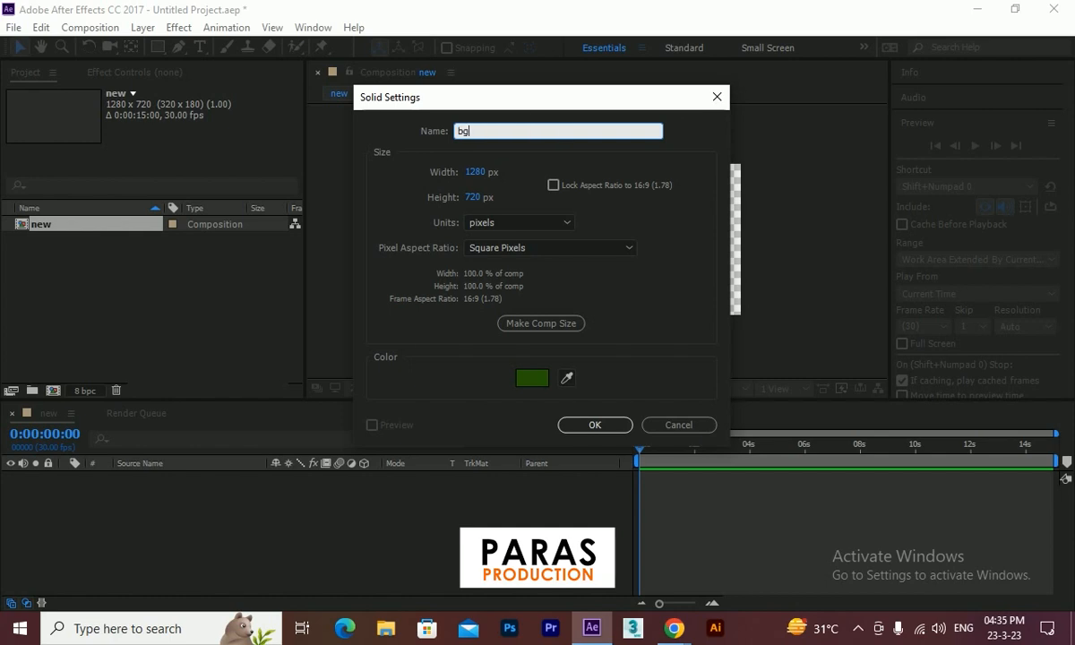
pyautogui.click(533, 378)
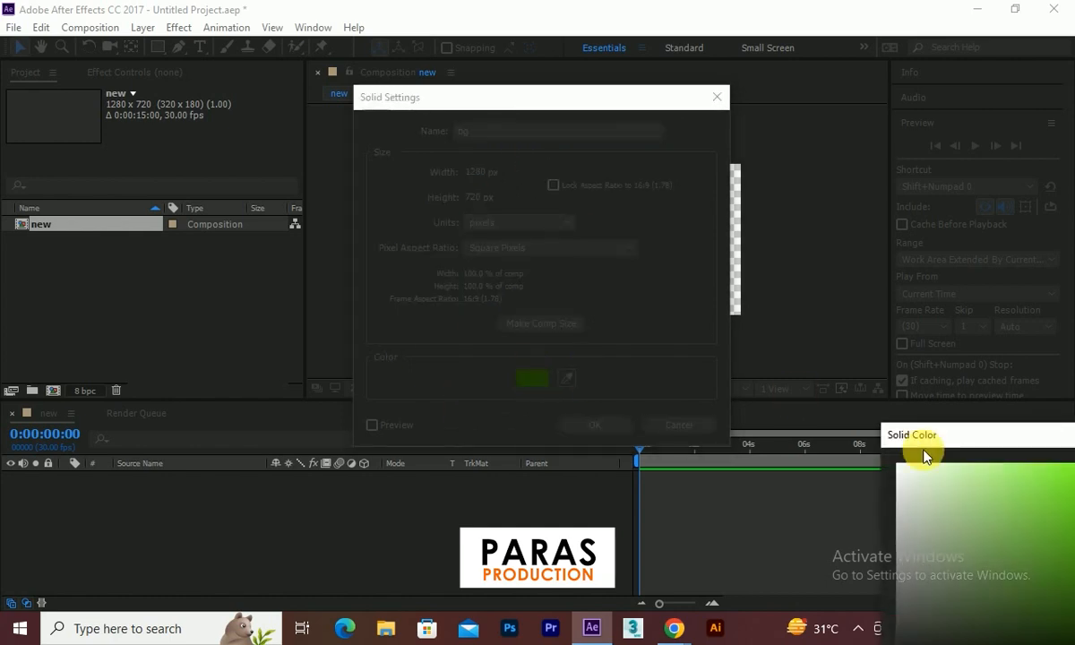
pyautogui.moveTo(951, 437); pyautogui.dragTo(638, 161)
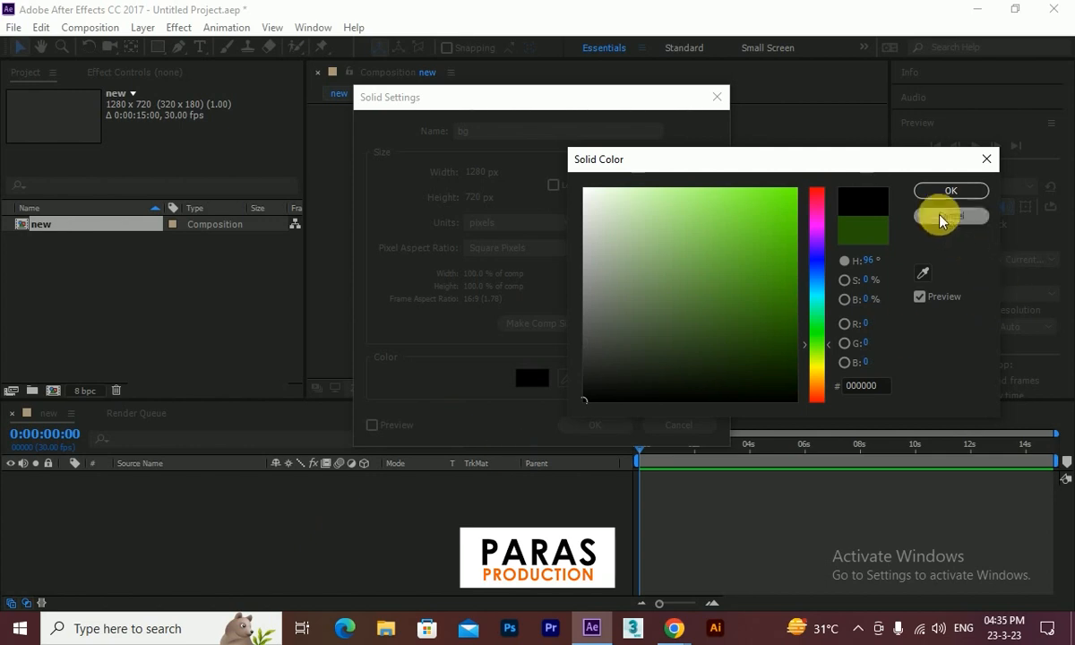
pyautogui.click(950, 189)
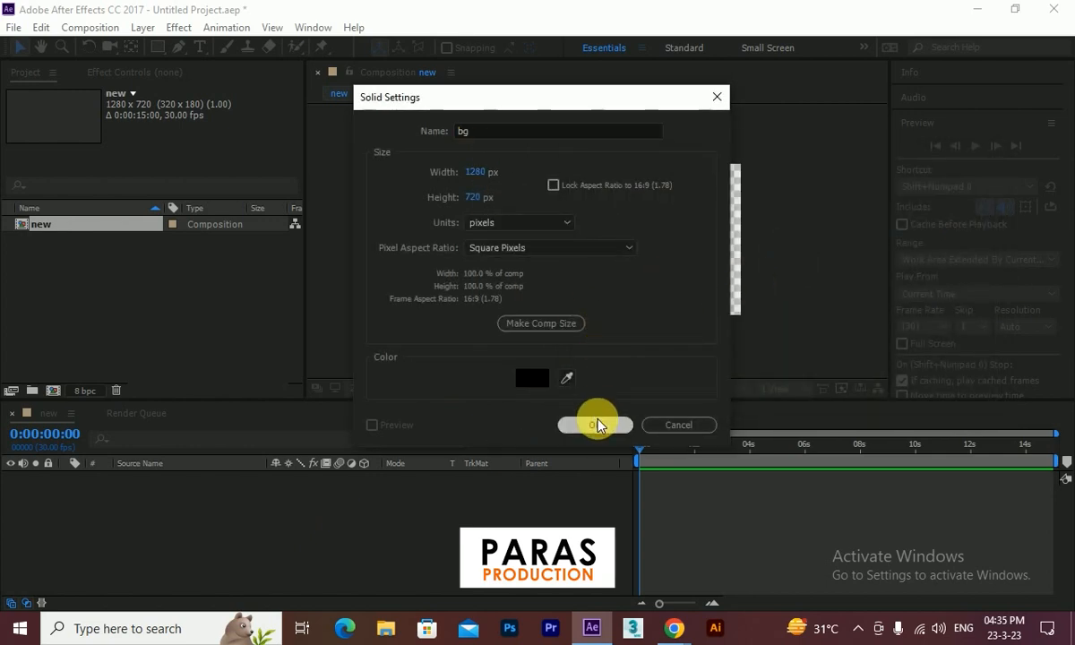
pyautogui.click(598, 425)
# Step: Add a second black solid layer named "cloud tex" above the bg layer
pyautogui.rightClick(395, 363)
pyautogui.moveTo(586, 381)
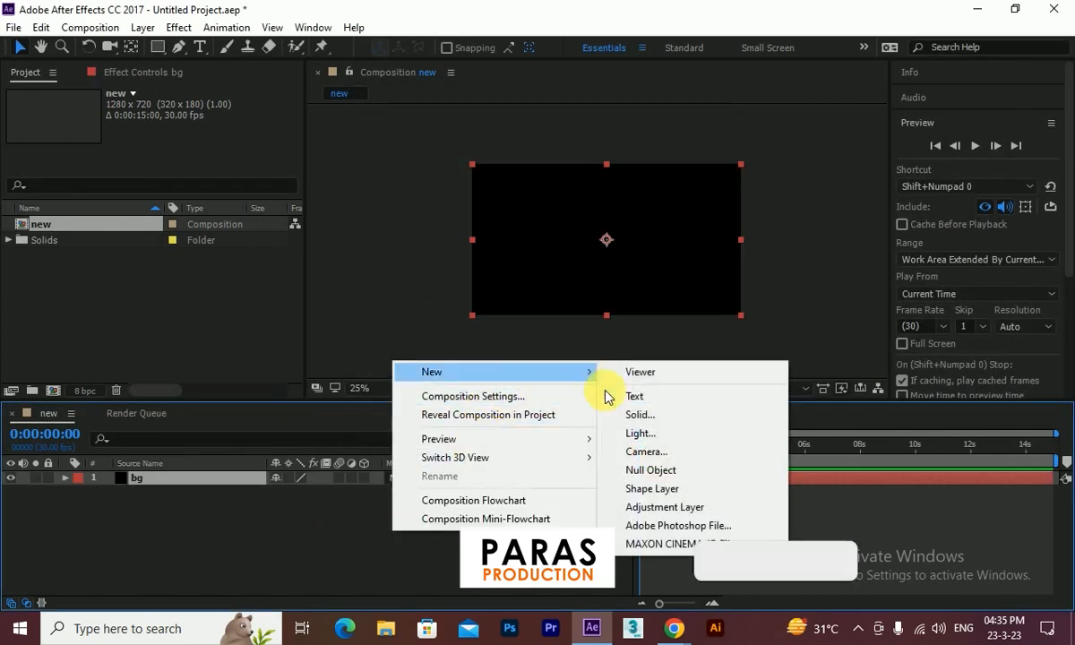
pyautogui.click(642, 414)
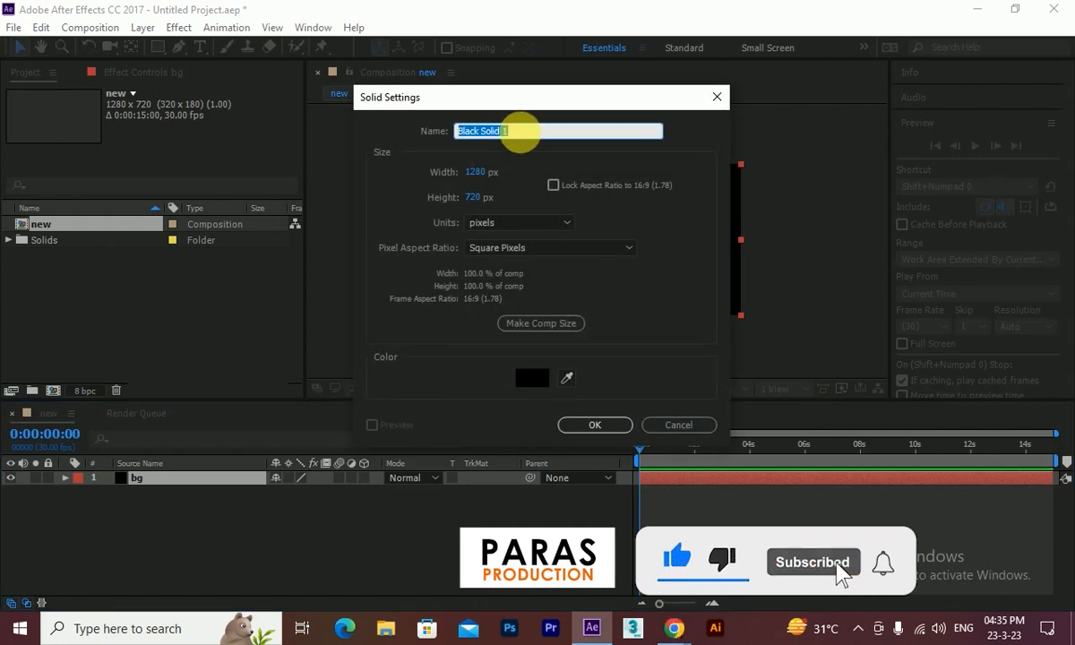
pyautogui.moveTo(529, 105); pyautogui.dragTo(583, 85)
pyautogui.write('cloud twxt')
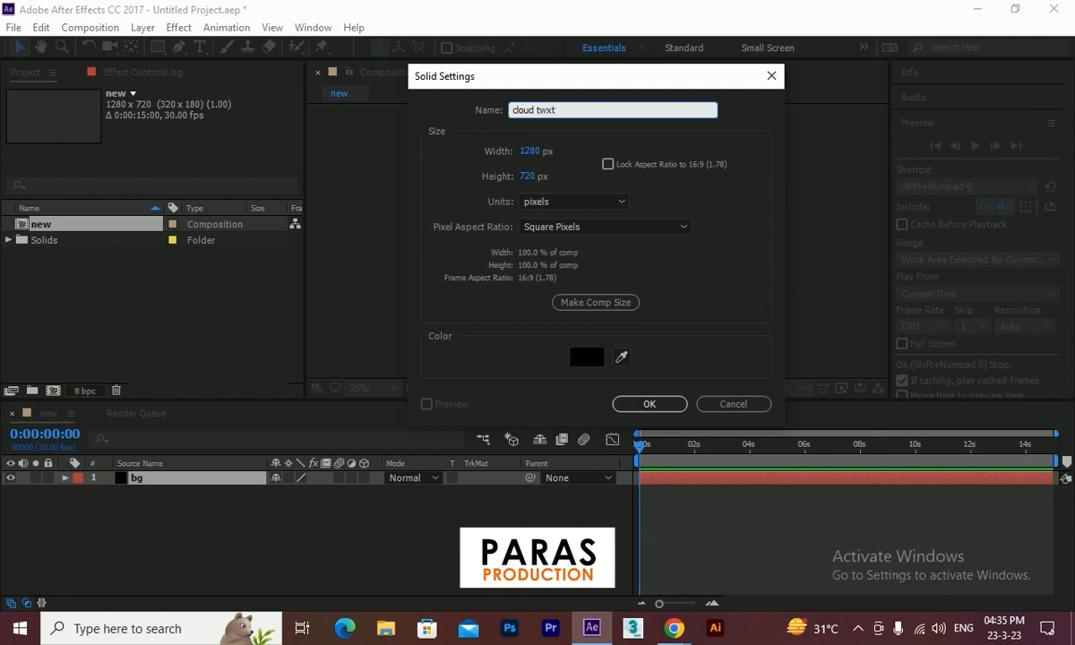
pyautogui.press('BackSpace')
pyautogui.press('BackSpace')
pyautogui.press('BackSpace')
pyautogui.write('ex')
pyautogui.press('Return')
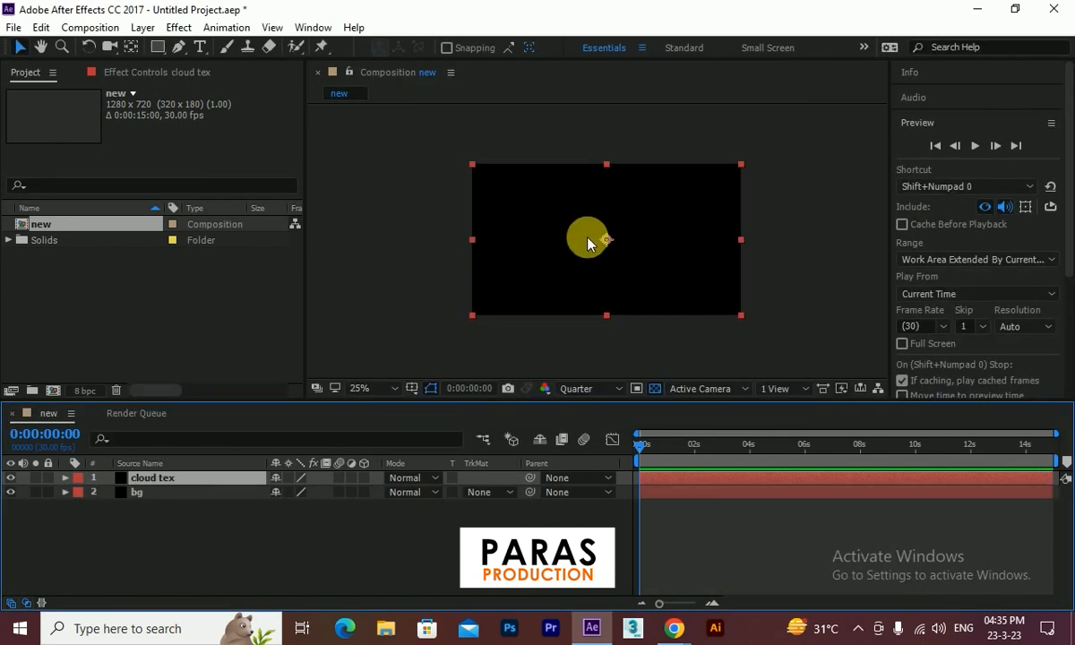
# Step: Apply the Fractal Noise effect to the cloud tex layer and set its fractal type to Swirly
pyautogui.click(178, 27)
pyautogui.moveTo(374, 347)
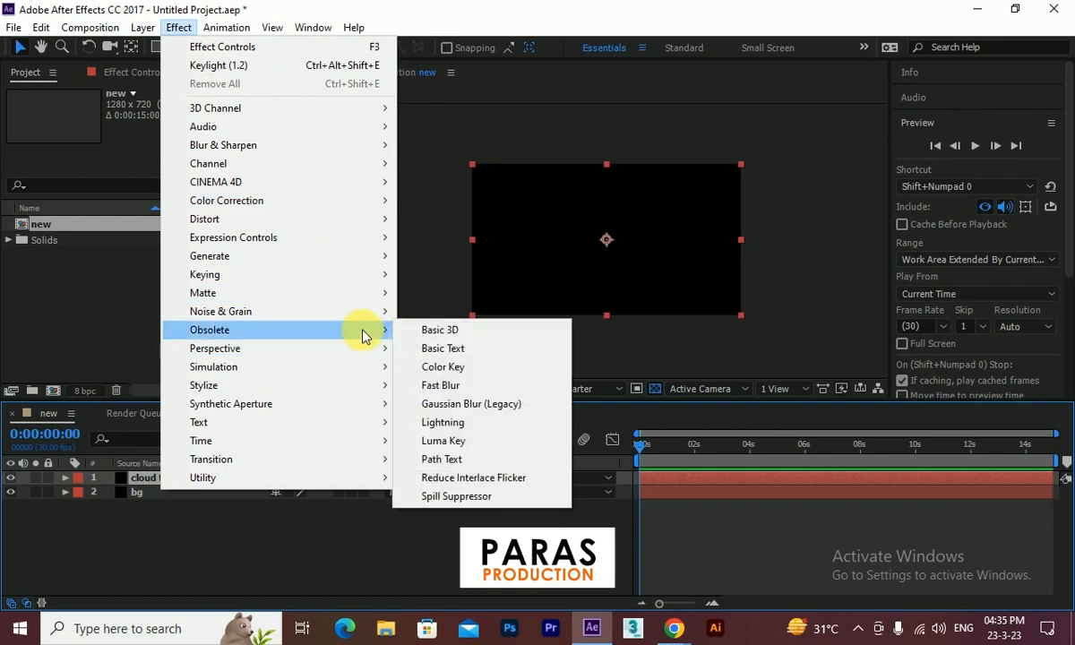
pyautogui.moveTo(249, 314)
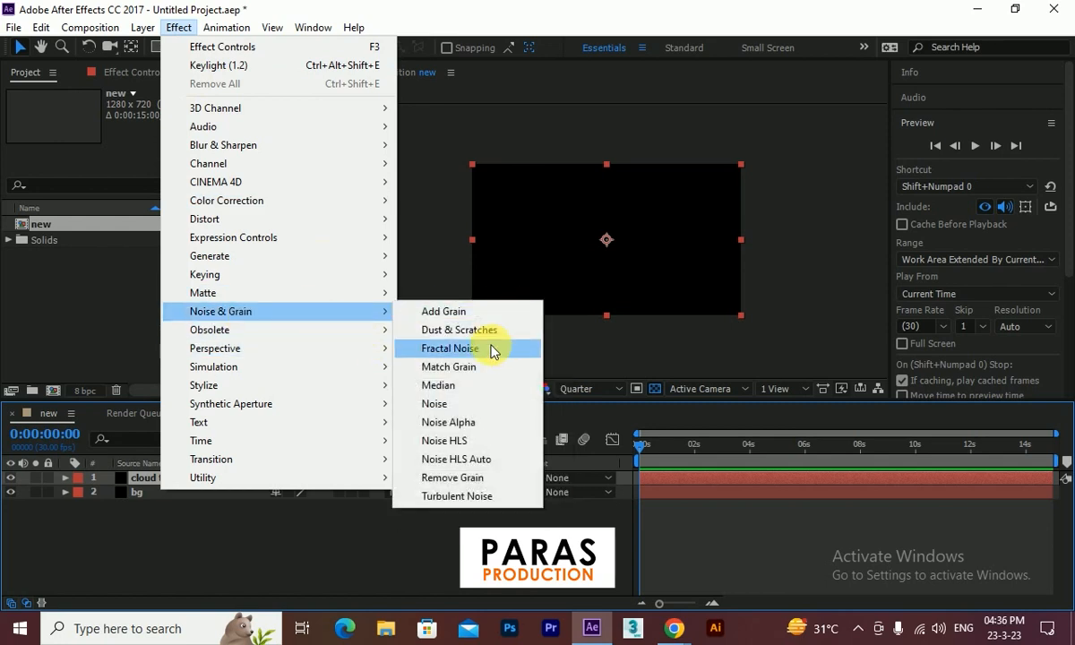
pyautogui.click(459, 355)
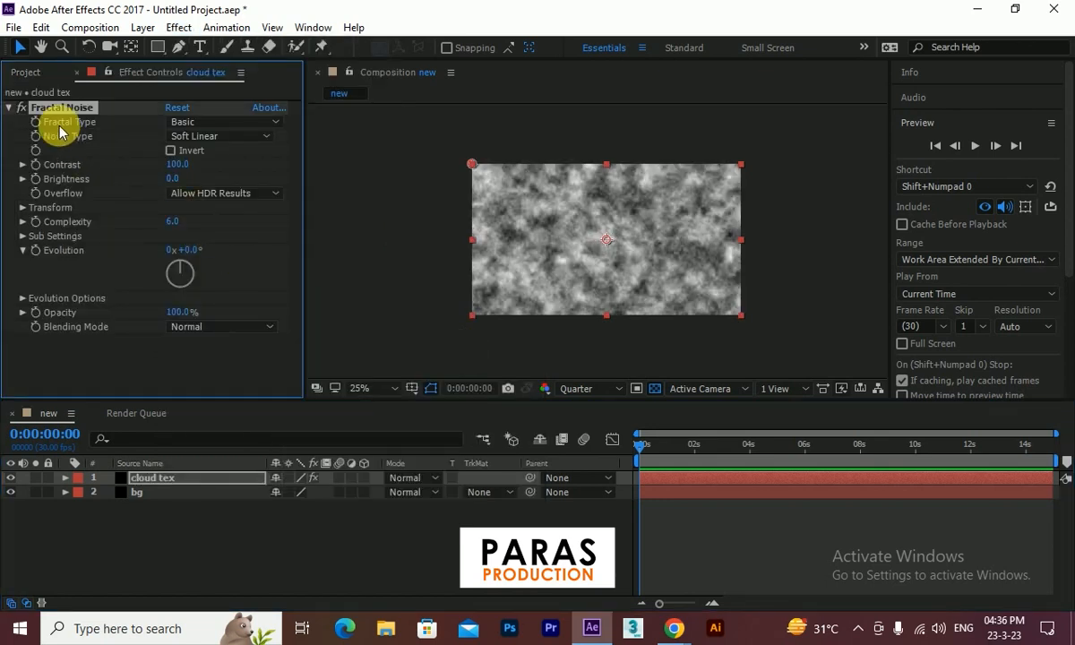
pyautogui.click(176, 125)
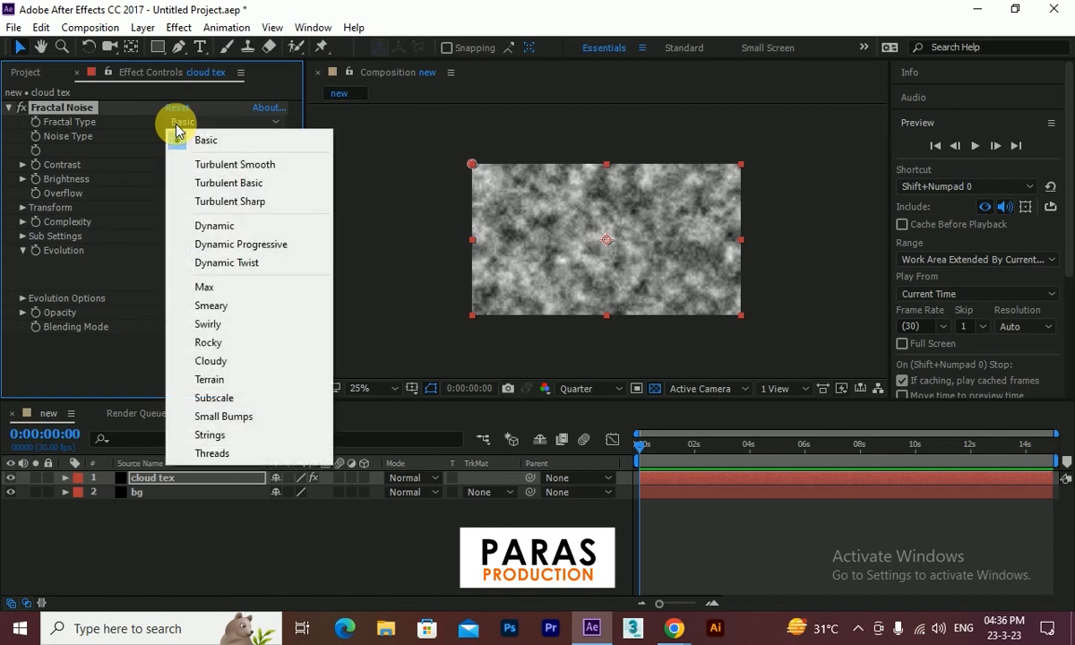
pyautogui.click(211, 328)
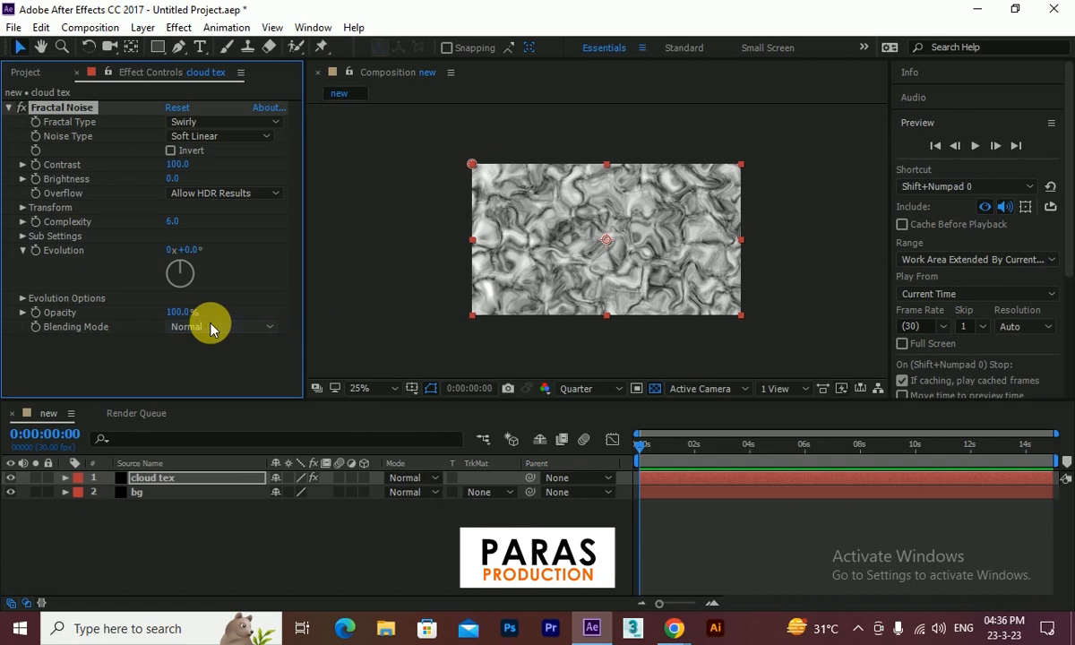
# Step: Set the composition preview resolution to Full to inspect the swirly noise texture
pyautogui.press('/')
pyautogui.scroll(-1, 587, 204)
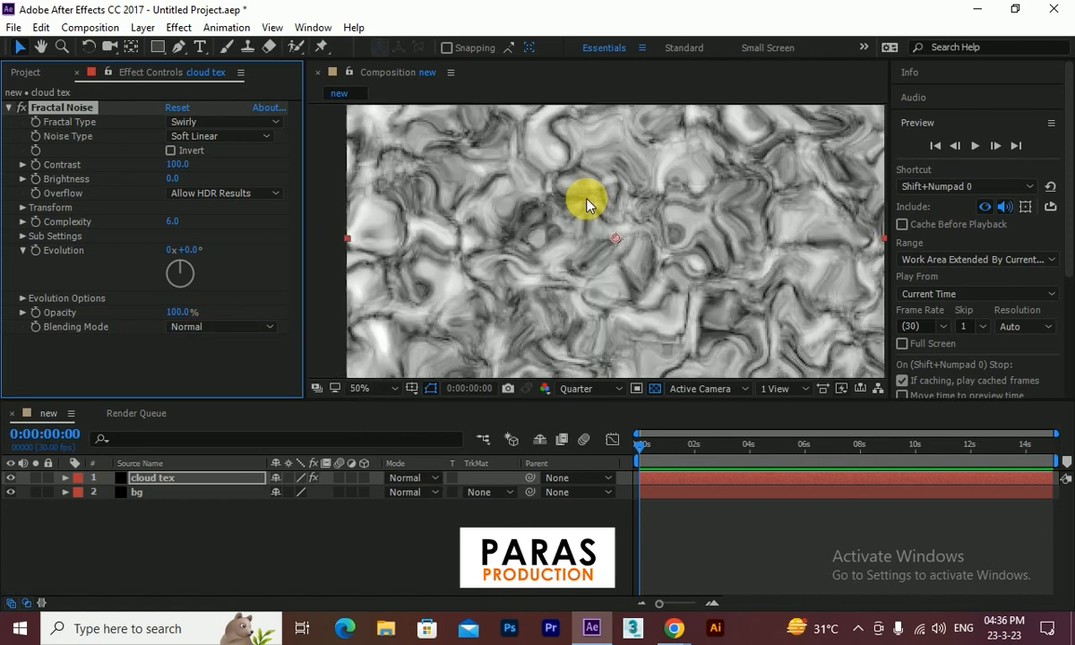
pyautogui.click(587, 388)
pyautogui.click(598, 436)
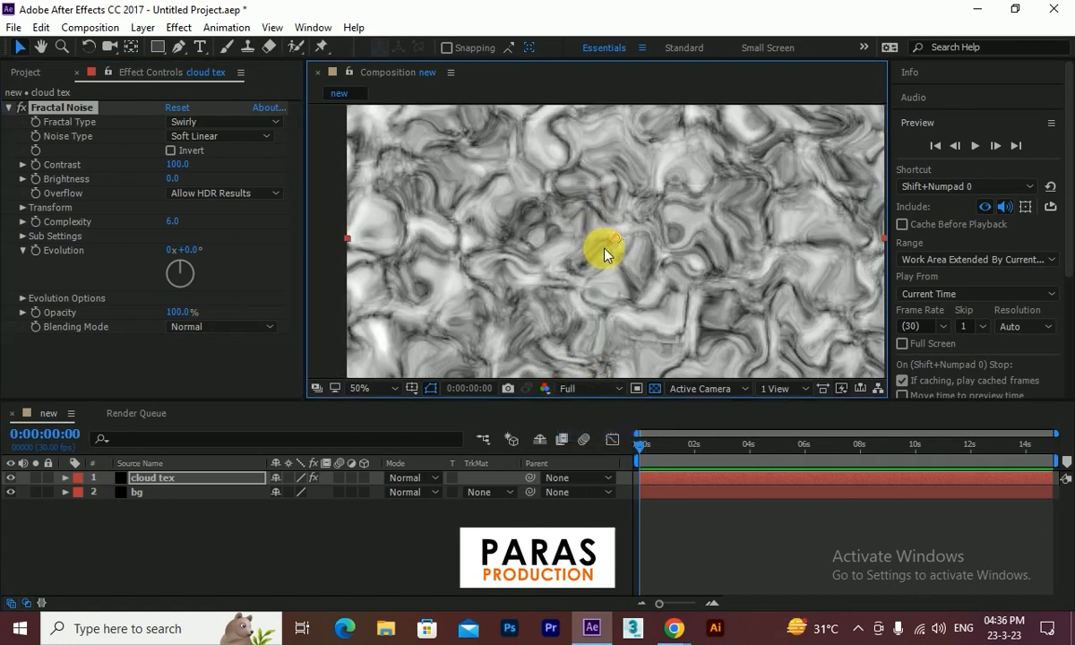
pyautogui.scroll(-1, 602, 211)
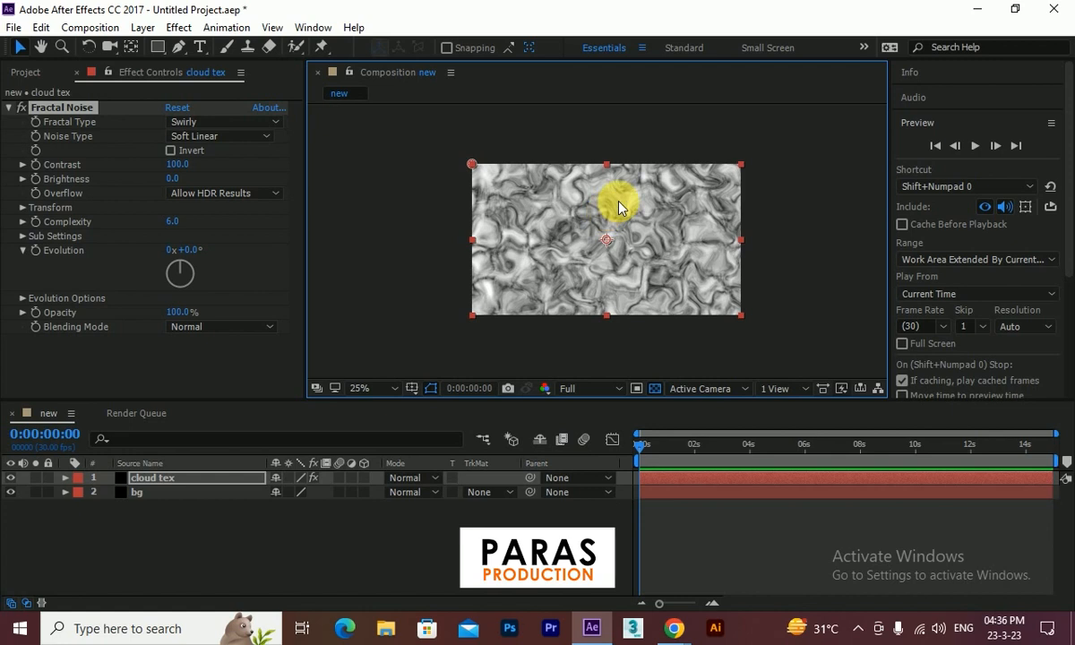
# Step: Set the Fractal Noise contrast to 151, invert the noise, and set its brightness to 11
pyautogui.moveTo(177, 164); pyautogui.dragTo(228, 170)
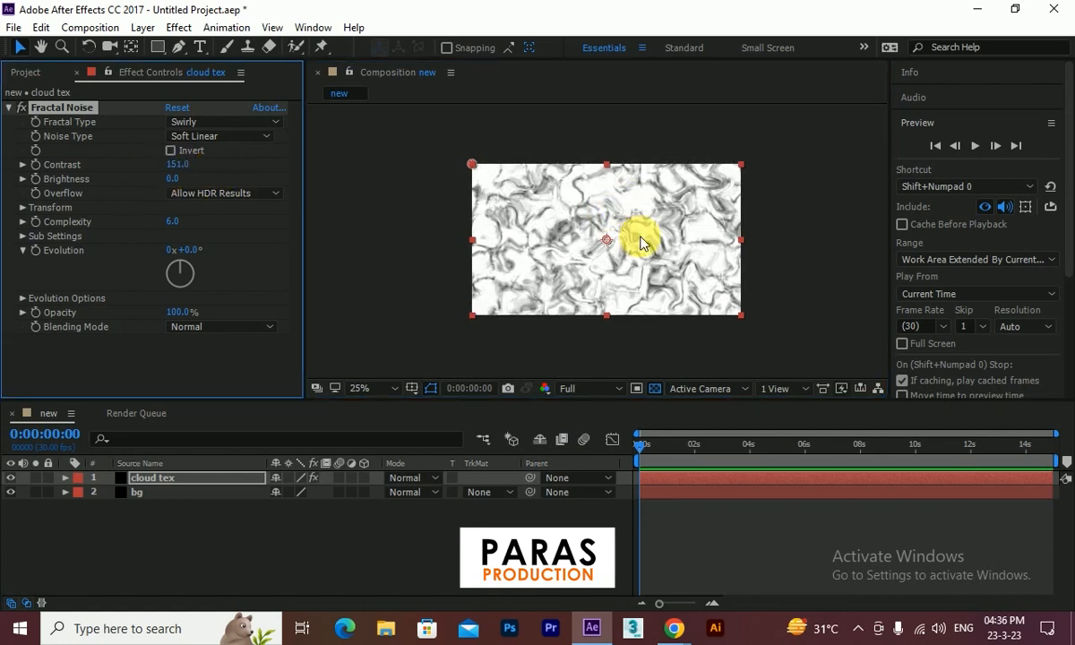
pyautogui.click(171, 150)
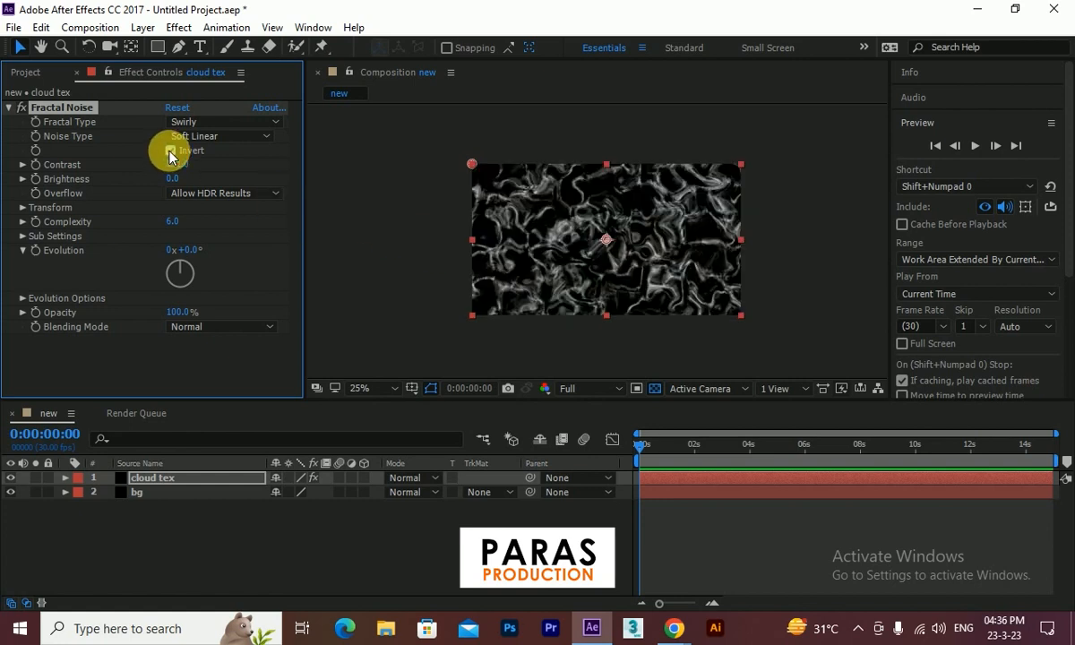
pyautogui.moveTo(185, 180); pyautogui.dragTo(184, 187)
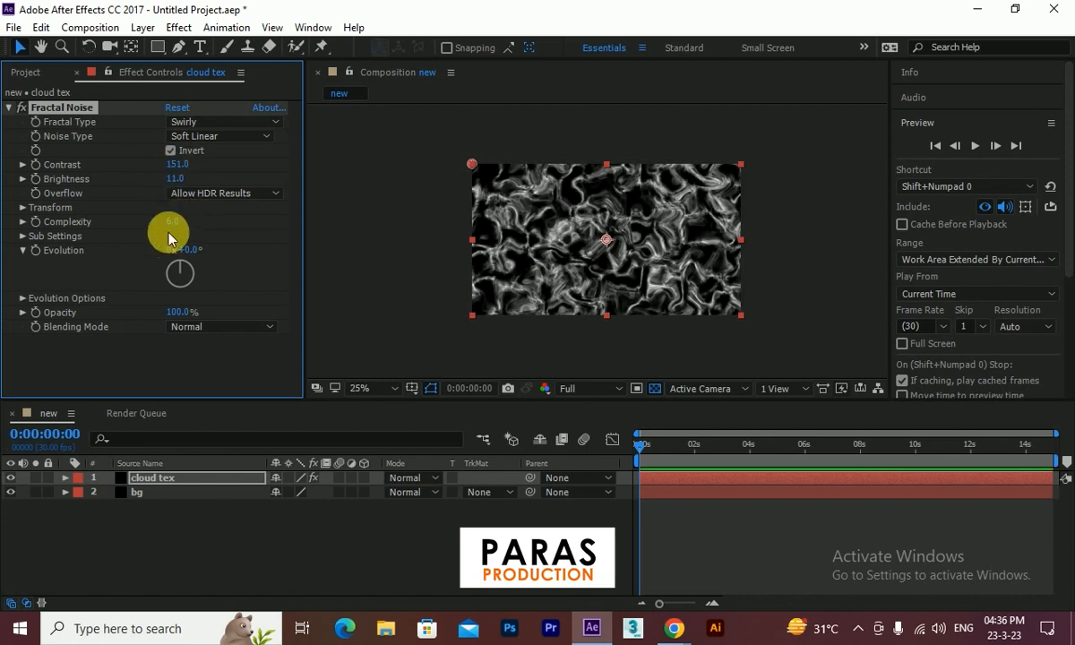
pyautogui.scroll(2, 608, 293)
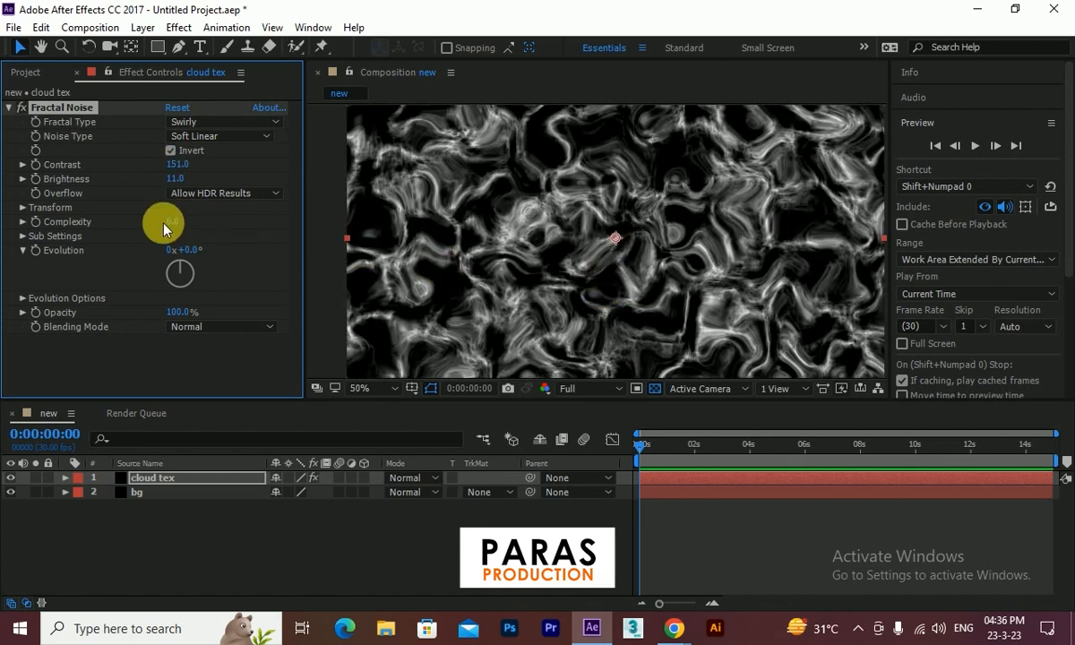
pyautogui.scroll(4, 476, 203)
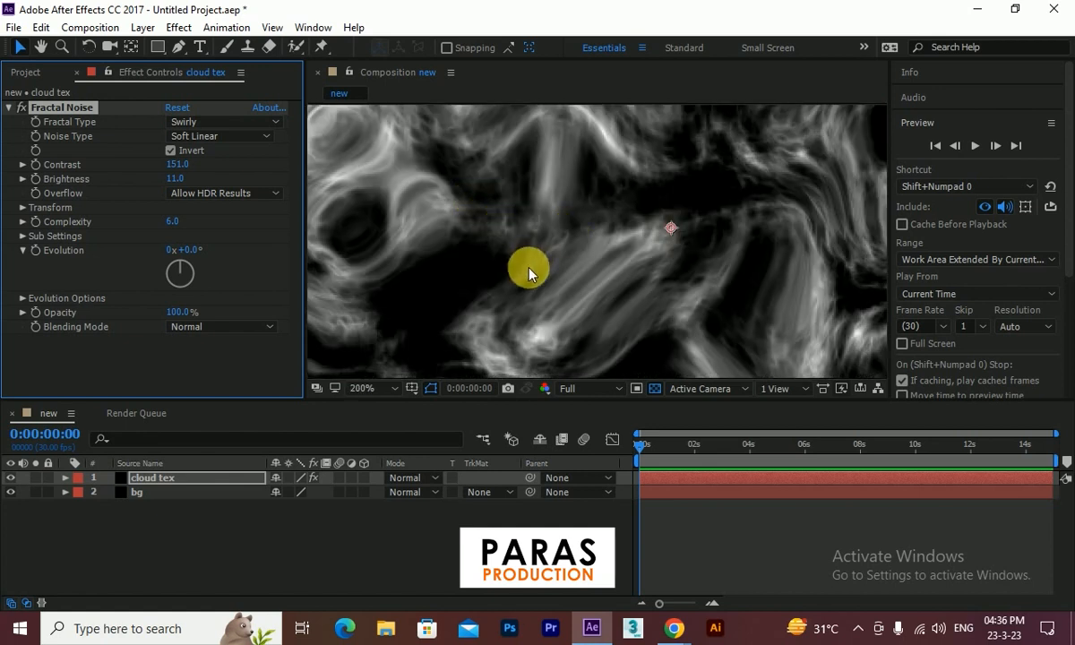
# Step: Set the Fractal Noise complexity to 3 and enlarge the cloud tex layer proportionally beyond the composition frame
pyautogui.scroll(-2, 621, 256)
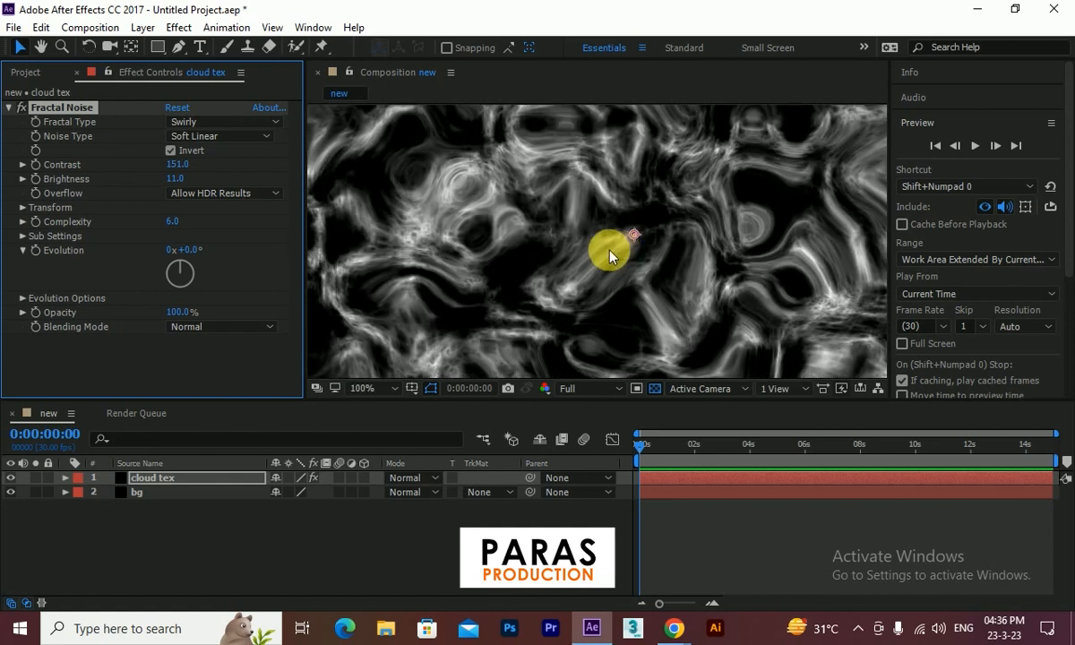
pyautogui.scroll(2, 600, 231)
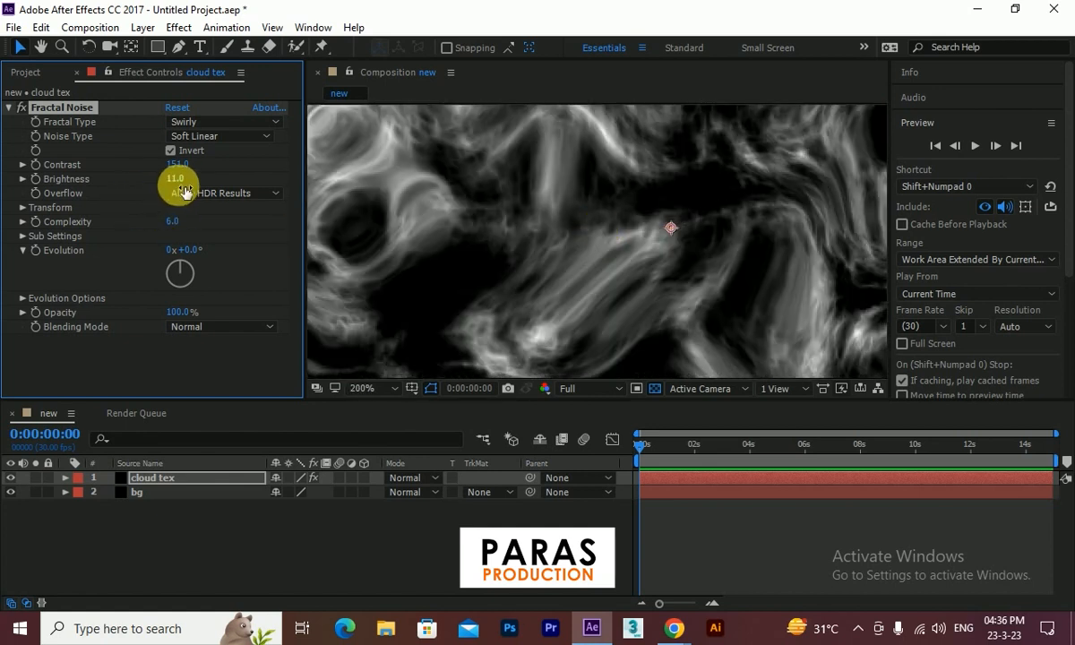
pyautogui.click(178, 224)
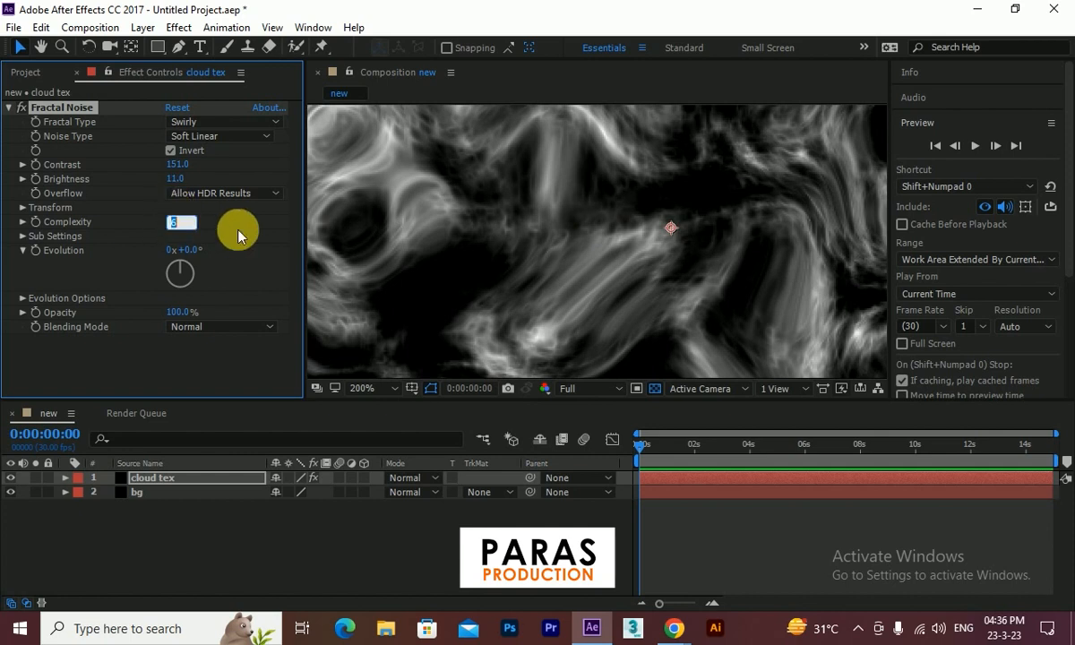
pyautogui.write('3')
pyautogui.press('Return')
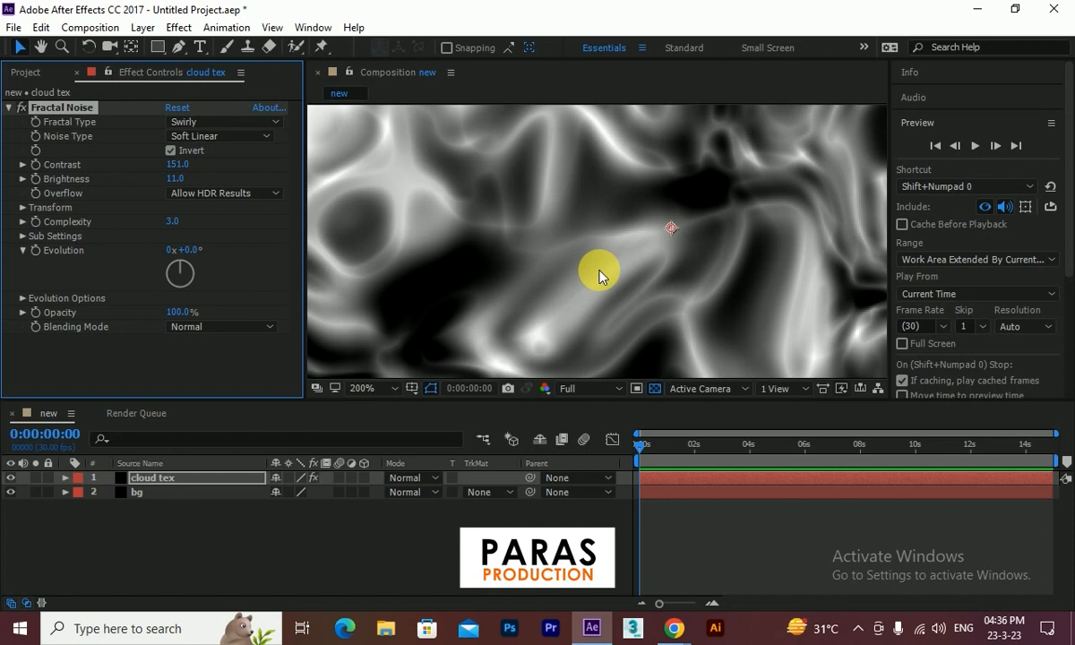
pyautogui.scroll(-6, 598, 275)
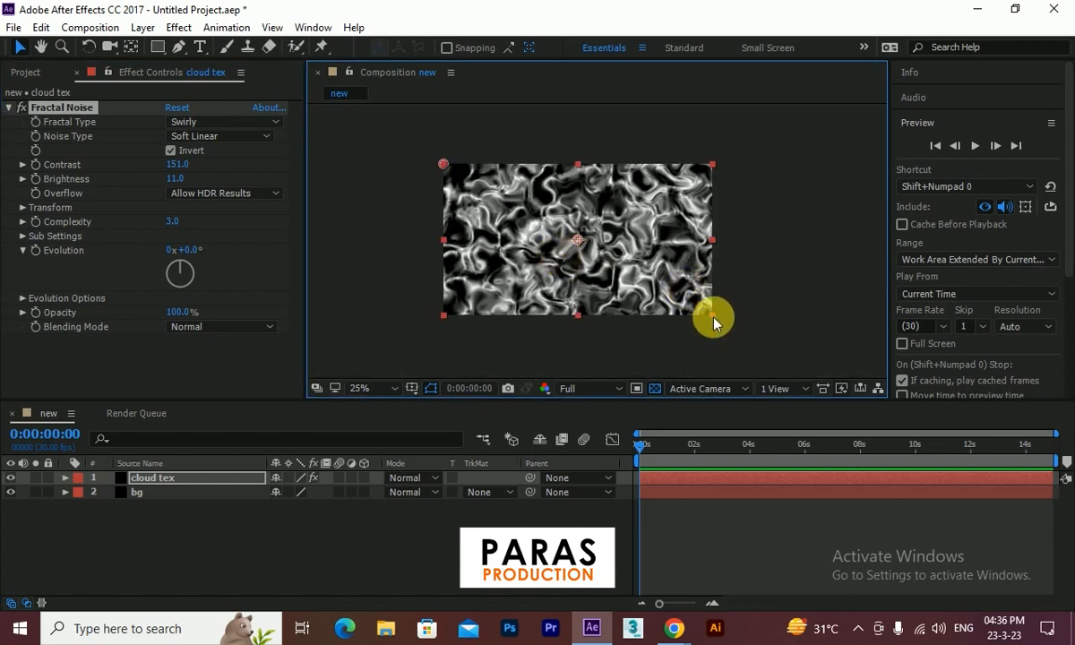
pyautogui.moveTo(714, 318); pyautogui.dragTo(761, 348)
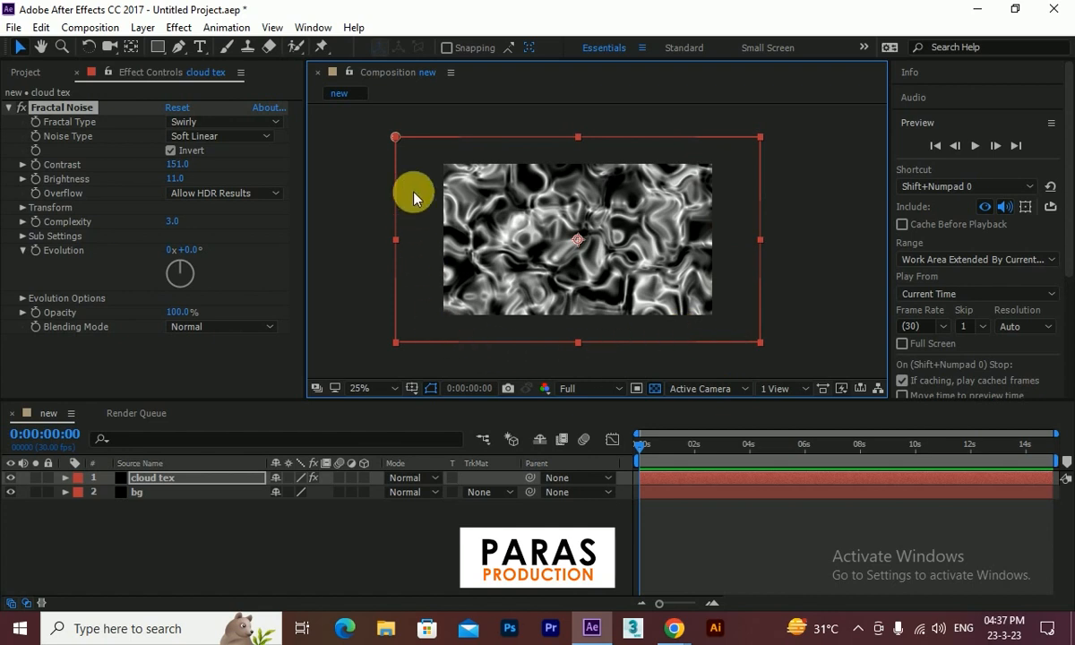
# Step: Turn off uniform scaling for the cloud tex noise and set its scale width to 312.3 and scale height to 405.1
pyautogui.click(25, 208)
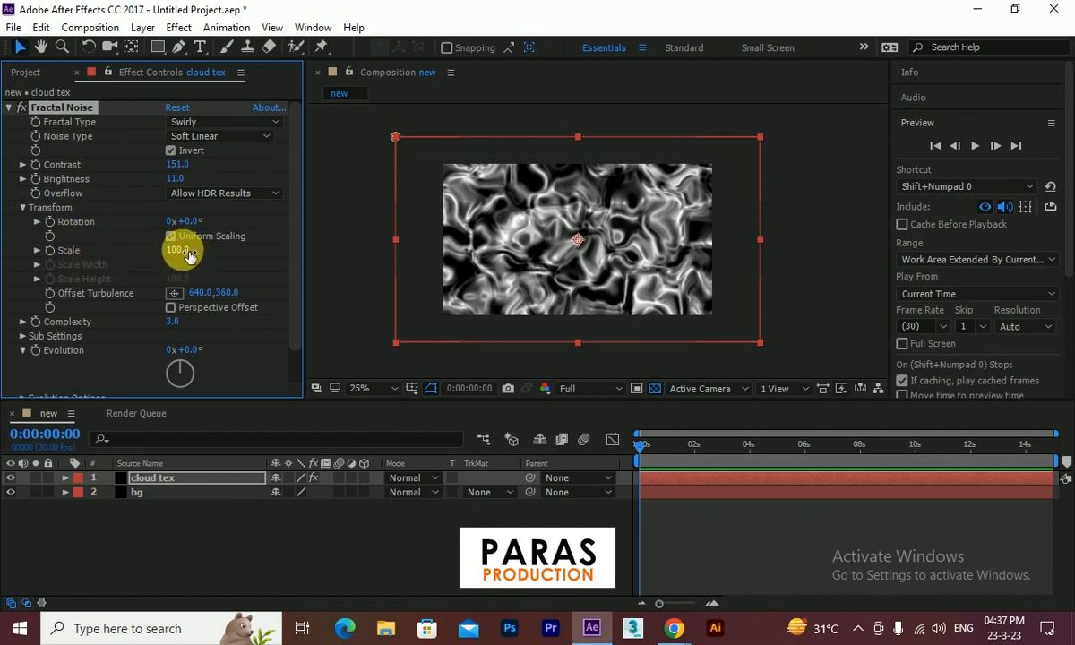
pyautogui.moveTo(185, 255); pyautogui.dragTo(195, 257)
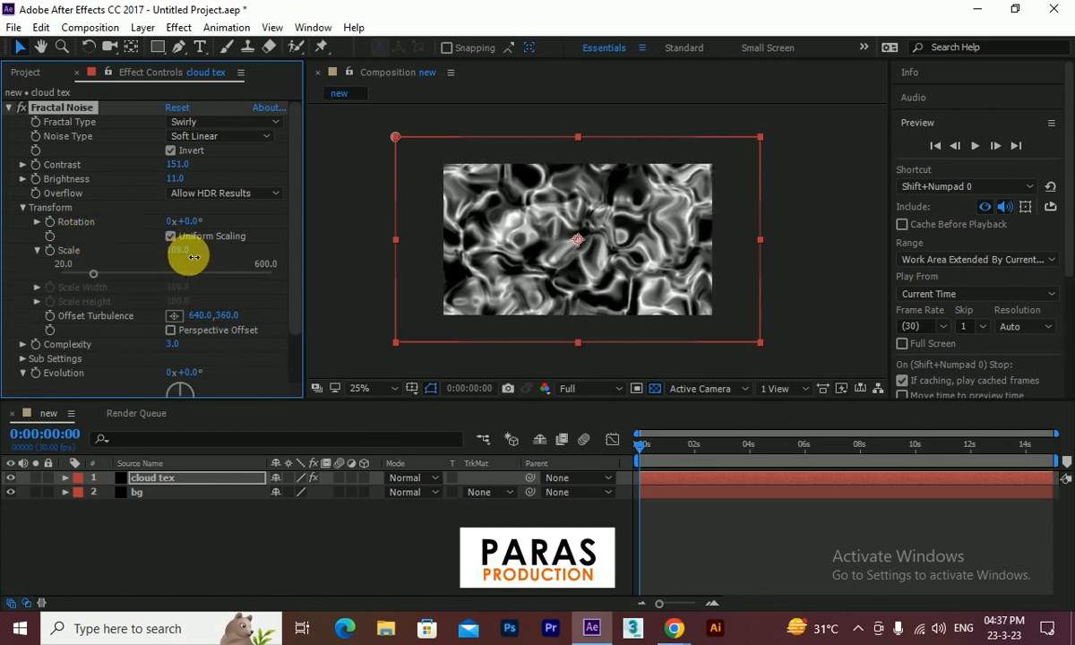
pyautogui.hotkey('ctrl', 'z')
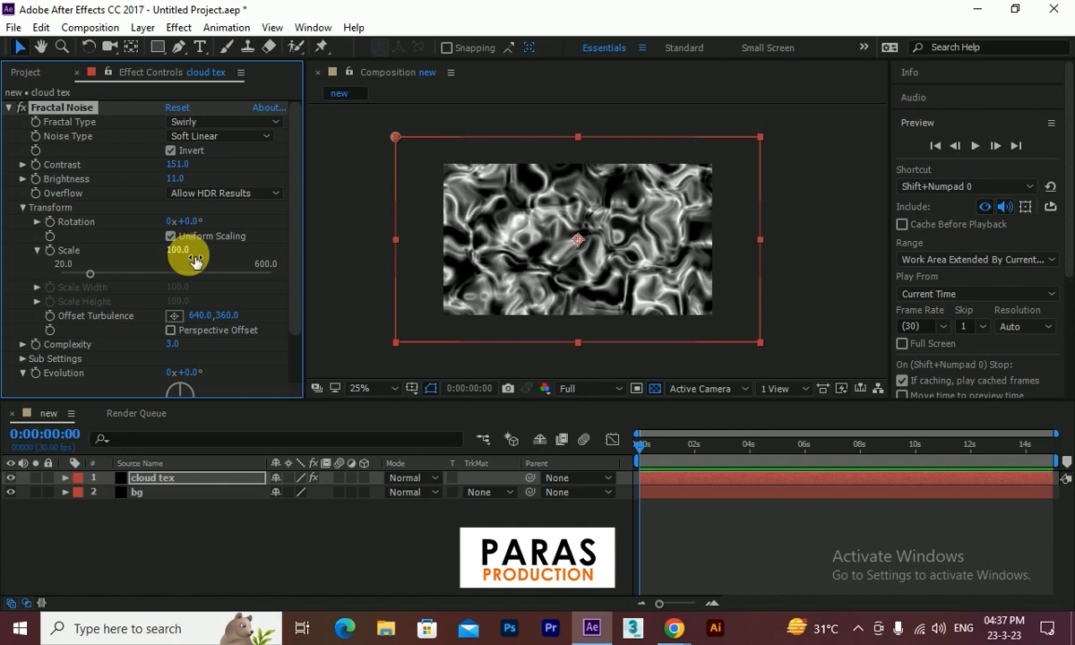
pyautogui.click(171, 236)
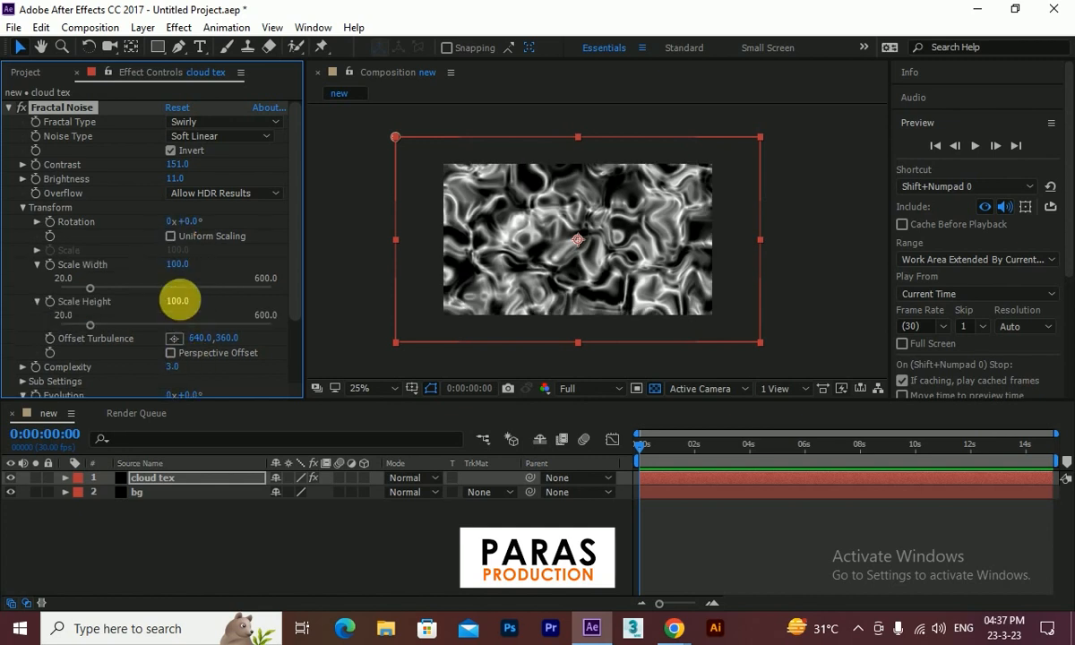
pyautogui.moveTo(110, 323); pyautogui.dragTo(206, 325)
pyautogui.moveTo(91, 290); pyautogui.dragTo(165, 290)
pyautogui.moveTo(696, 448); pyautogui.dragTo(859, 451)
pyautogui.moveTo(808, 499); pyautogui.dragTo(655, 497)
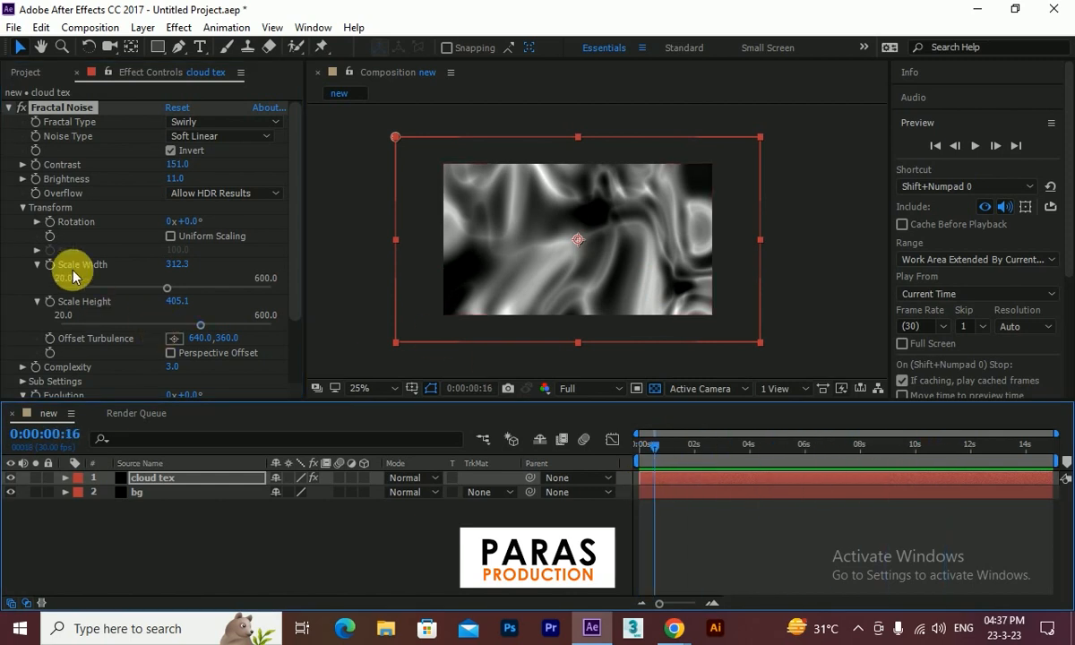
# Step: Set an Evolution keyframe of 0x+0.0° for the cloud tex noise at 0:00:00:00
pyautogui.scroll(-3, 69, 264)
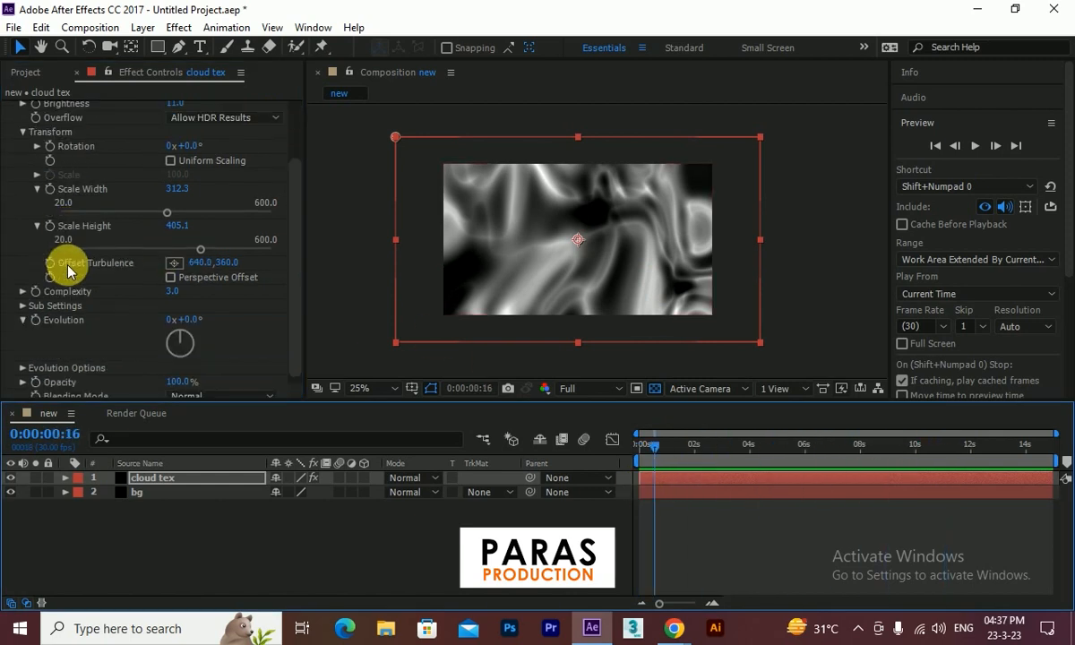
pyautogui.click(35, 316)
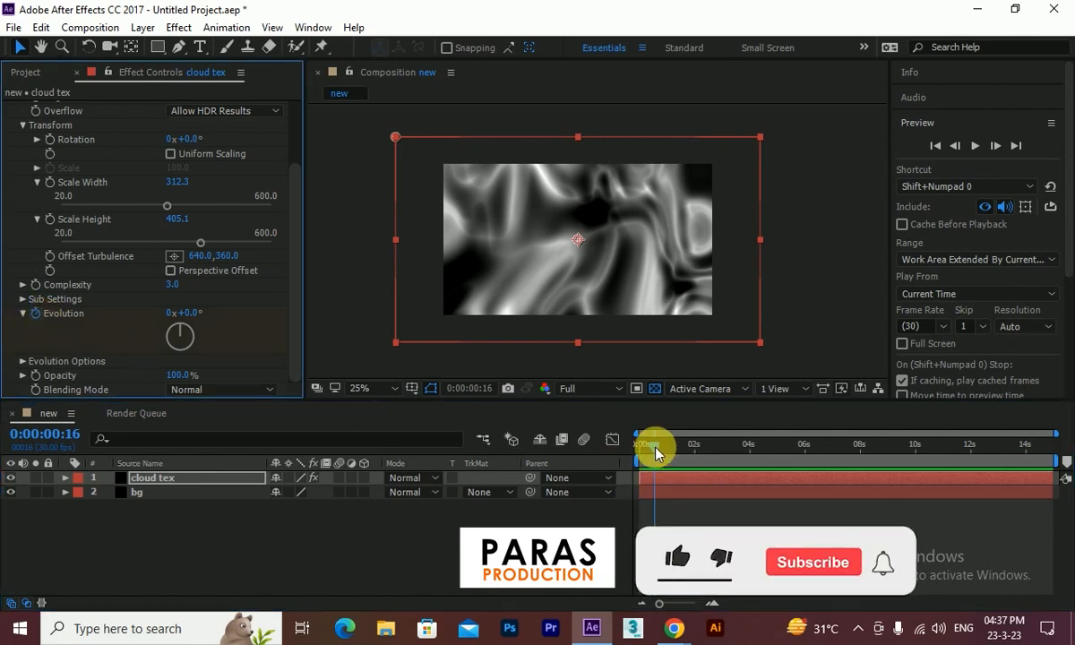
pyautogui.moveTo(652, 449); pyautogui.dragTo(596, 448)
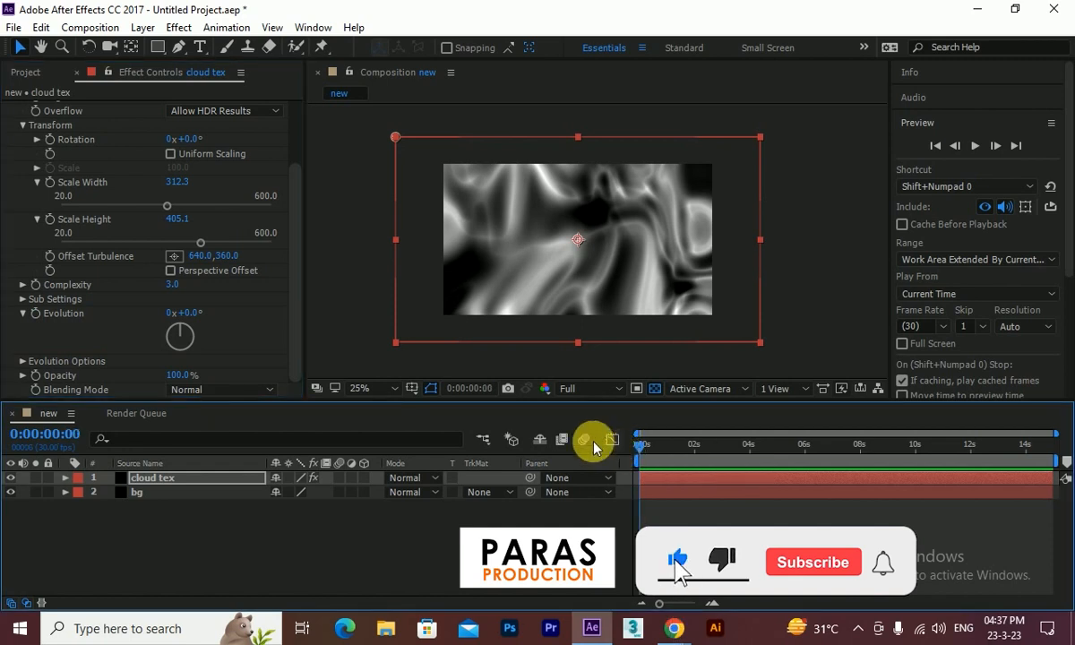
pyautogui.click(34, 314)
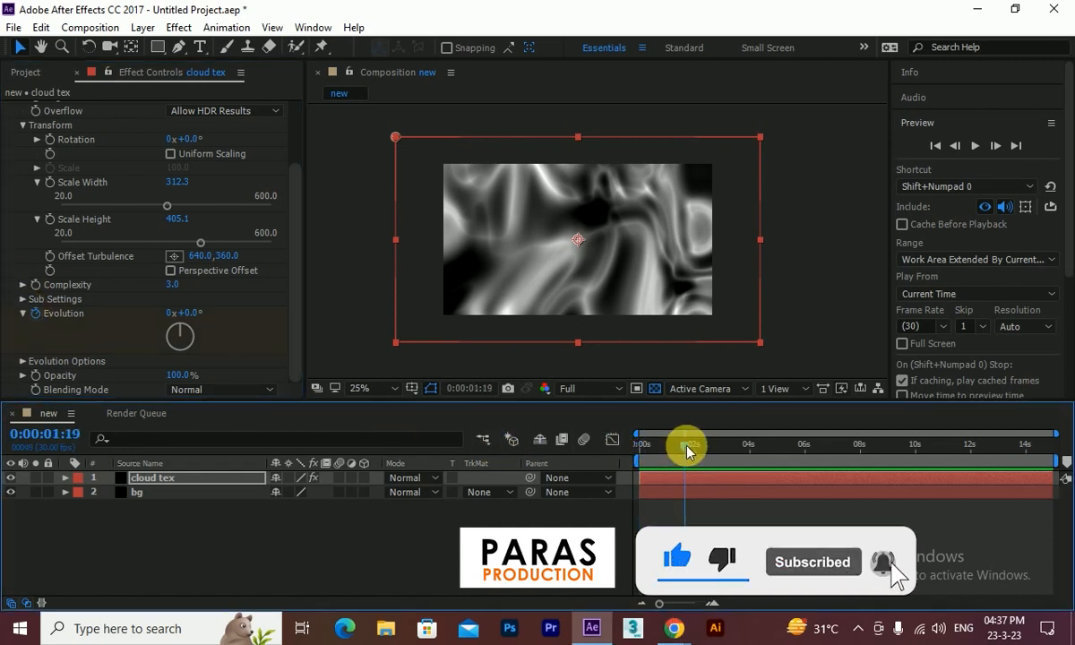
# Step: Increase the cloud tex noise Evolution revolutions at 0:00:14:29 and play back the animation
pyautogui.moveTo(689, 449); pyautogui.dragTo(1066, 484)
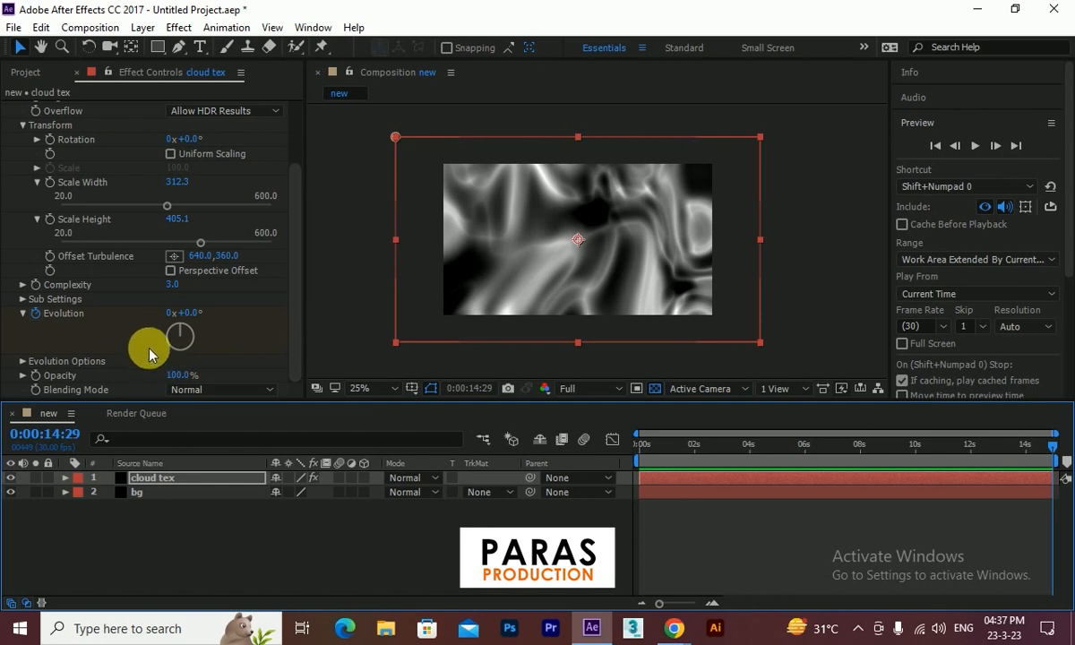
pyautogui.click(170, 313)
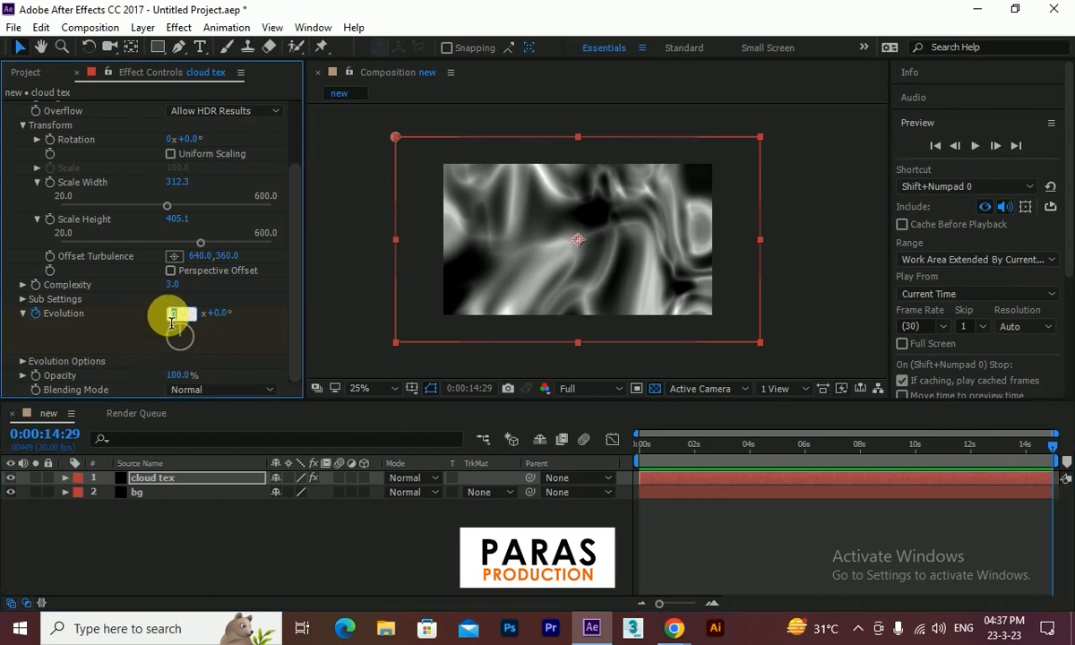
pyautogui.click(176, 325)
pyautogui.click(975, 146)
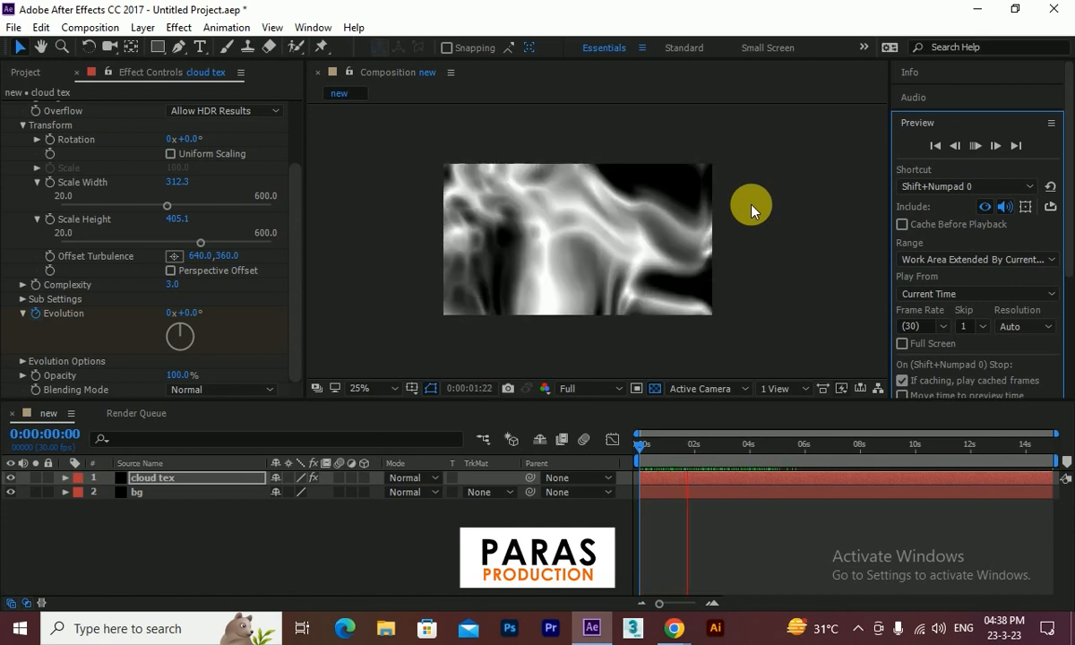
# Step: Add a black solid layer named "text mask tex" and scale it down proportionally so it sits slightly inside the composition frame
pyautogui.rightClick(147, 520)
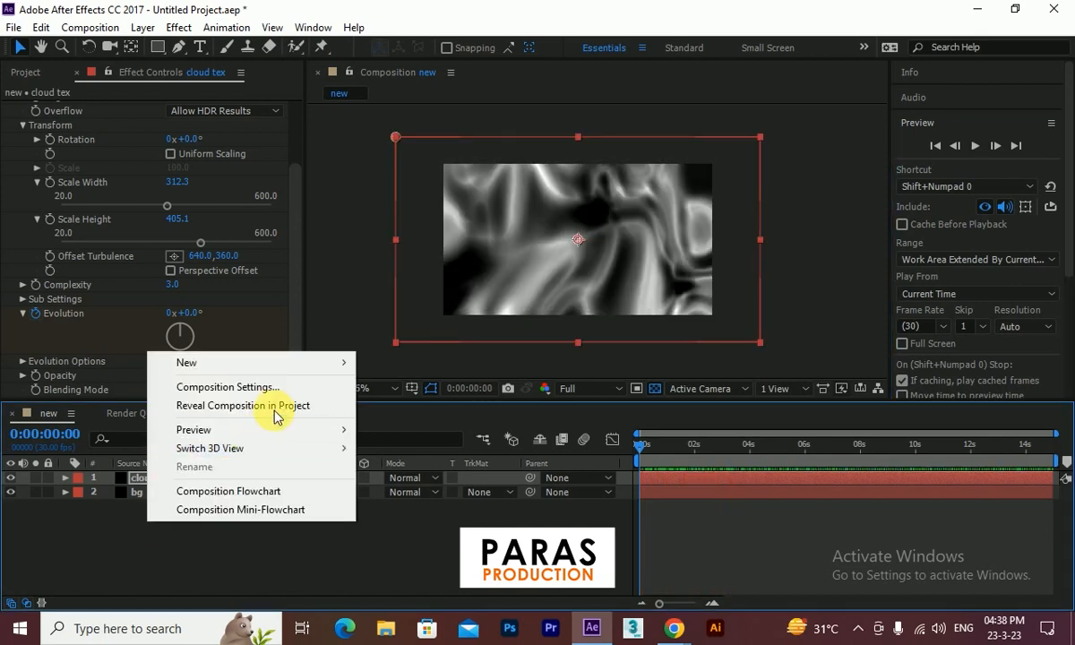
pyautogui.moveTo(358, 368)
pyautogui.click(390, 403)
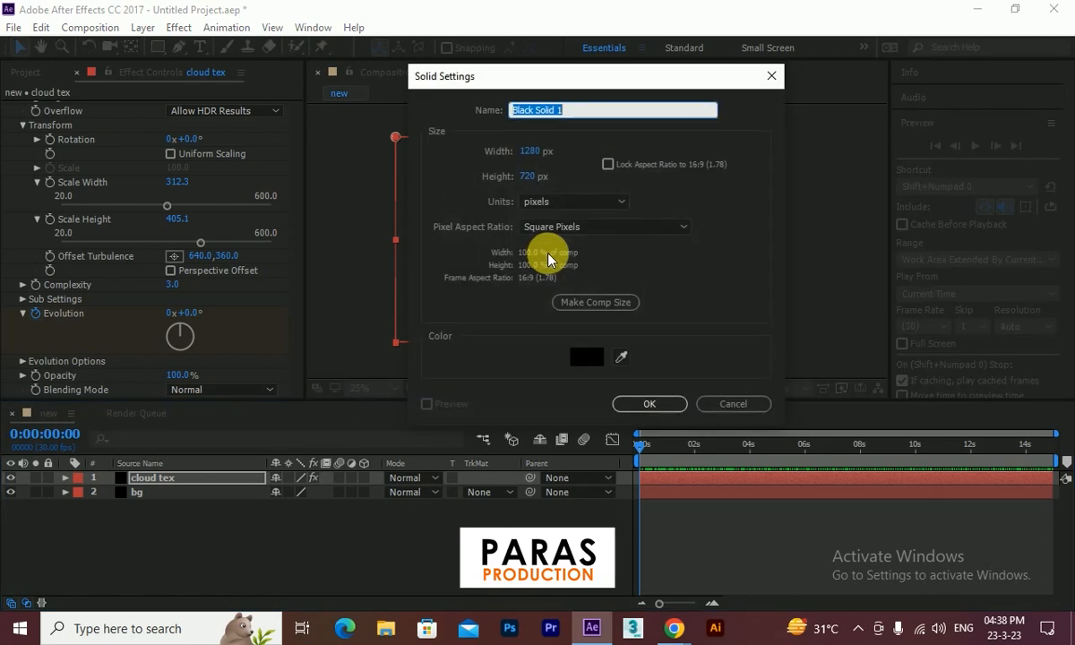
pyautogui.write('text mask  tex')
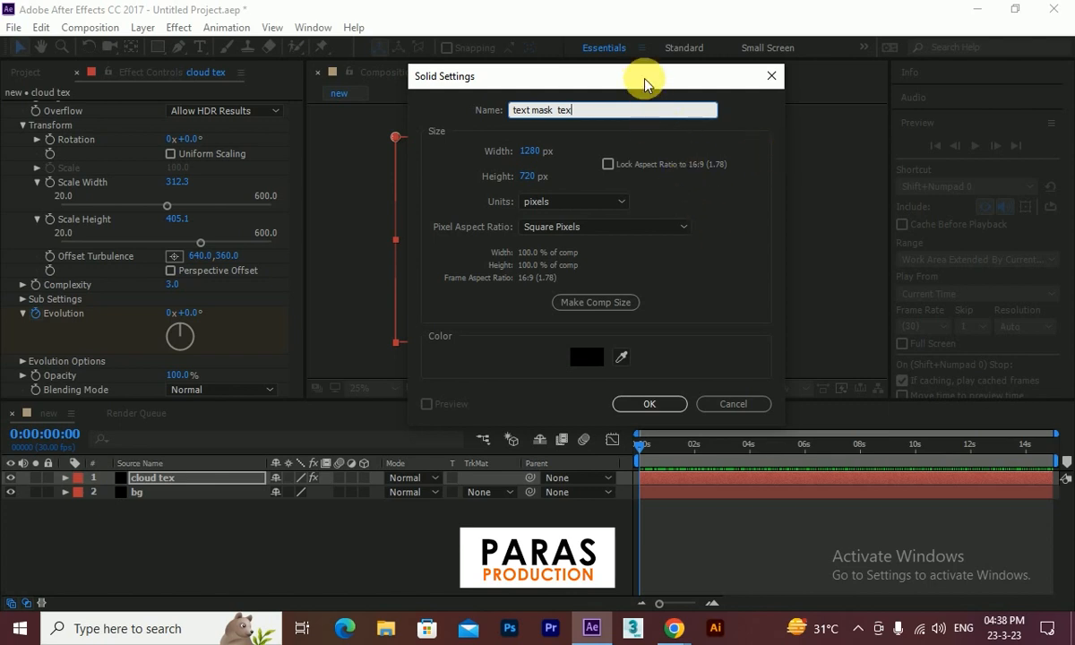
pyautogui.click(645, 403)
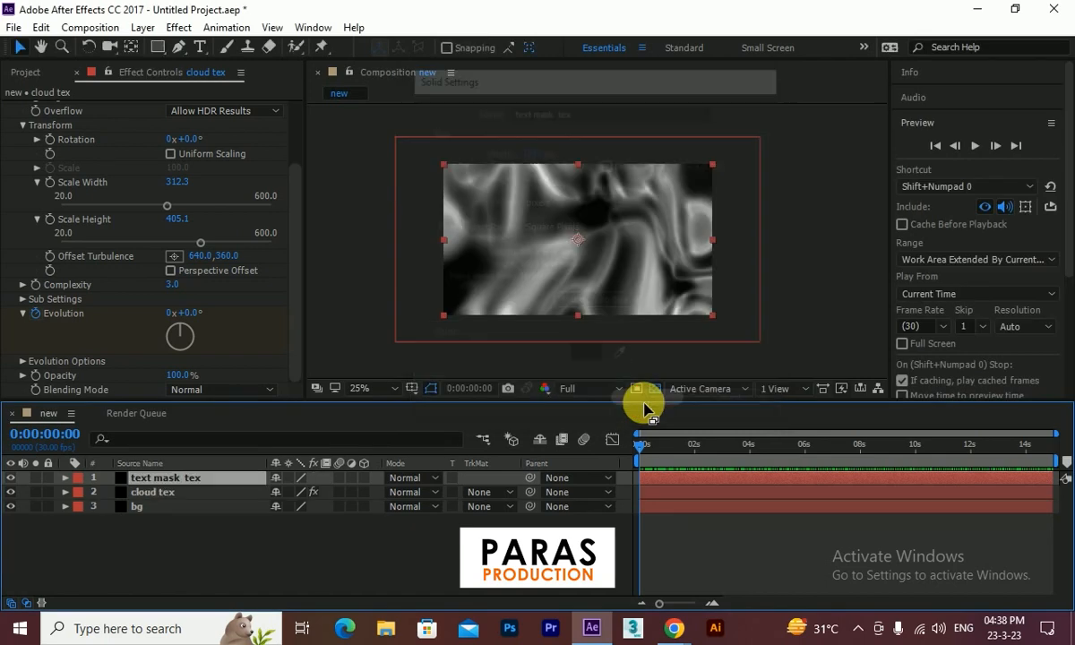
pyautogui.moveTo(715, 164)
pyautogui.mouseDown()
pyautogui.moveTo(679, 188)
pyautogui.moveTo(703, 180)
pyautogui.mouseUp()
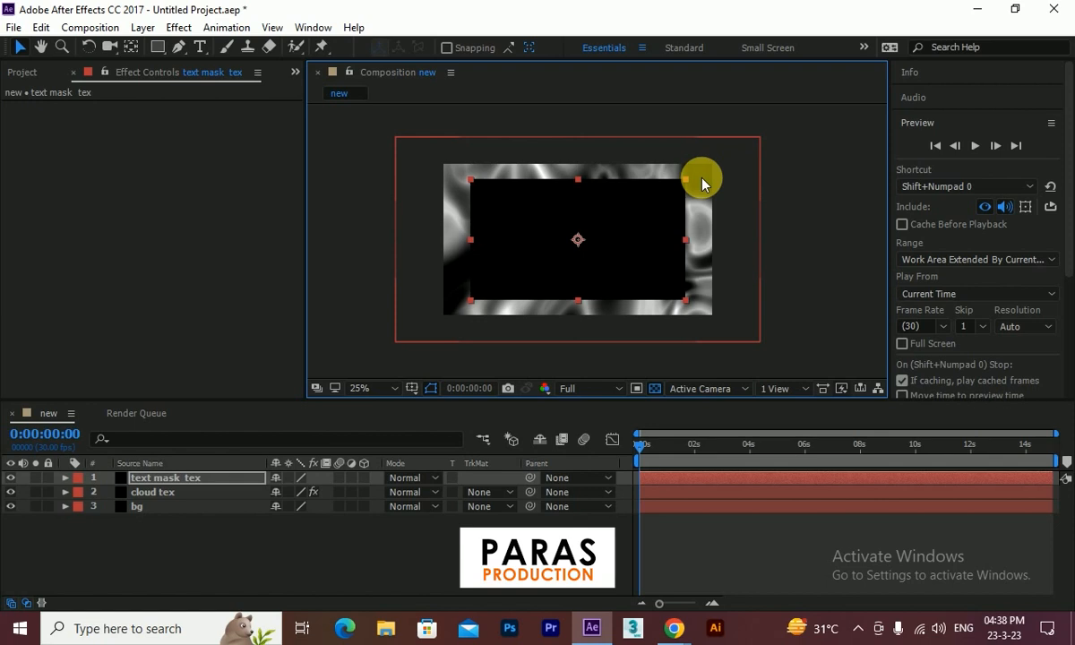
# Step: Apply the Fractal Noise effect to the text mask tex layer
pyautogui.click(179, 28)
pyautogui.moveTo(273, 320)
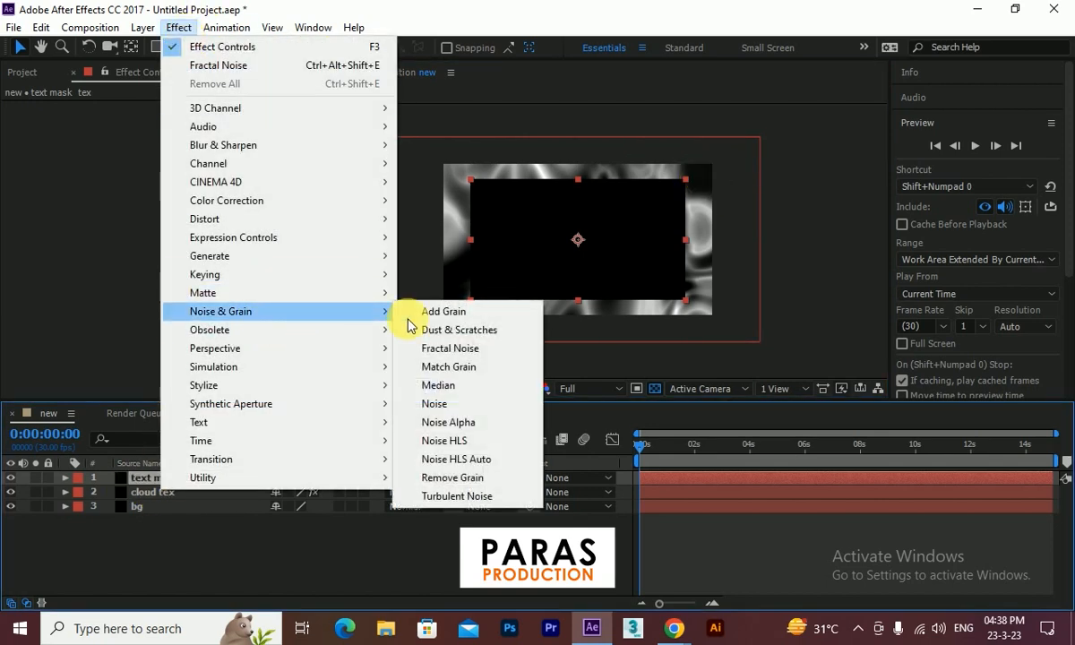
pyautogui.click(450, 349)
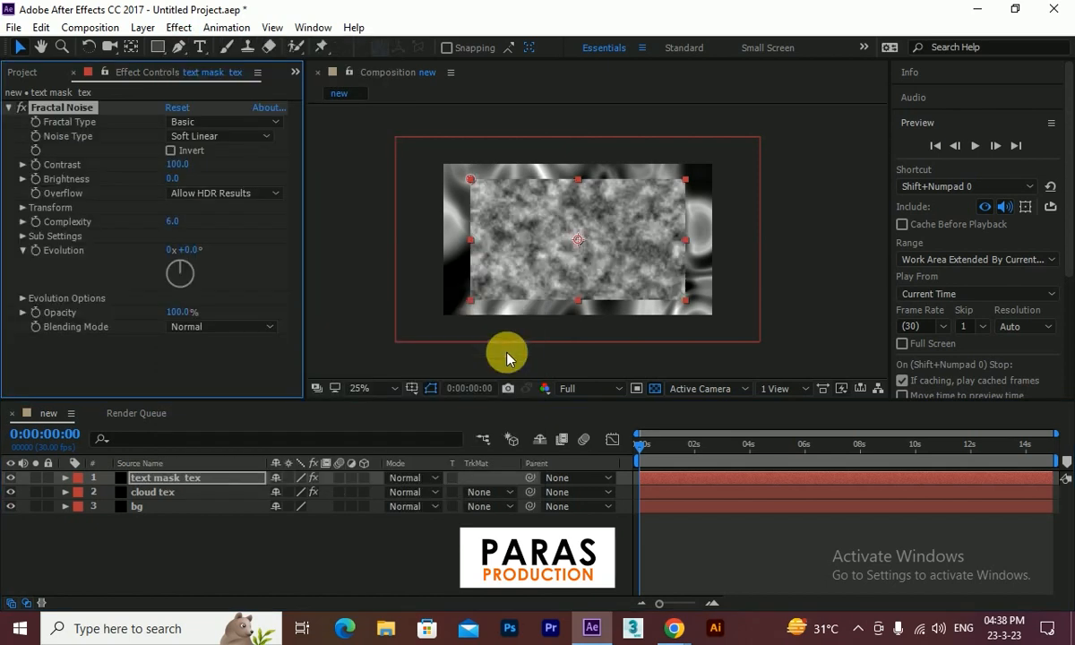
# Step: Set the text mask tex noise to the Swirly fractal type with contrast 110 and brightness 5
pyautogui.click(215, 127)
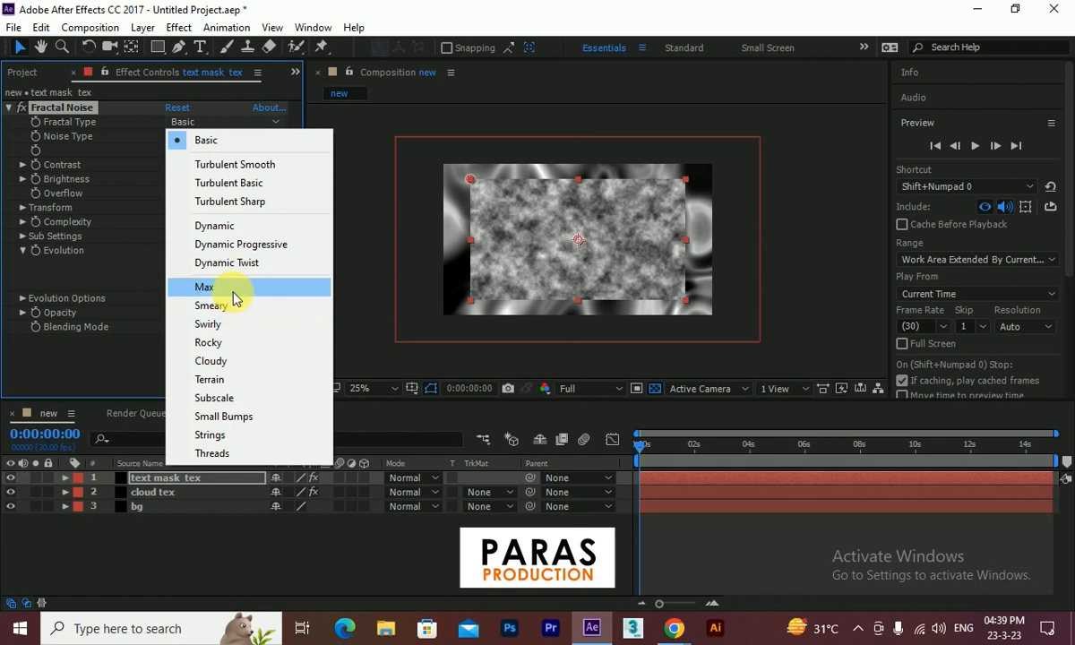
pyautogui.click(240, 324)
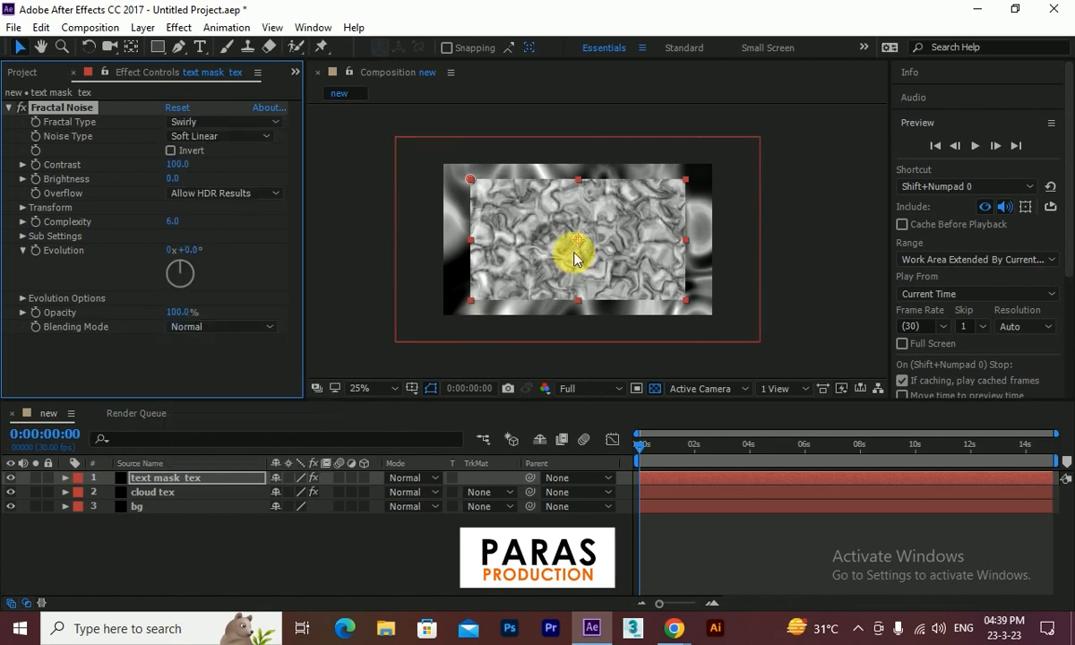
pyautogui.moveTo(178, 165)
pyautogui.mouseDown()
pyautogui.moveTo(267, 169)
pyautogui.moveTo(201, 177)
pyautogui.moveTo(254, 173)
pyautogui.moveTo(245, 182)
pyautogui.moveTo(199, 168)
pyautogui.mouseUp()
pyautogui.moveTo(173, 179); pyautogui.dragTo(177, 179)
# Step: Turn off uniform scaling for the text mask tex noise and set its scale width to 600
pyautogui.click(23, 207)
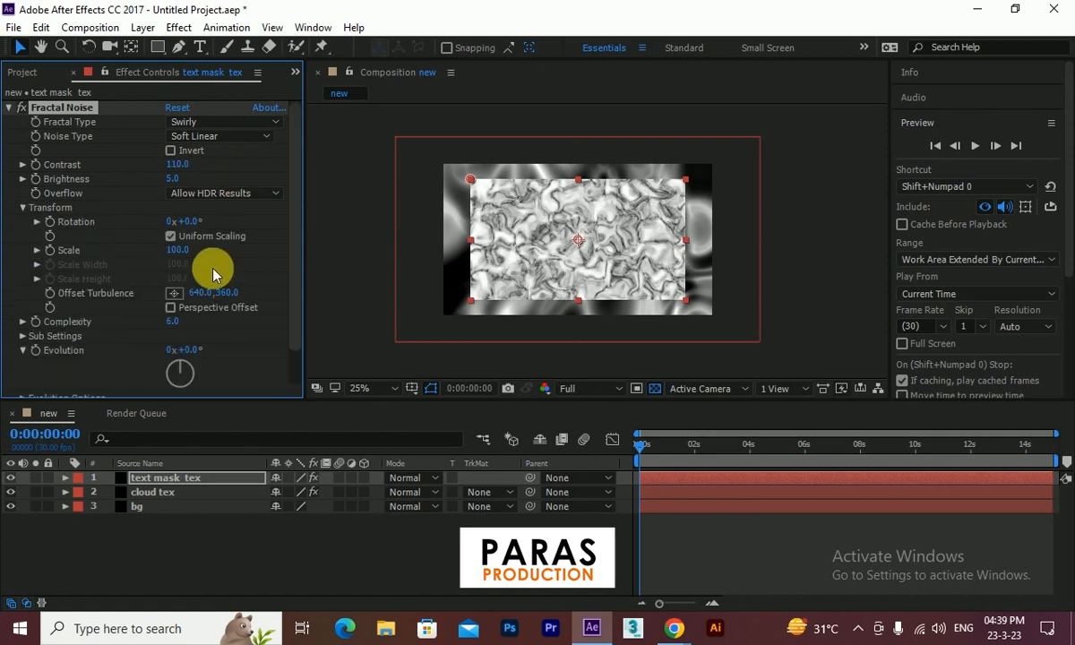
pyautogui.click(170, 236)
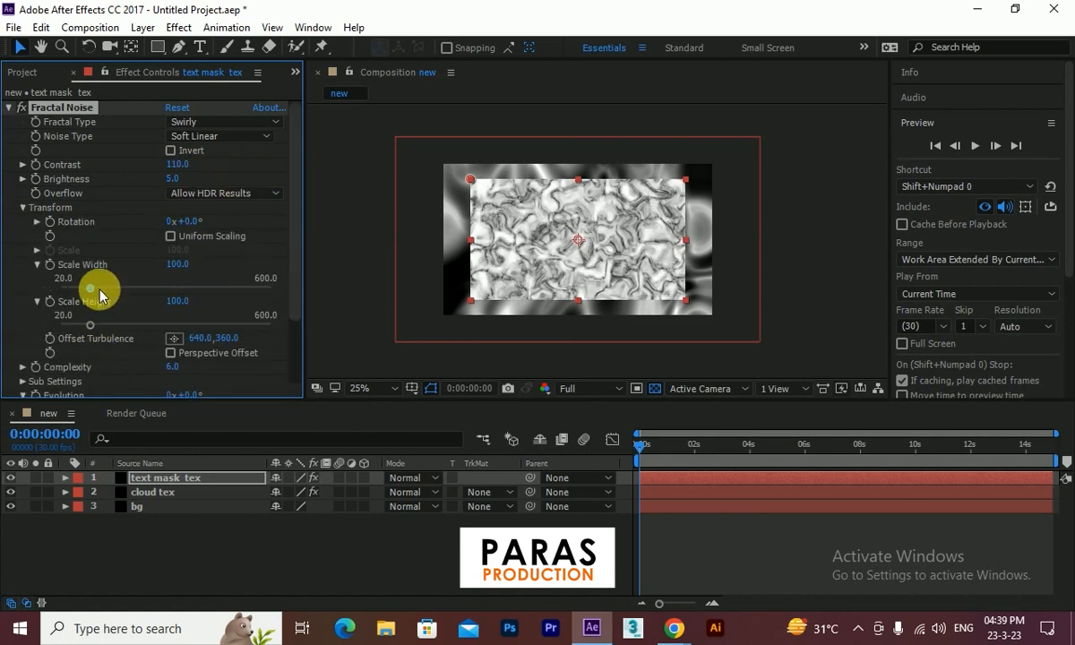
pyautogui.moveTo(129, 286); pyautogui.dragTo(425, 315)
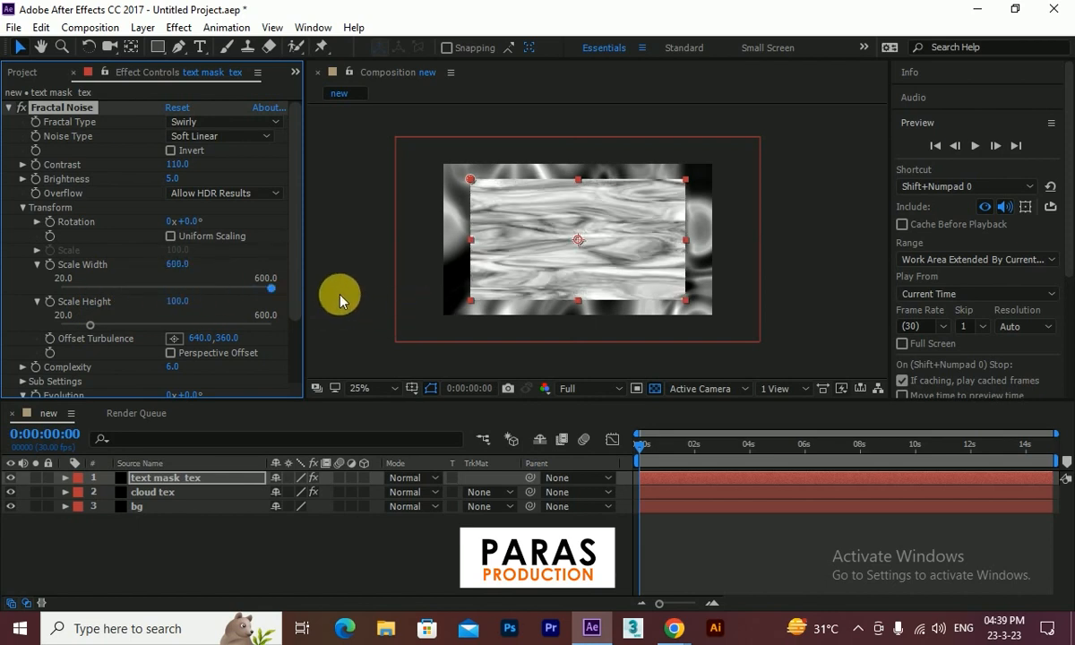
pyautogui.moveTo(272, 289)
pyautogui.mouseDown()
pyautogui.moveTo(213, 290)
pyautogui.moveTo(287, 291)
pyautogui.mouseUp()
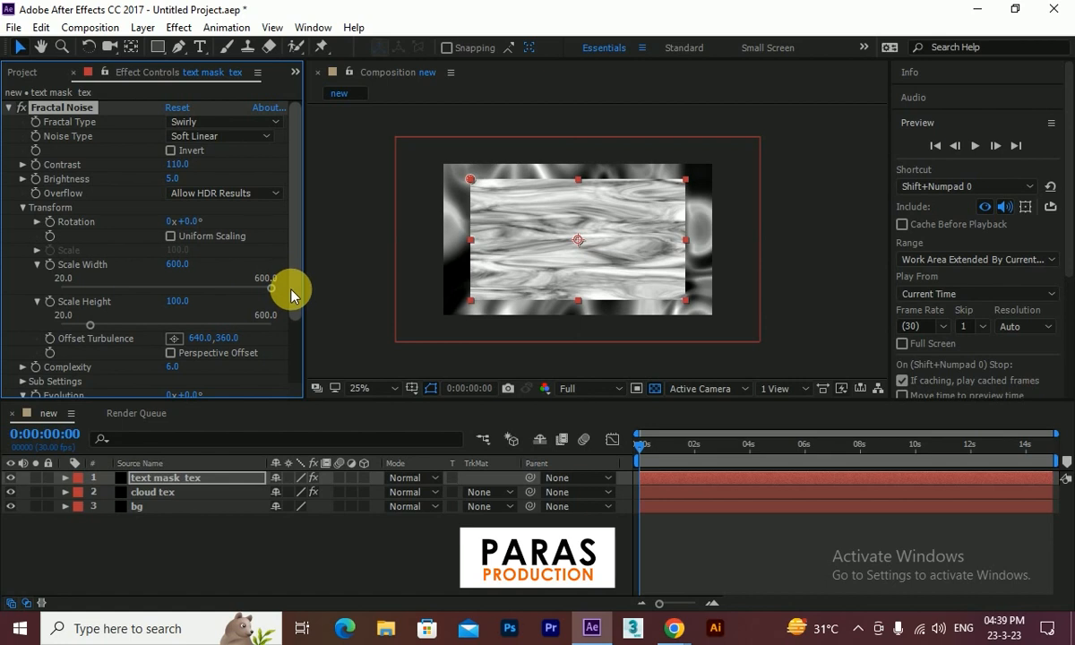
# Step: Invert the text mask tex noise and set its contrast to 161
pyautogui.moveTo(178, 172)
pyautogui.mouseDown()
pyautogui.moveTo(497, 192)
pyautogui.moveTo(204, 197)
pyautogui.moveTo(192, 152)
pyautogui.mouseUp()
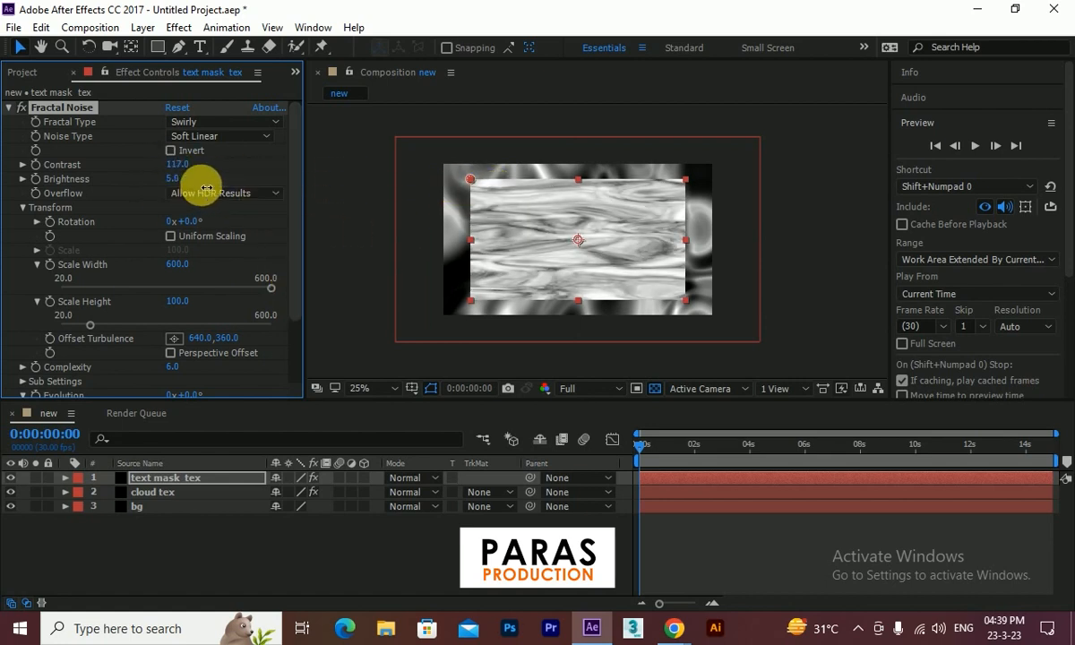
pyautogui.click(191, 152)
pyautogui.moveTo(185, 163); pyautogui.dragTo(216, 182)
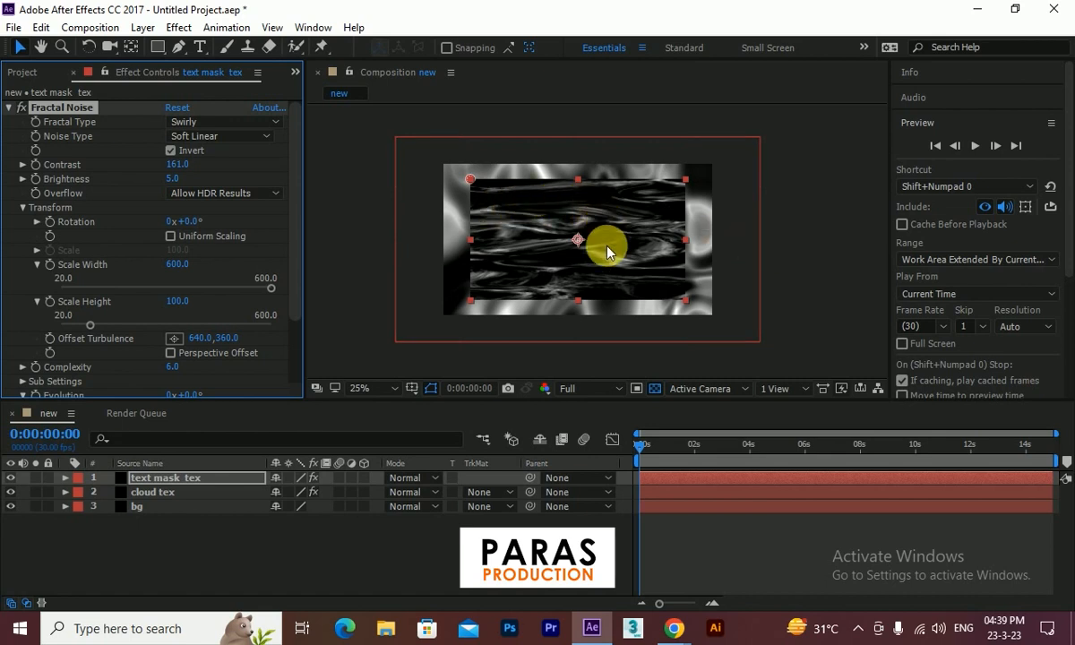
# Step: Set the text mask tex noise's scale width to 1600 and its scale height to 82
pyautogui.moveTo(113, 288); pyautogui.dragTo(317, 307)
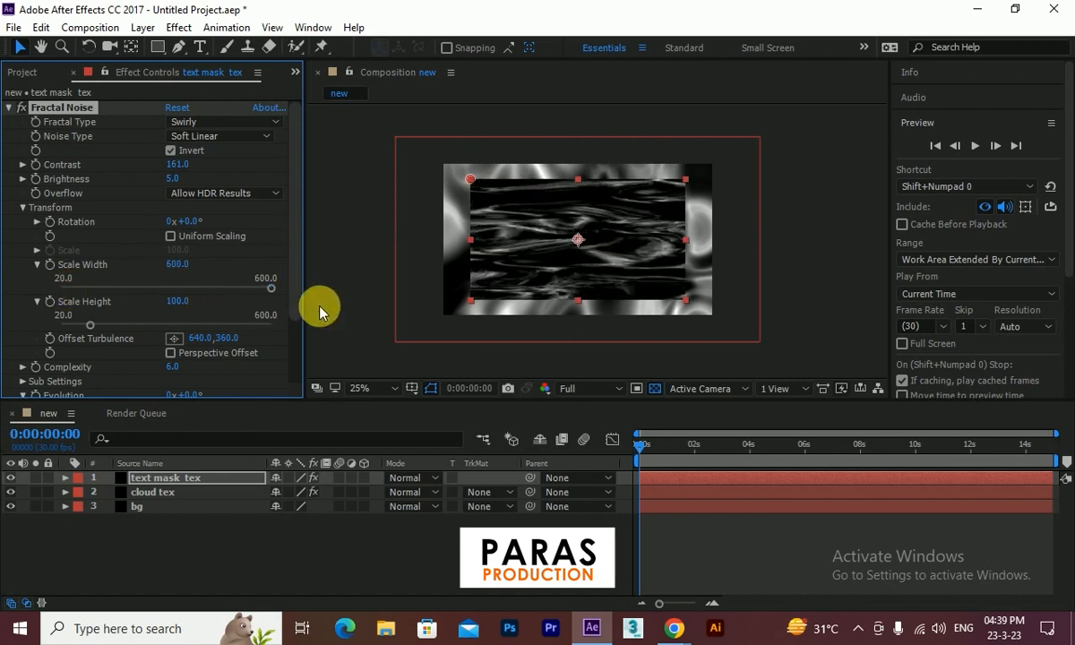
pyautogui.click(178, 264)
pyautogui.click(176, 268)
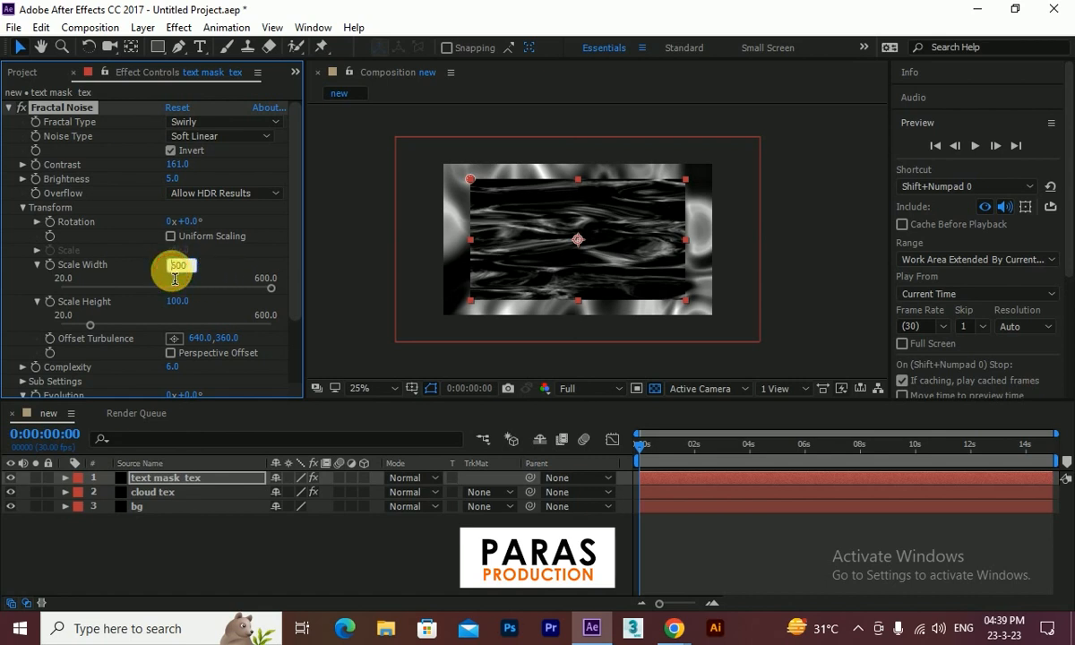
pyautogui.write('1')
pyautogui.press('Return')
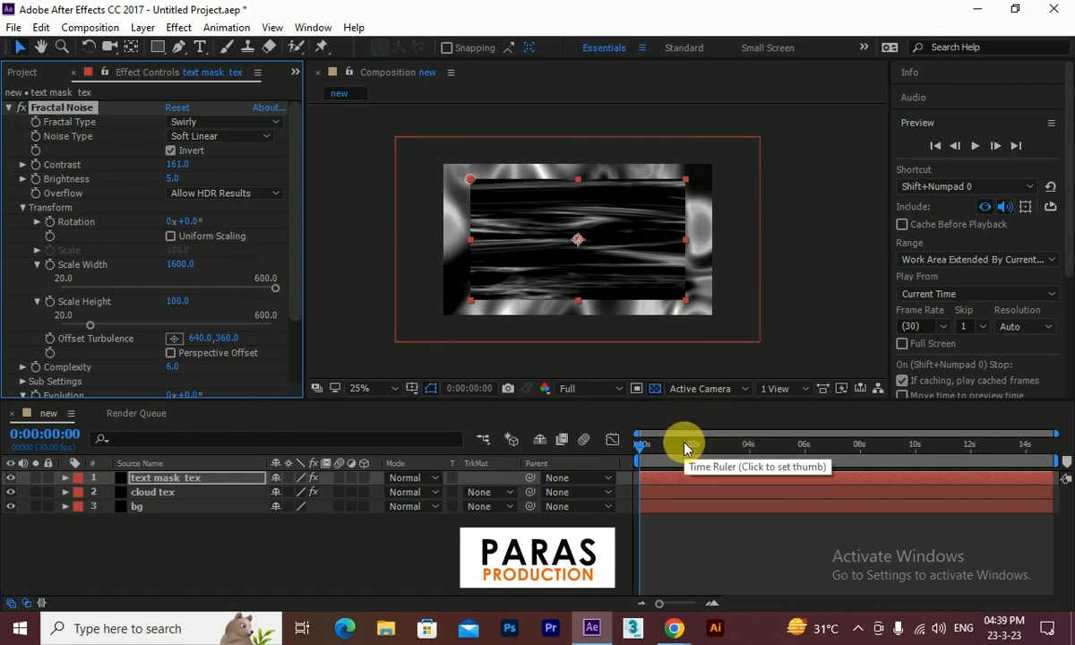
pyautogui.moveTo(177, 302); pyautogui.dragTo(163, 303)
pyautogui.scroll(2, 588, 243)
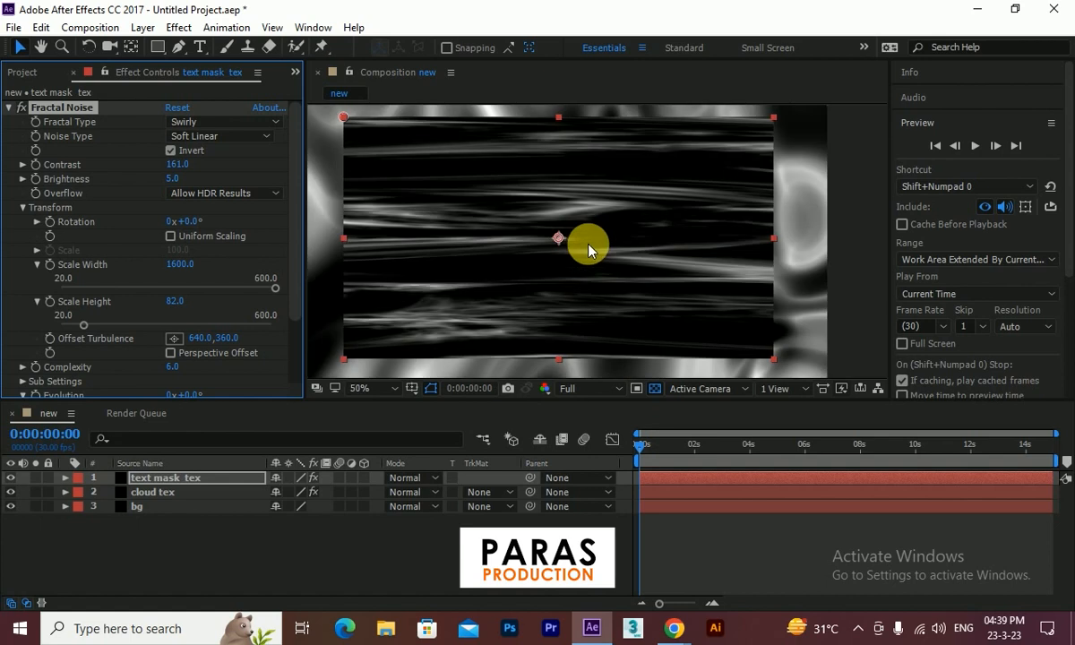
# Step: Keyframe the text mask tex noise's Evolution from 0 at the first frame to 4 revolutions at 0:00:14:29
pyautogui.scroll(-2, 152, 255)
pyautogui.scroll(1, 160, 251)
pyautogui.scroll(-1, 161, 253)
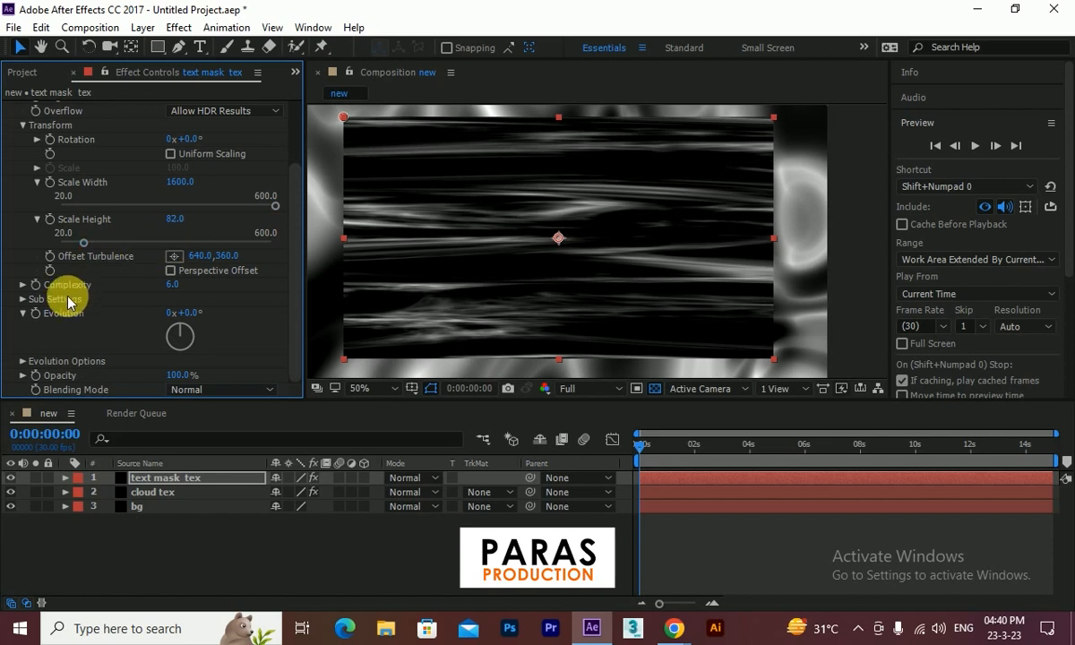
pyautogui.click(35, 312)
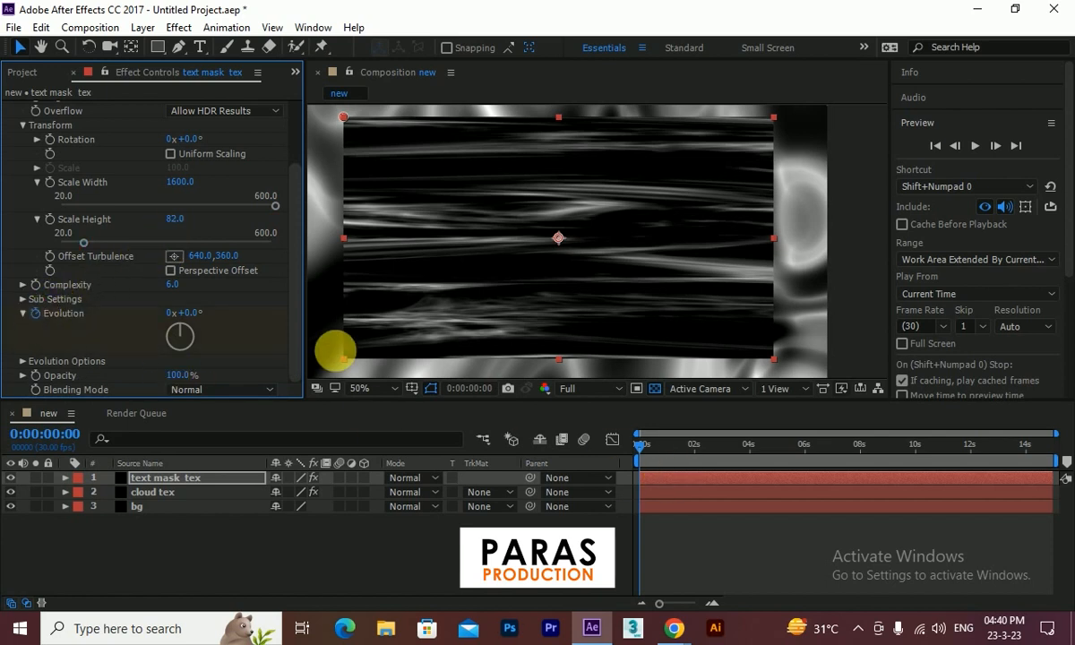
pyautogui.moveTo(722, 452); pyautogui.dragTo(1068, 492)
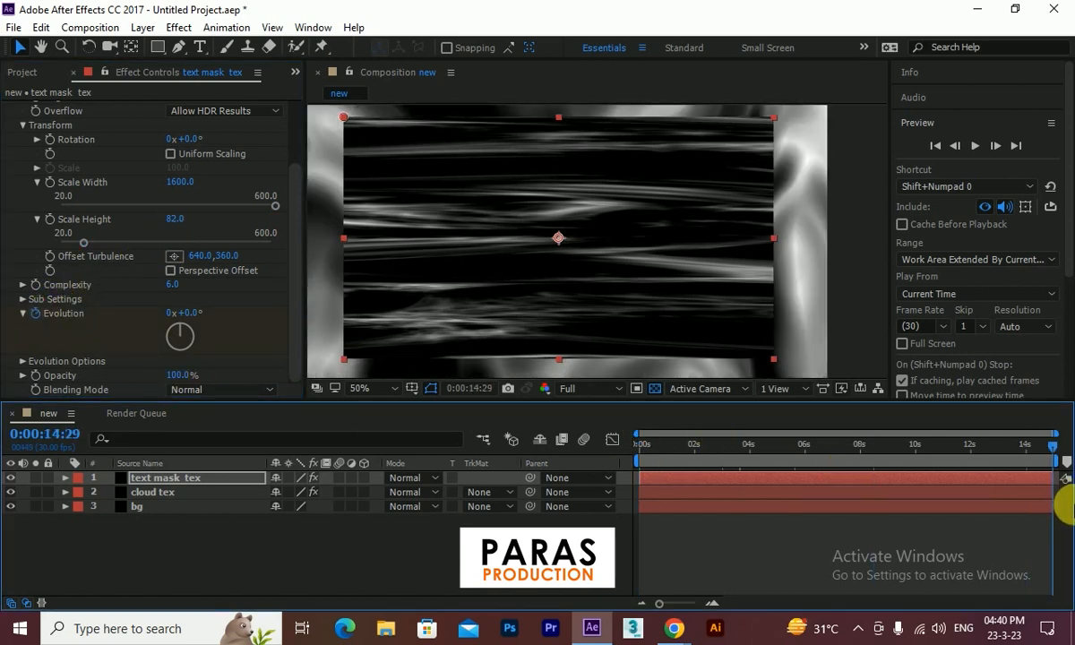
pyautogui.click(174, 314)
pyautogui.write('4')
pyautogui.press('Return')
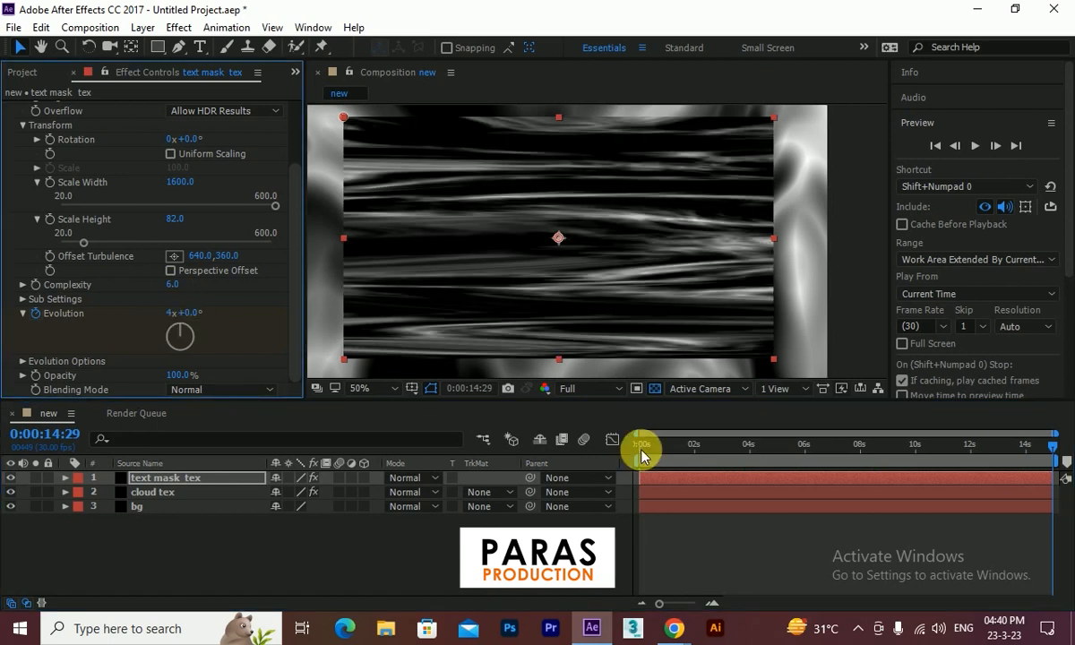
# Step: Play back the composition from the start to check the animated stretched noise
pyautogui.click(732, 448)
pyautogui.moveTo(707, 459); pyautogui.dragTo(643, 456)
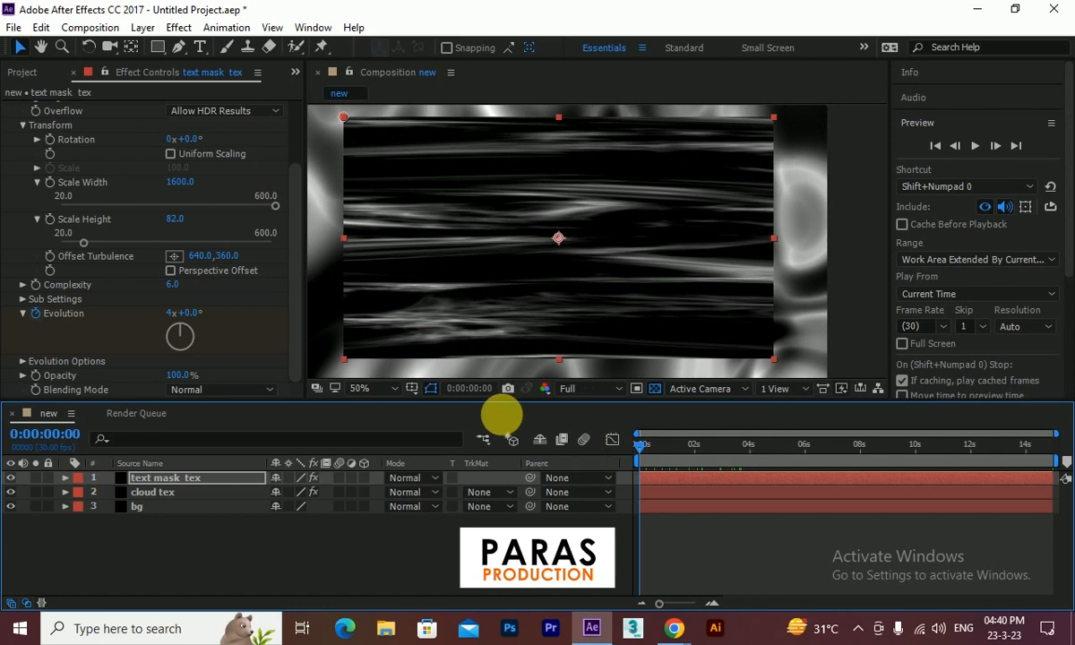
pyautogui.scroll(-2, 439, 259)
pyautogui.click(974, 146)
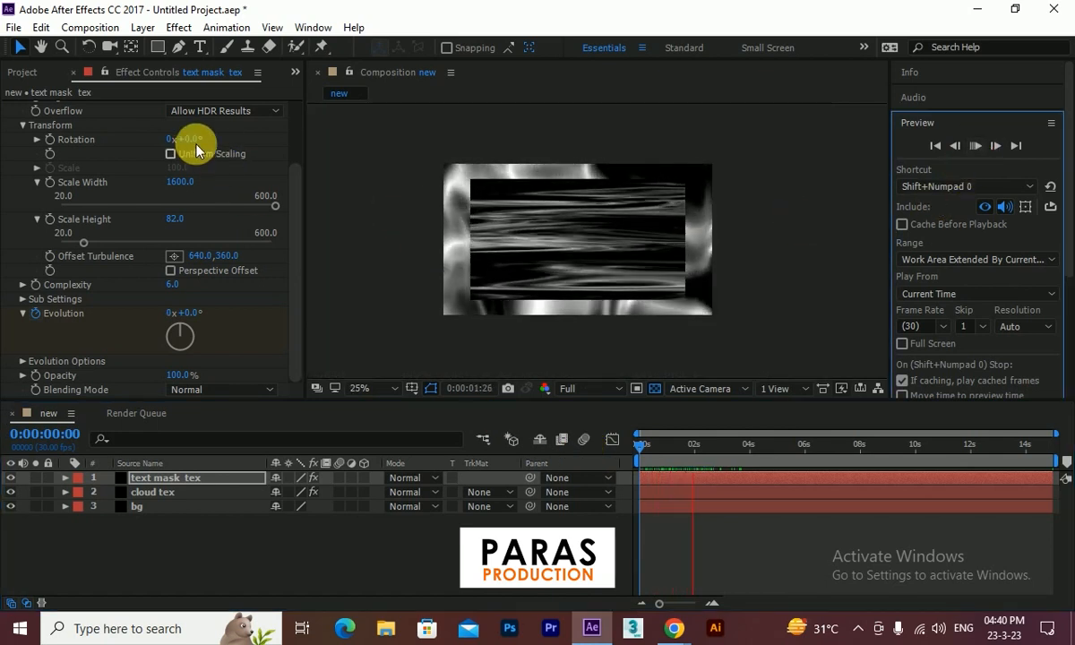
pyautogui.click(571, 248)
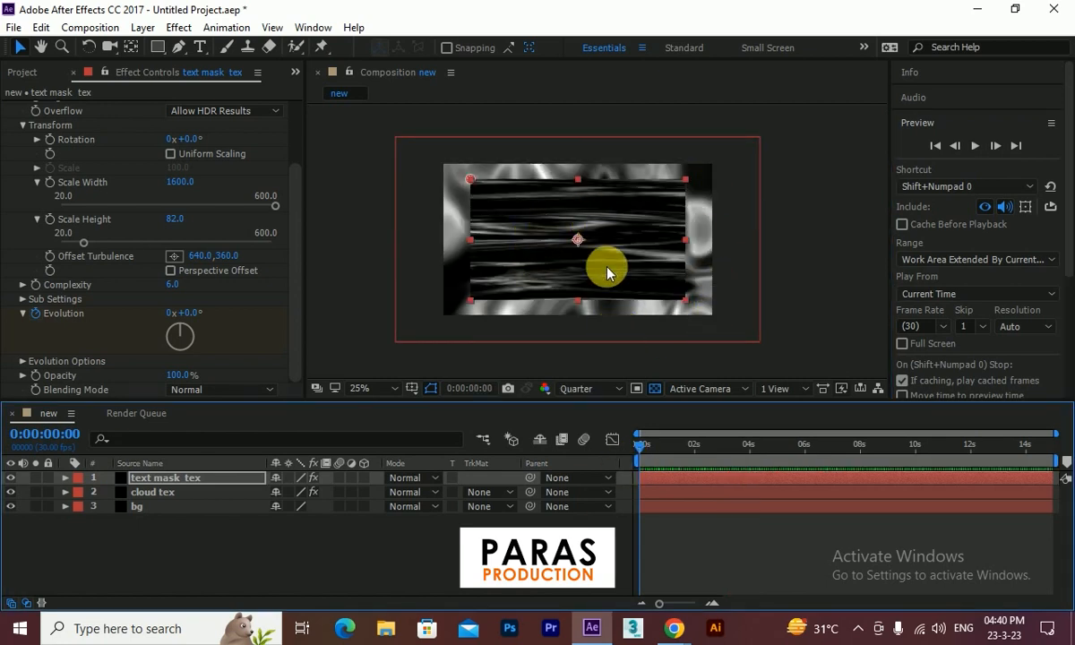
pyautogui.click(255, 559)
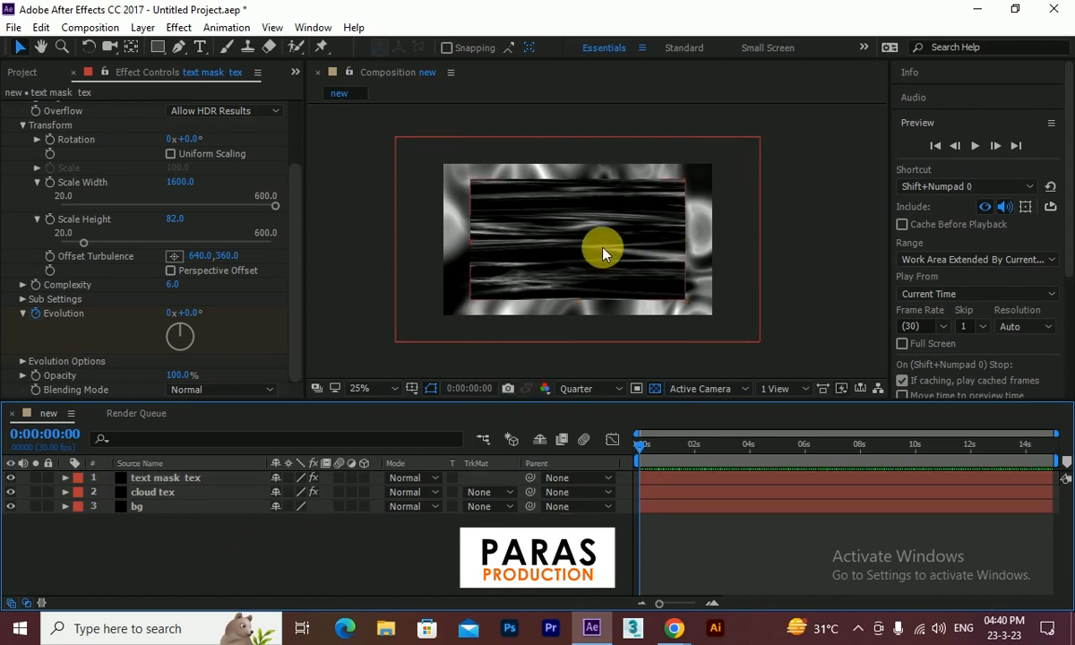
pyautogui.rightClick(407, 525)
pyautogui.moveTo(571, 376)
pyautogui.click(644, 388)
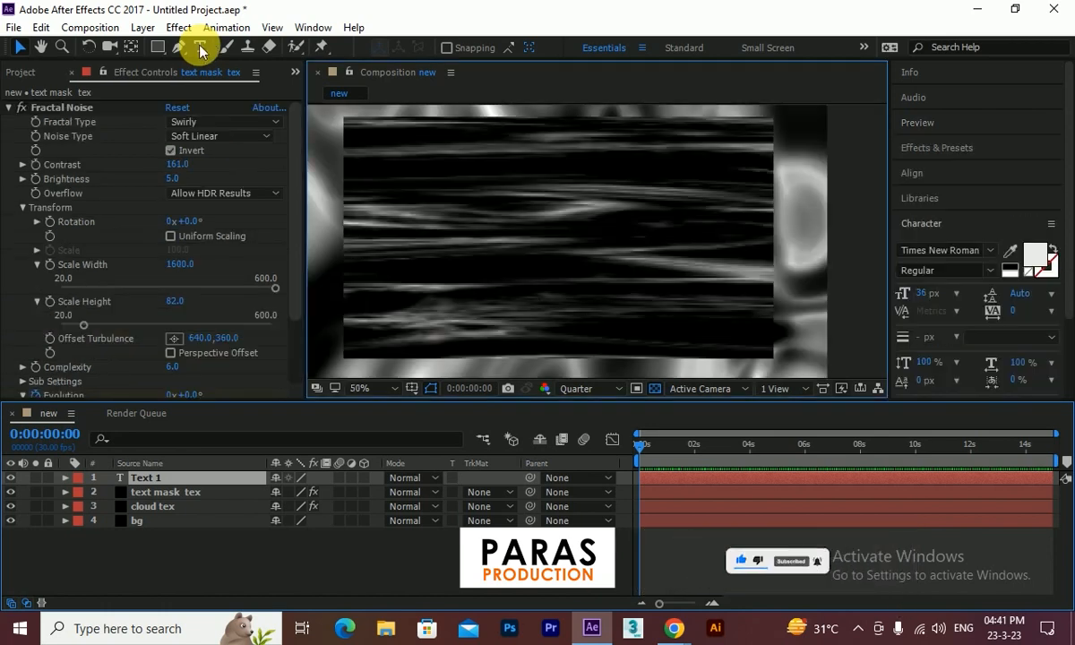
pyautogui.click(201, 49)
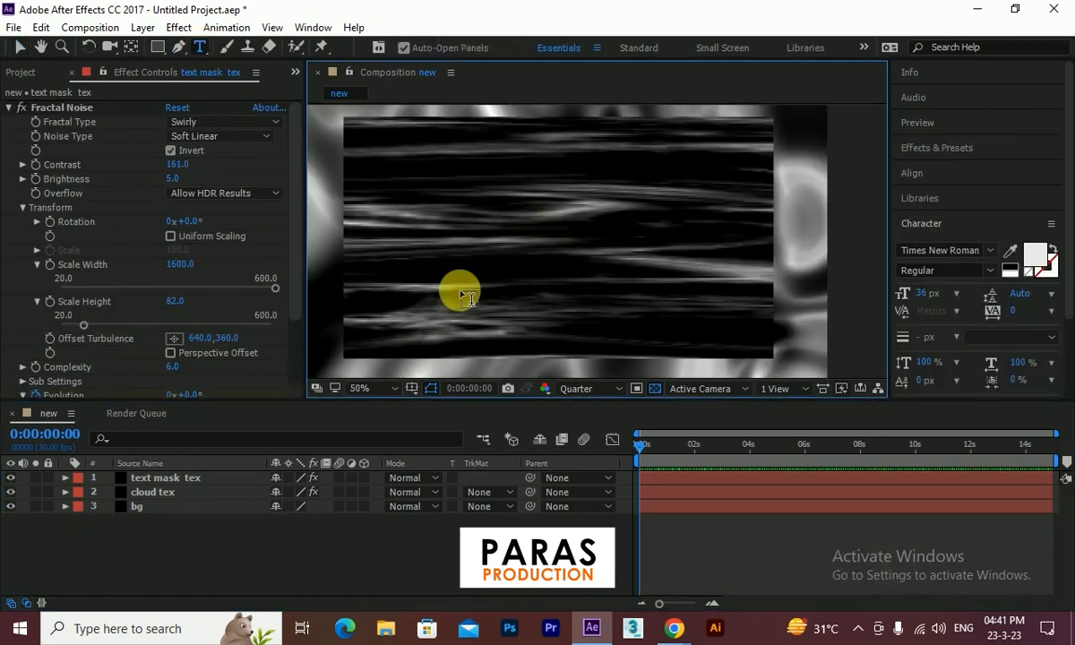
# Step: Create a new text layer reading JAI MATA DI
pyautogui.rightClick(256, 529)
pyautogui.moveTo(422, 373)
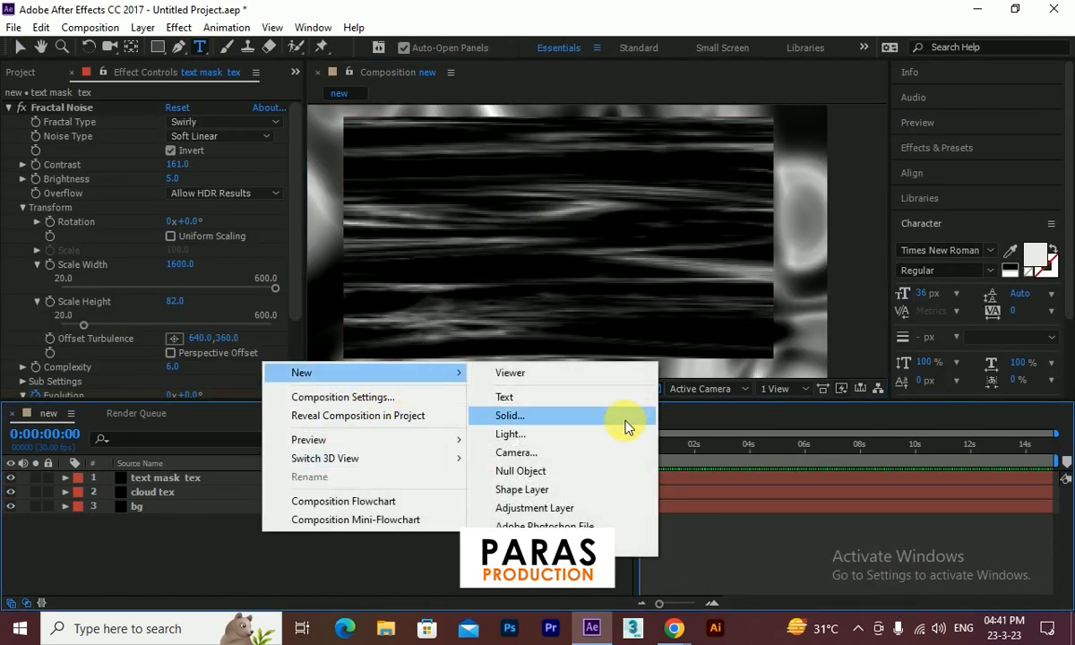
pyautogui.click(591, 398)
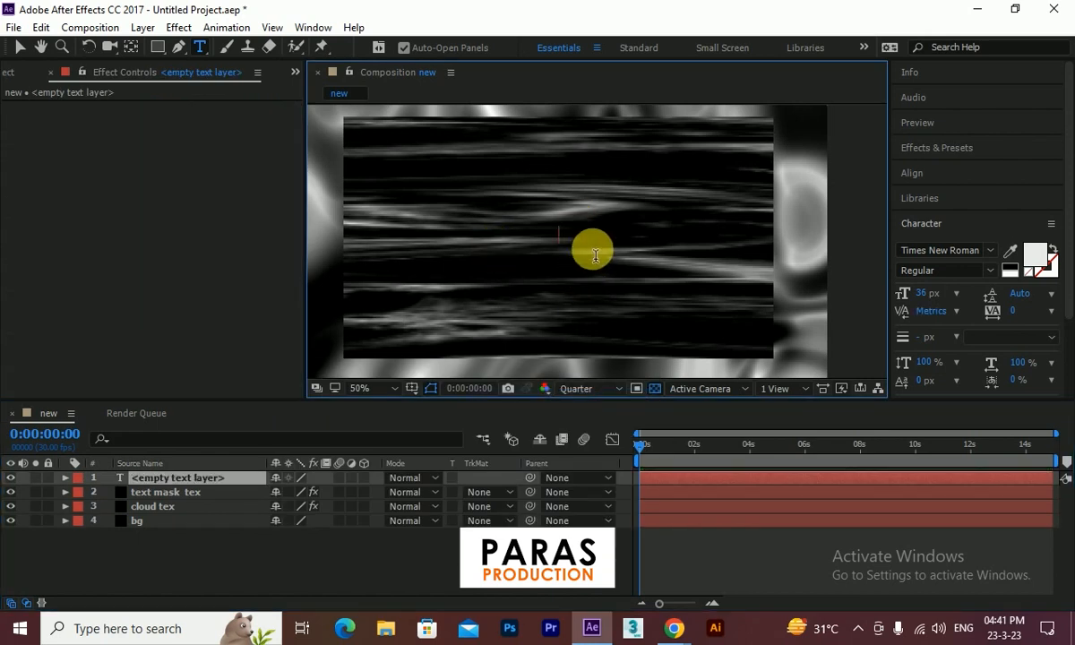
pyautogui.write('JAI MATA DI')
pyautogui.click(20, 49)
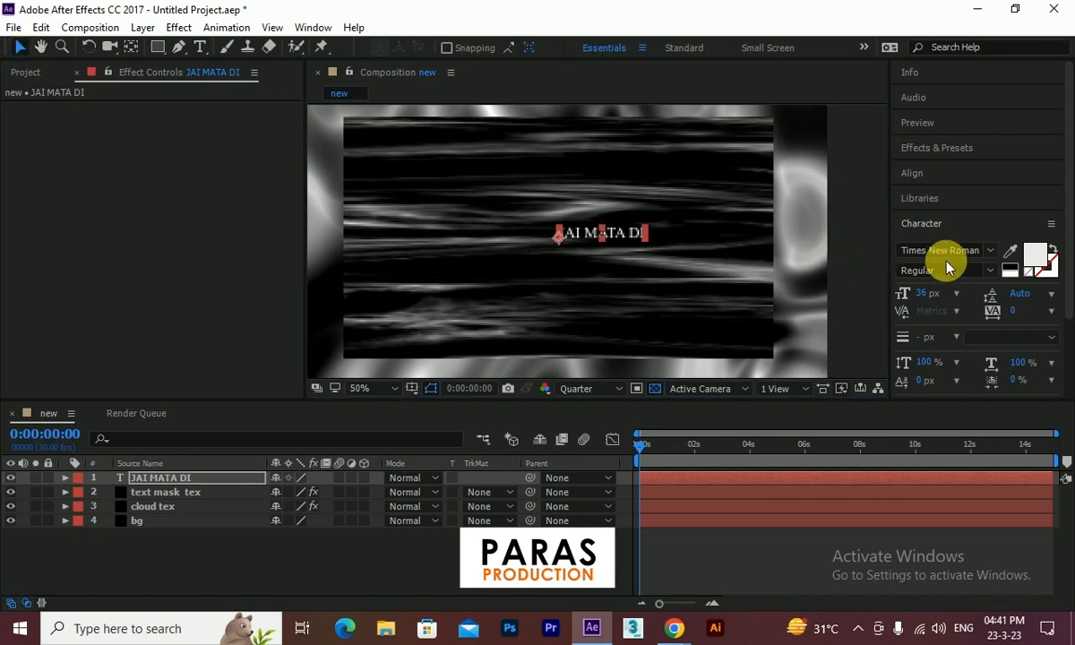
# Step: Set the JAI MATA DI text to the Phat guy font at 74 px
pyautogui.doubleClick(149, 479)
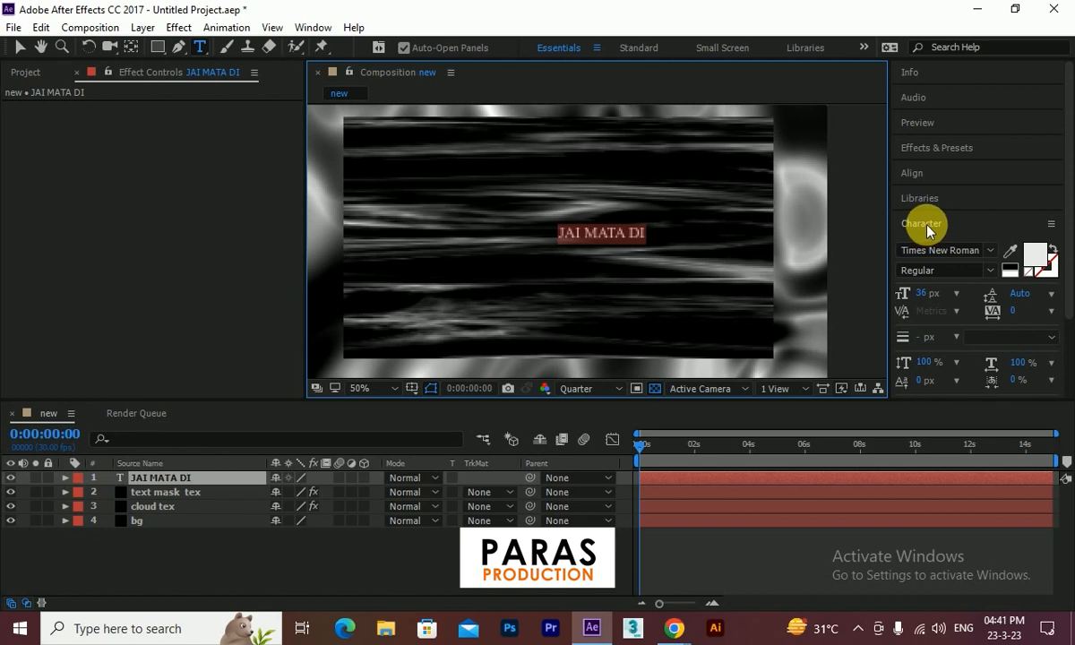
pyautogui.moveTo(923, 293); pyautogui.dragTo(960, 293)
pyautogui.click(997, 253)
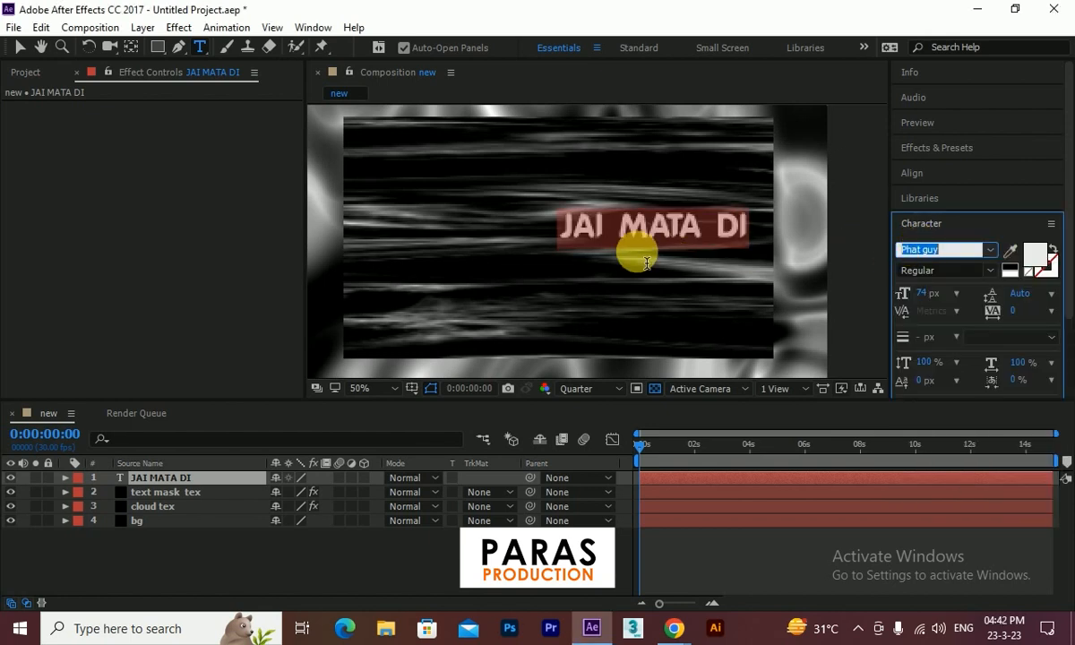
# Step: Enlarge the JAI MATA DI text to nearly the full width of the striped texture and centre it there
pyautogui.click(20, 47)
pyautogui.moveTo(631, 232); pyautogui.dragTo(550, 234)
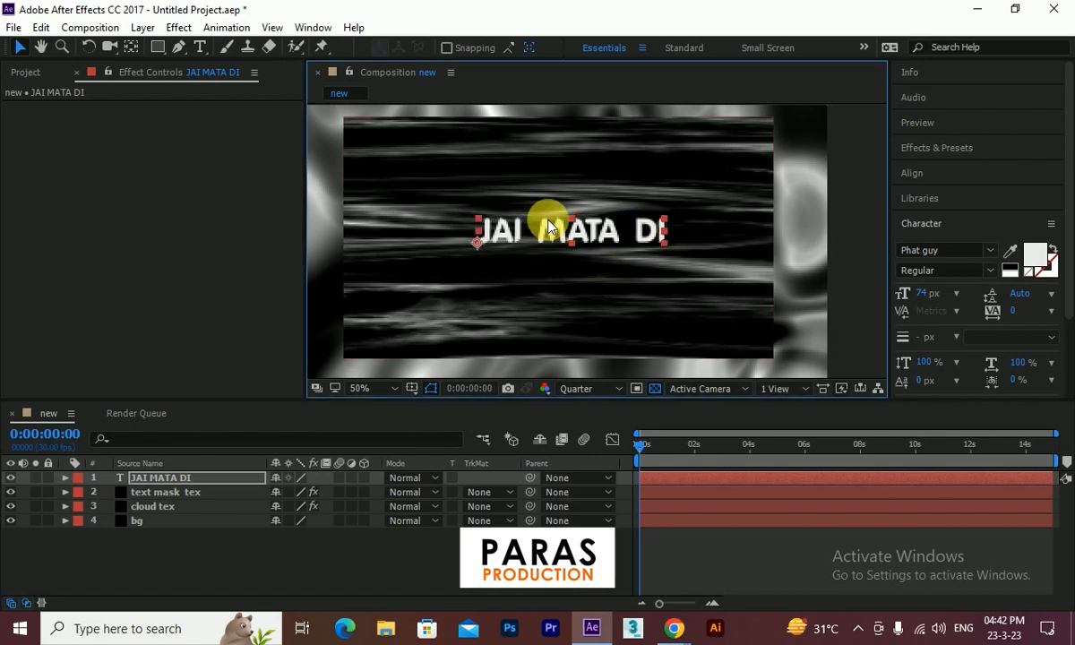
pyautogui.moveTo(666, 218); pyautogui.dragTo(813, 188)
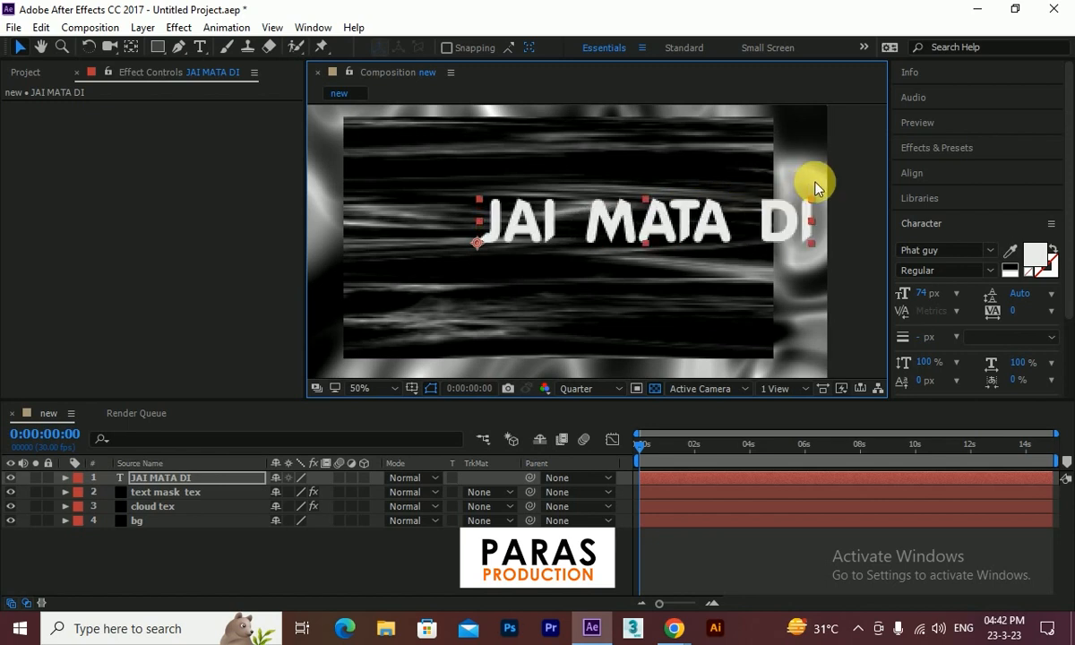
pyautogui.moveTo(764, 215); pyautogui.dragTo(679, 221)
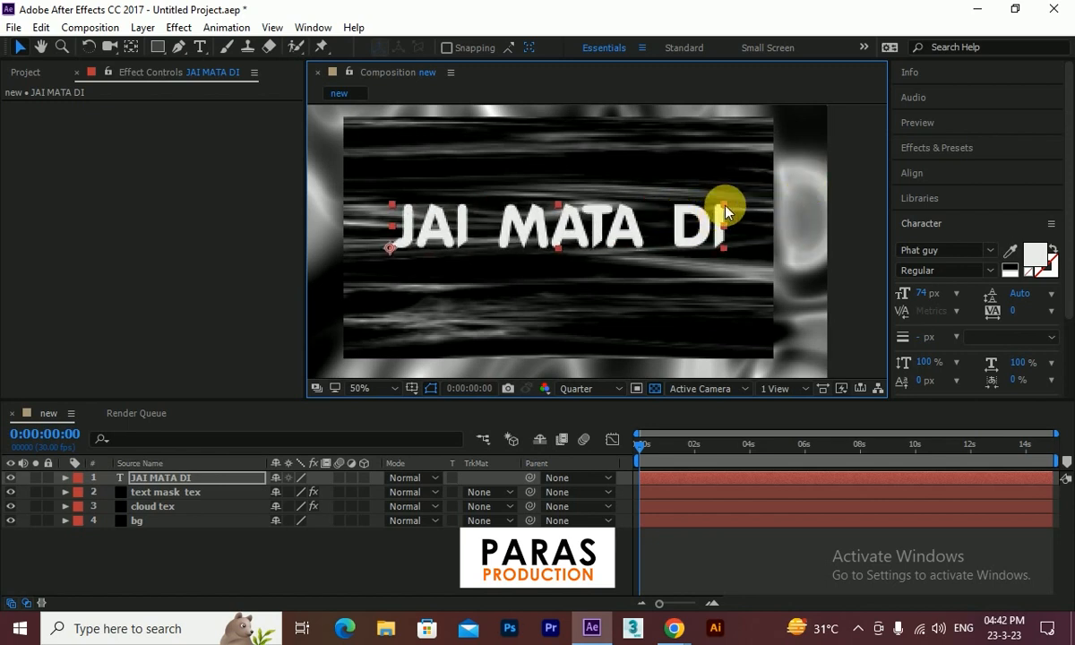
pyautogui.moveTo(726, 210); pyautogui.dragTo(812, 181)
pyautogui.moveTo(780, 215); pyautogui.dragTo(766, 195)
pyautogui.moveTo(658, 206); pyautogui.dragTo(657, 207)
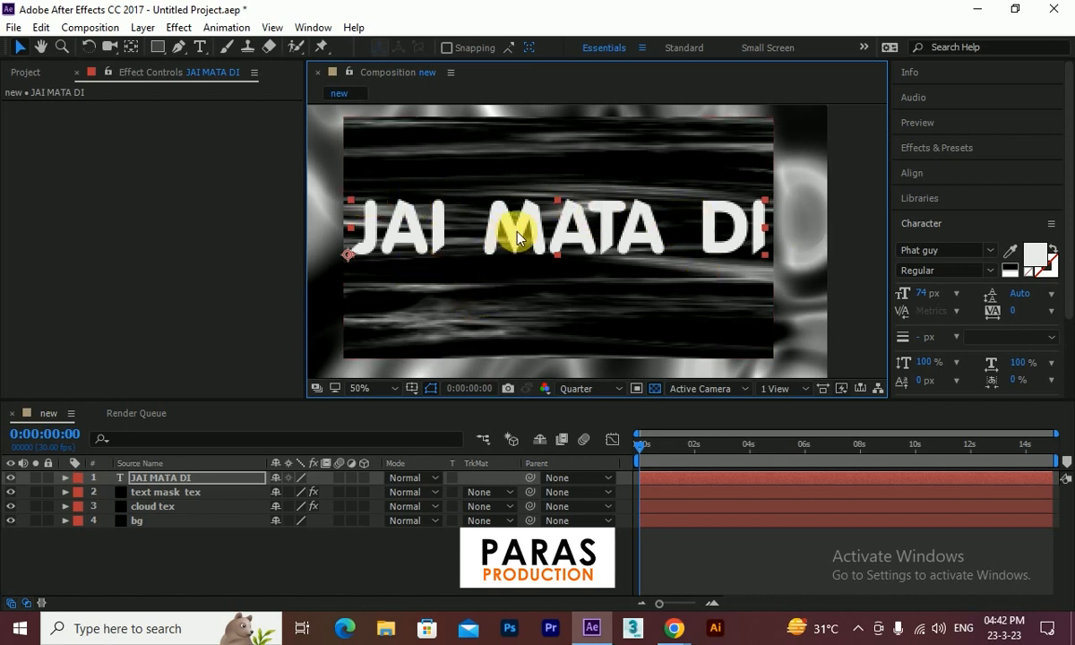
pyautogui.scroll(-2, 506, 233)
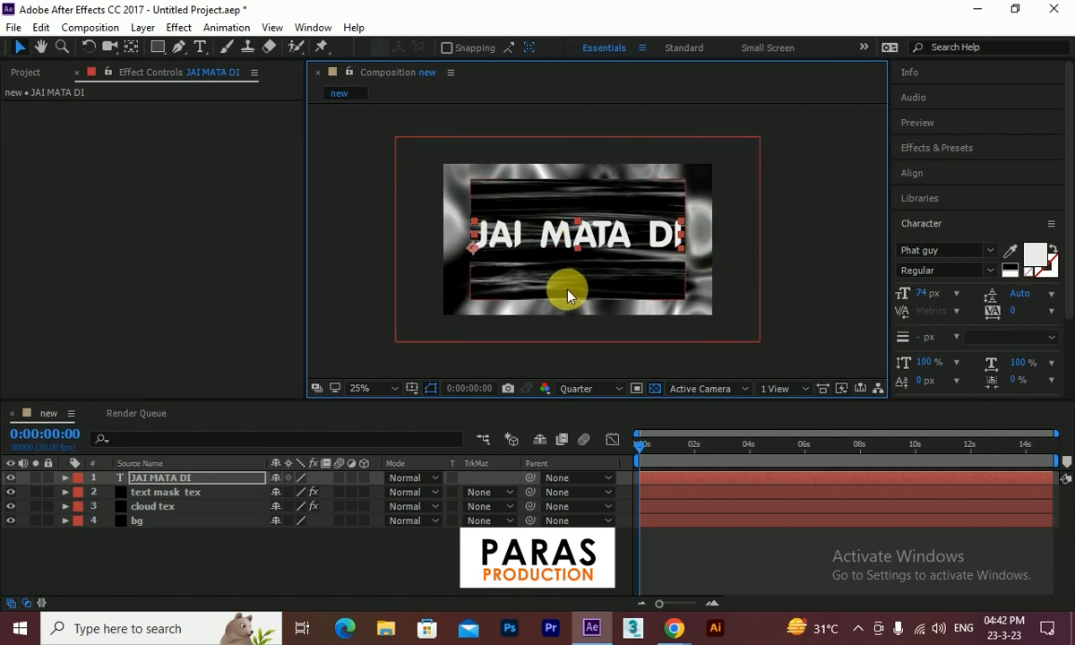
# Step: Hide and restore the layer list's Mode and TrkMat columns twice
pyautogui.click(154, 480)
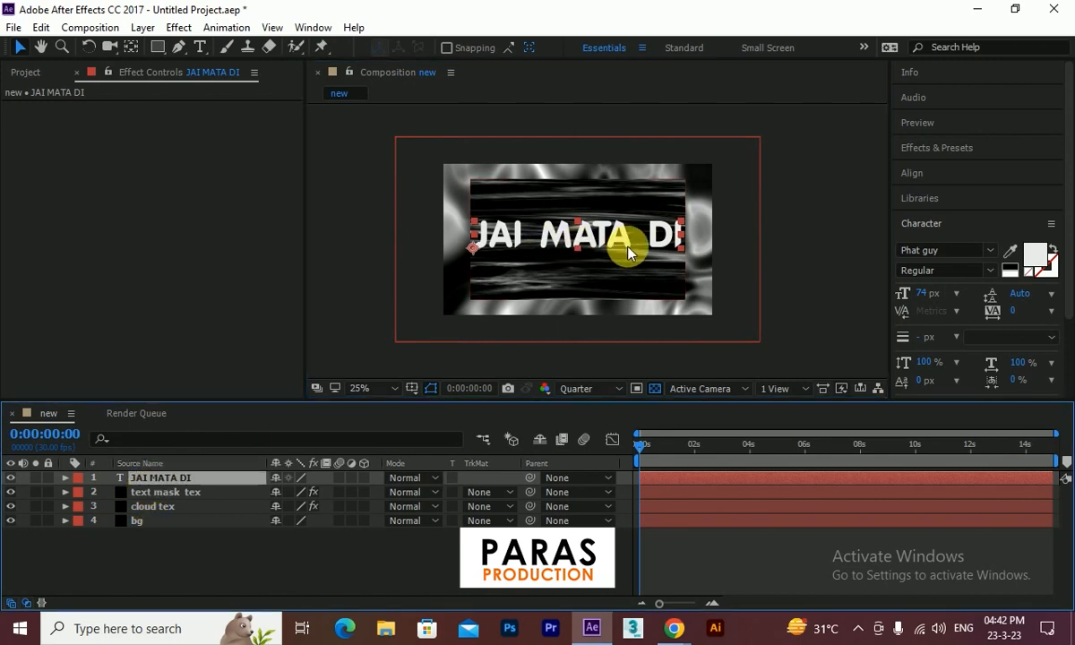
pyautogui.click(27, 605)
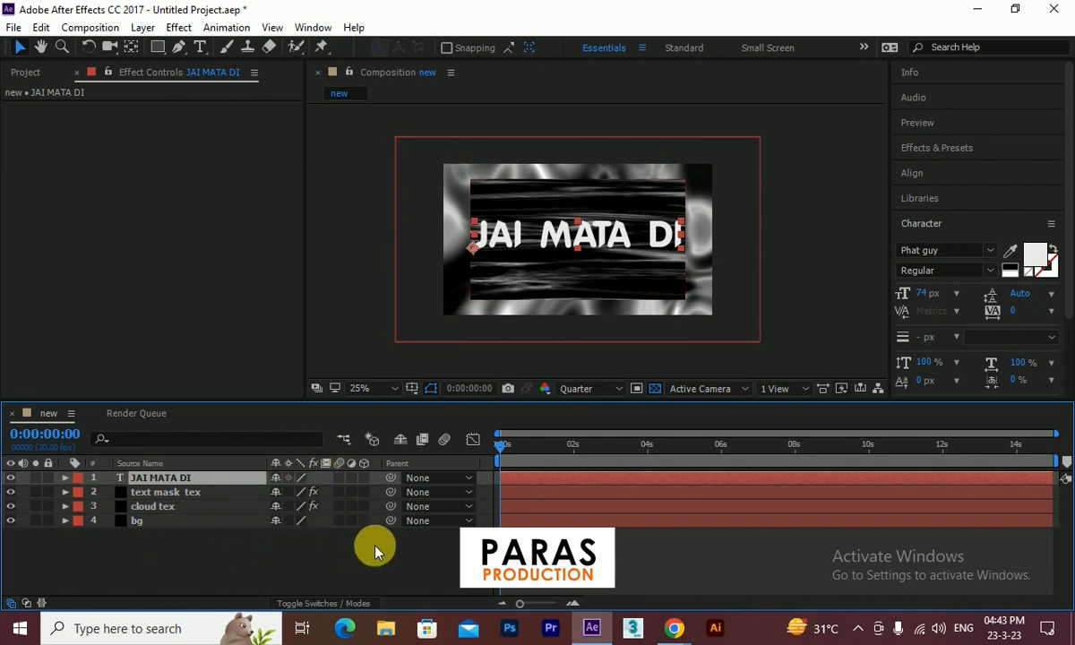
pyautogui.click(27, 603)
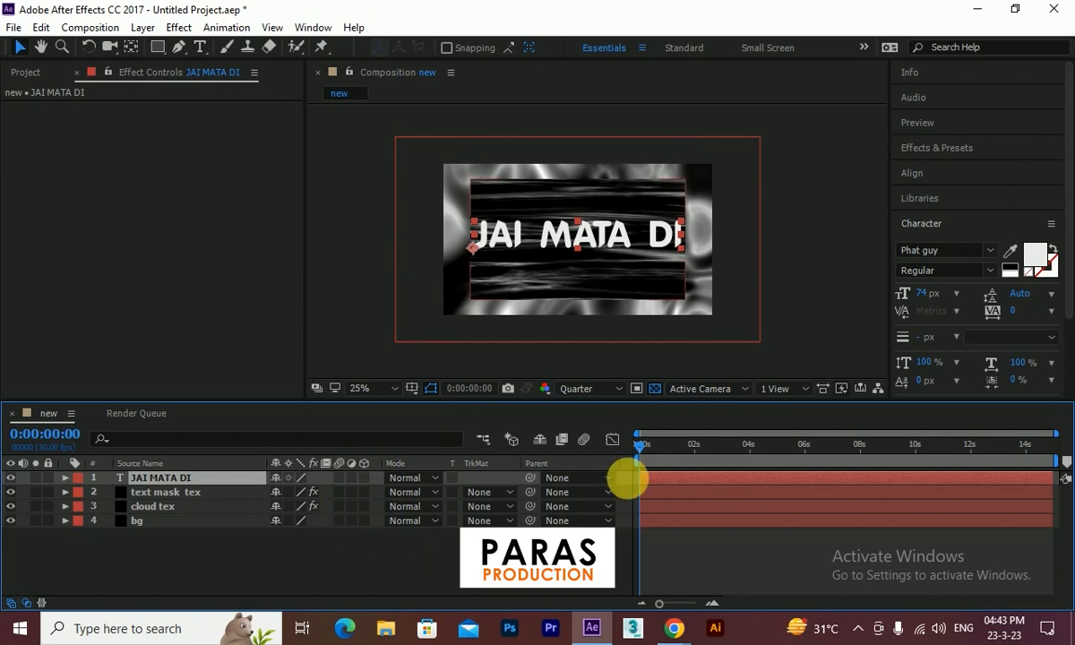
pyautogui.click(27, 603)
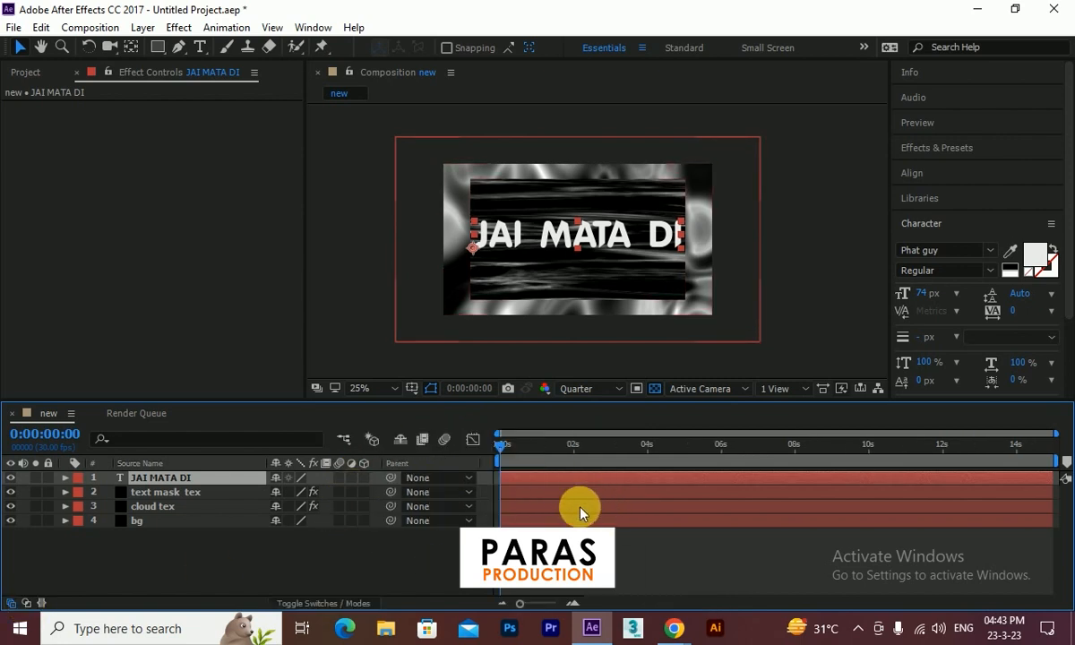
pyautogui.click(25, 603)
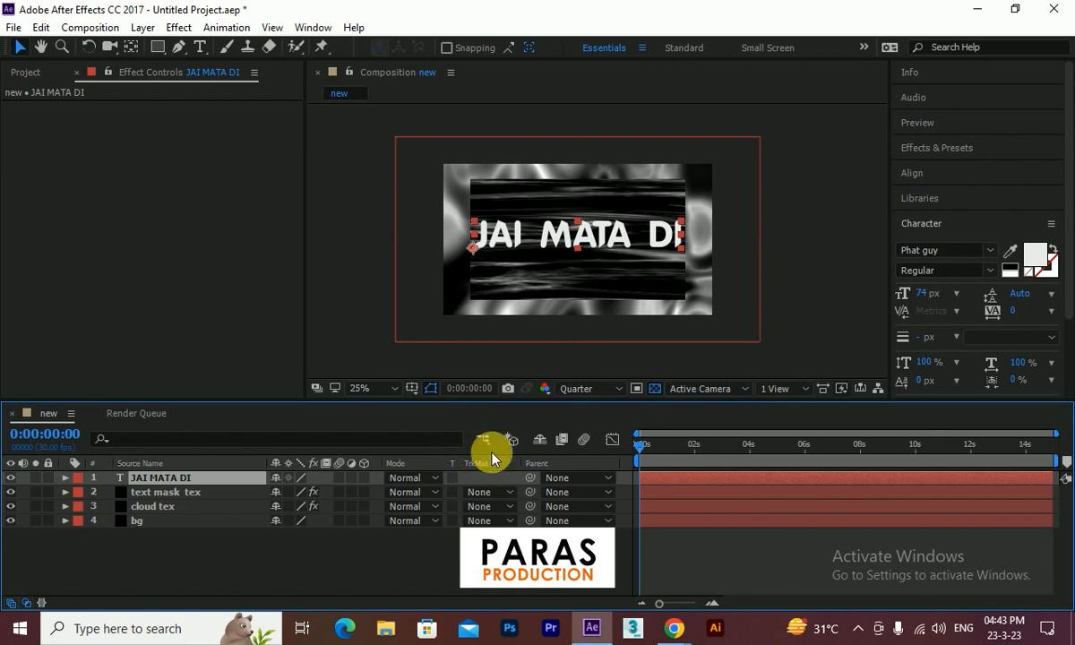
# Step: Set the text mask tex layer's track matte to Alpha Matte using the JAI MATA DI text
pyautogui.click(170, 492)
pyautogui.click(177, 480)
pyautogui.click(172, 498)
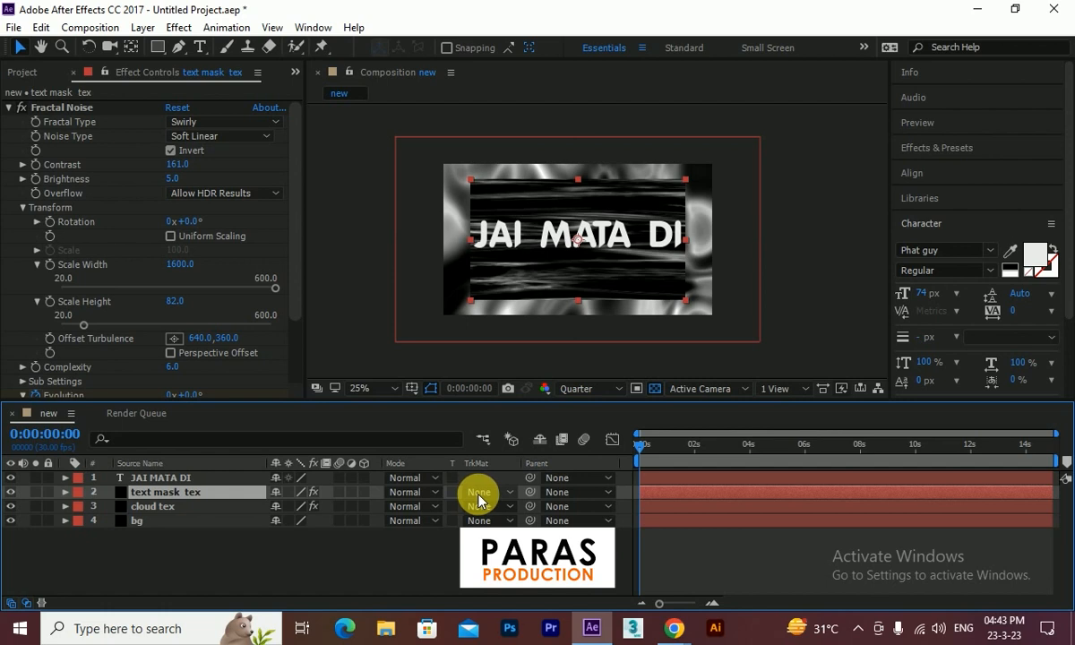
pyautogui.click(507, 499)
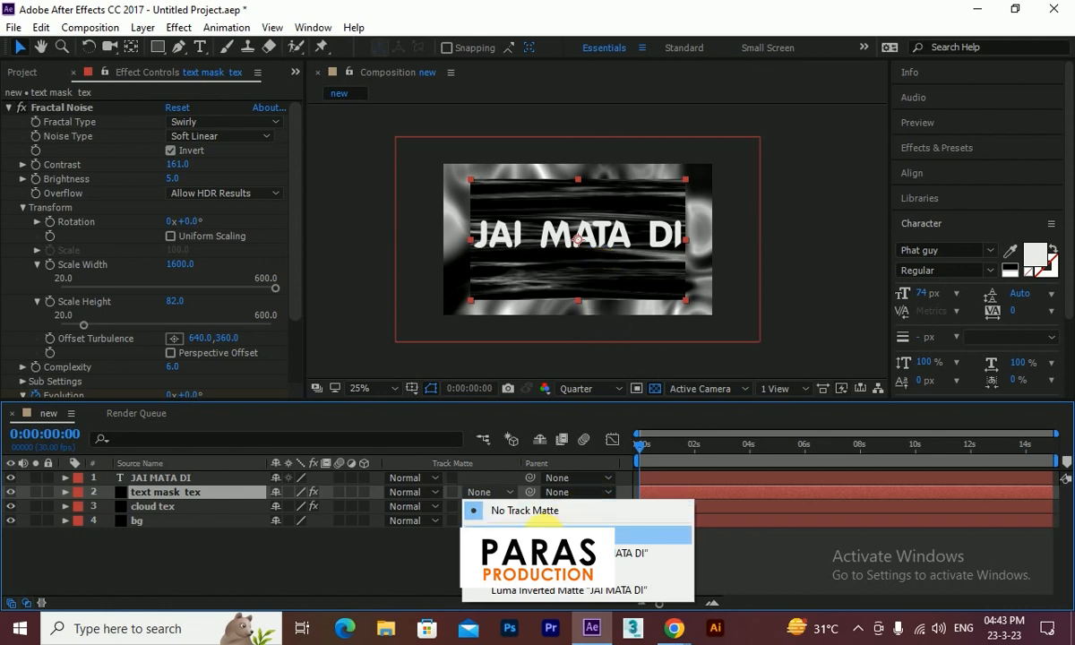
pyautogui.click(537, 534)
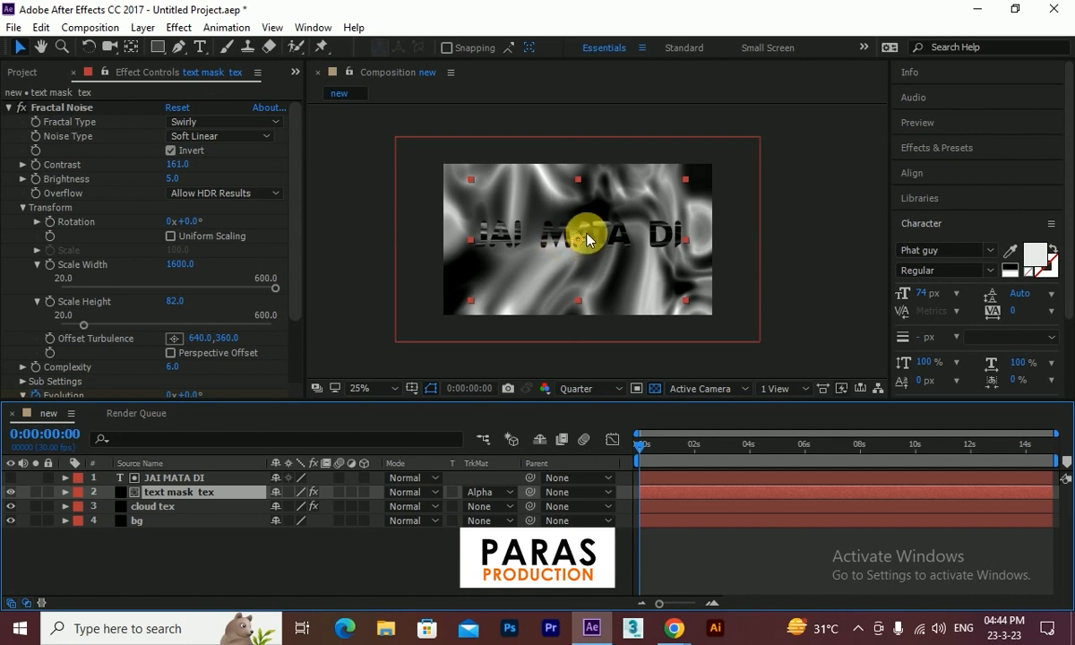
# Step: Switch the text mask tex layer's track matte to Alpha Inverted Matte of the JAI MATA DI text
pyautogui.click(481, 492)
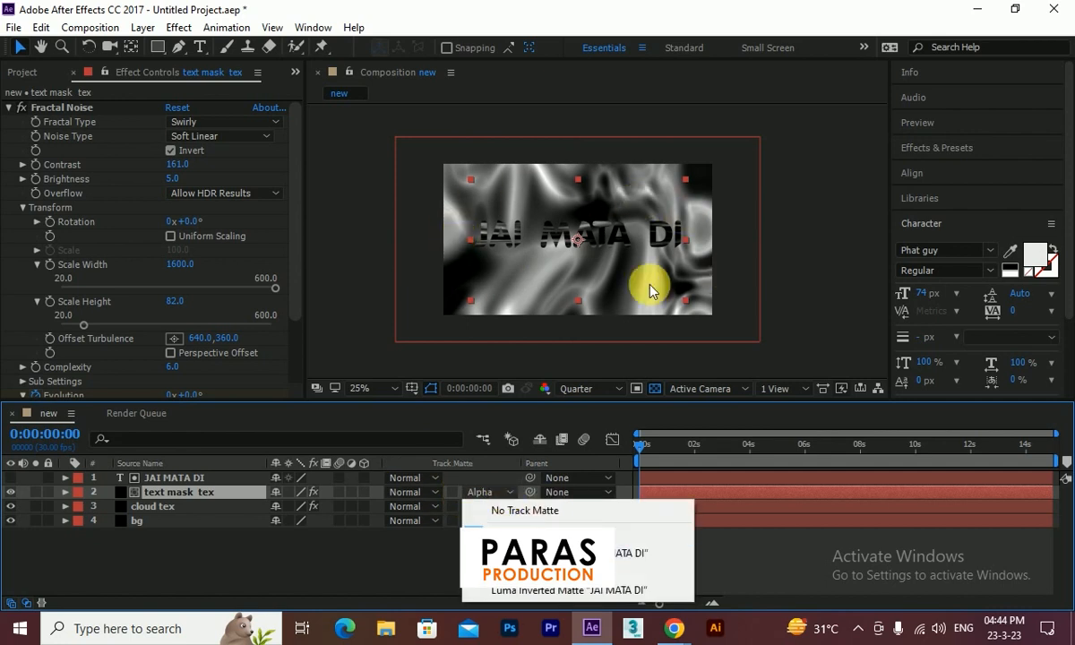
pyautogui.click(574, 553)
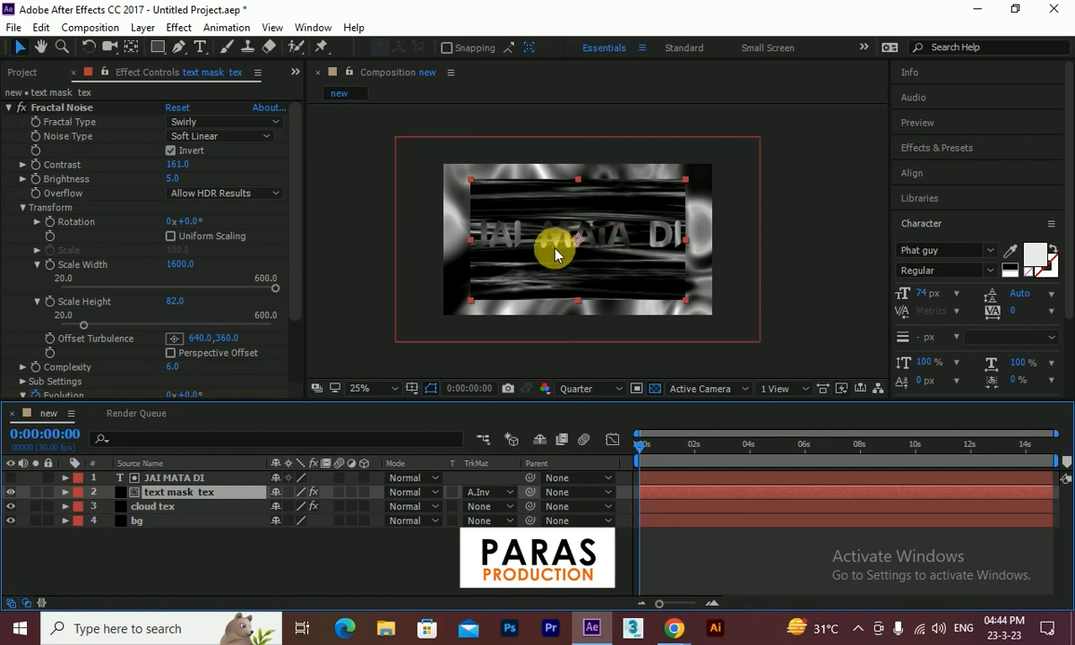
pyautogui.scroll(2, 557, 242)
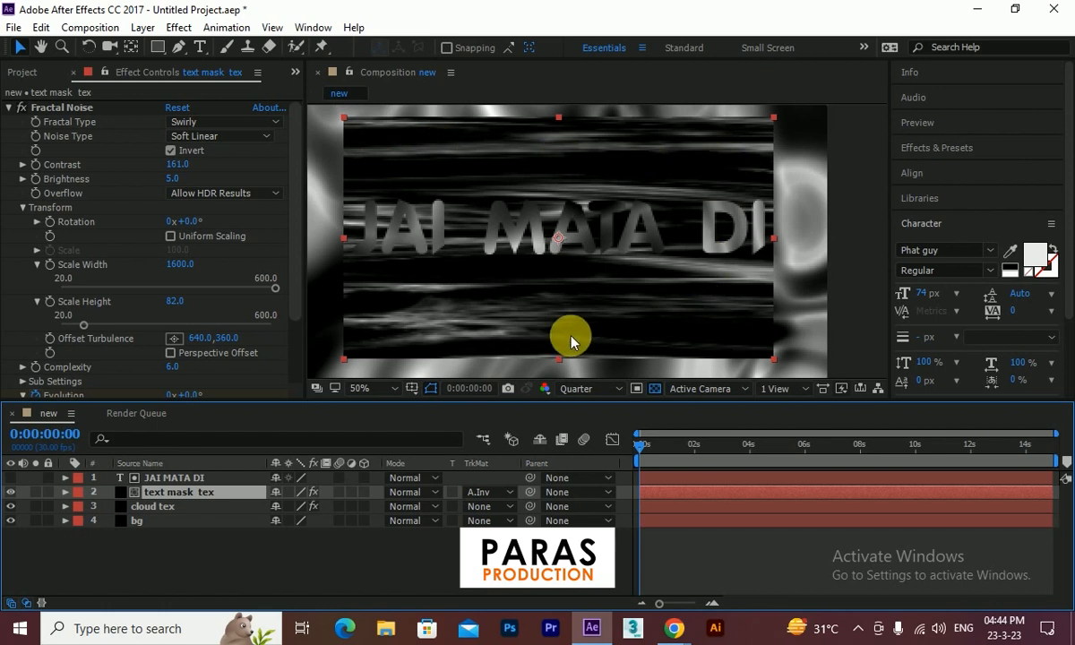
# Step: Set the text mask tex layer's track matte to Alpha Matte and preview the animation
pyautogui.click(482, 492)
pyautogui.click(511, 530)
pyautogui.scroll(-2, 685, 293)
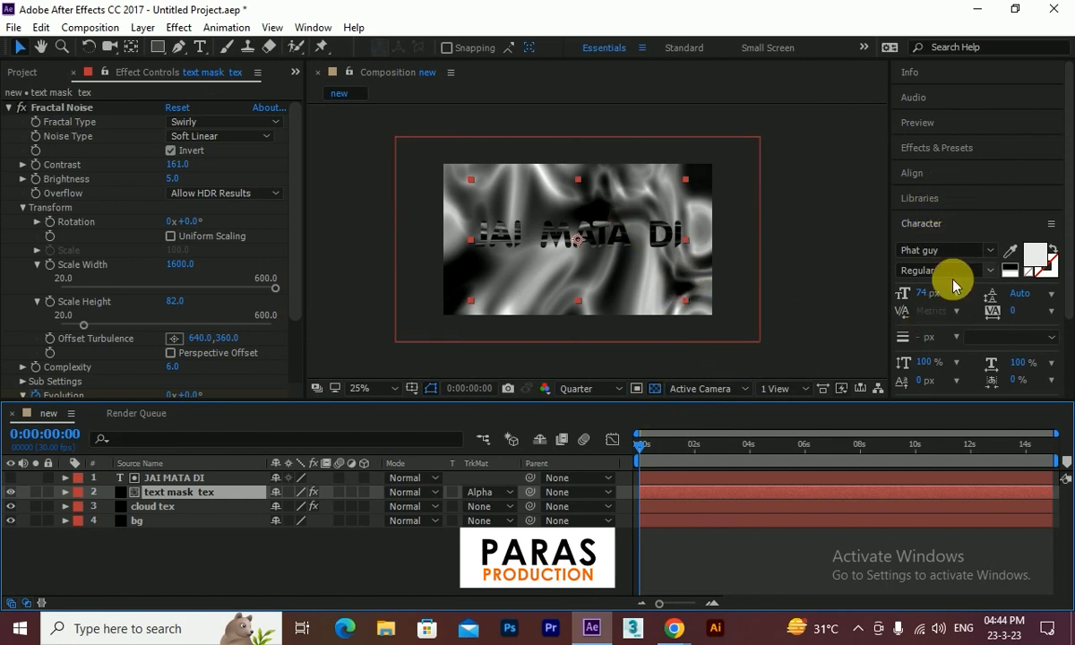
pyautogui.click(927, 130)
pyautogui.click(975, 146)
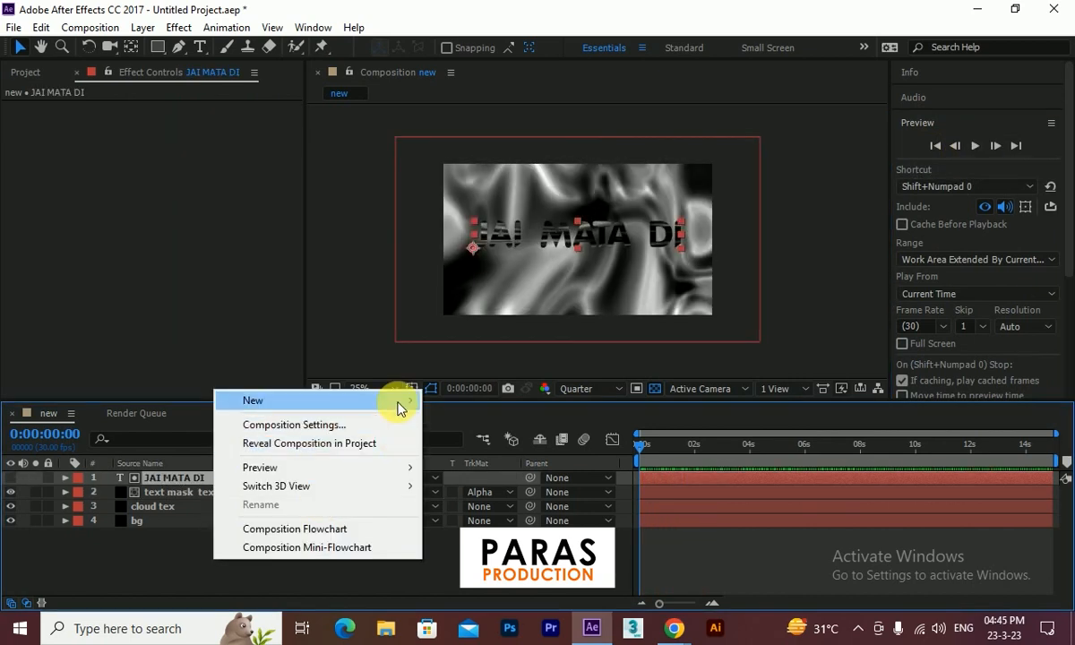
# Step: Add an adjustment layer above all other layers and apply the Colorama effect to it
pyautogui.moveTo(398, 403)
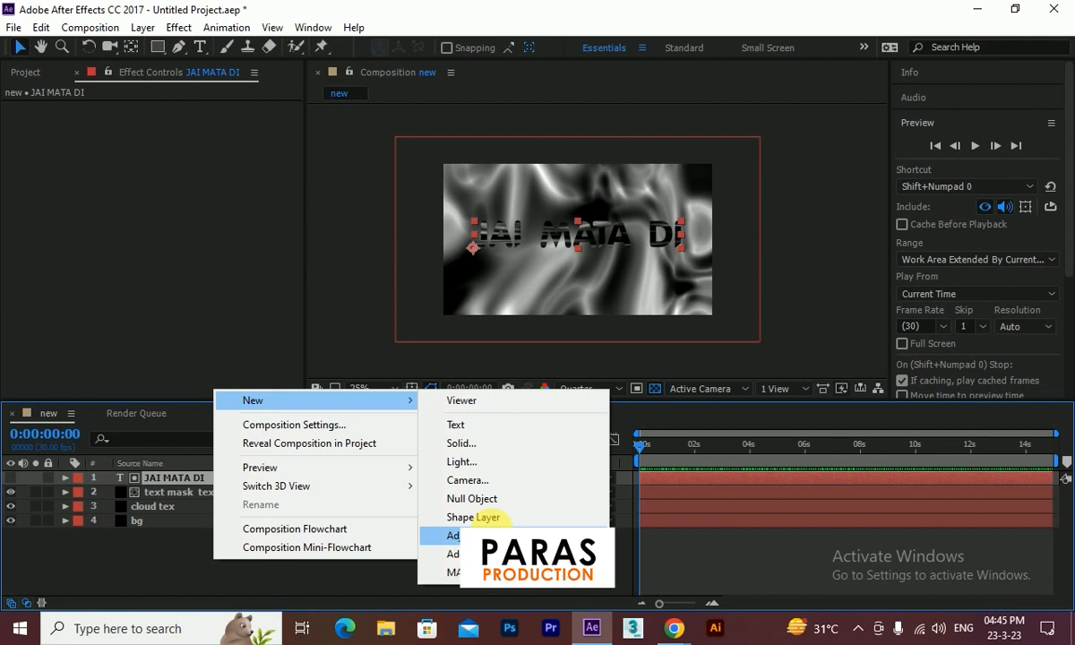
pyautogui.click(489, 533)
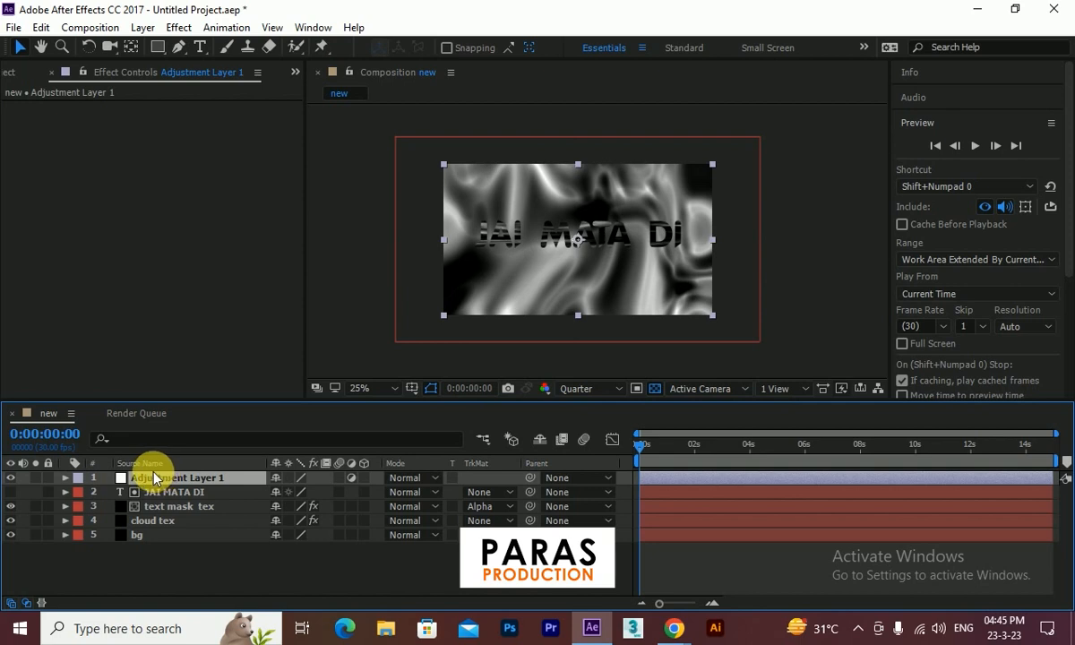
pyautogui.click(176, 26)
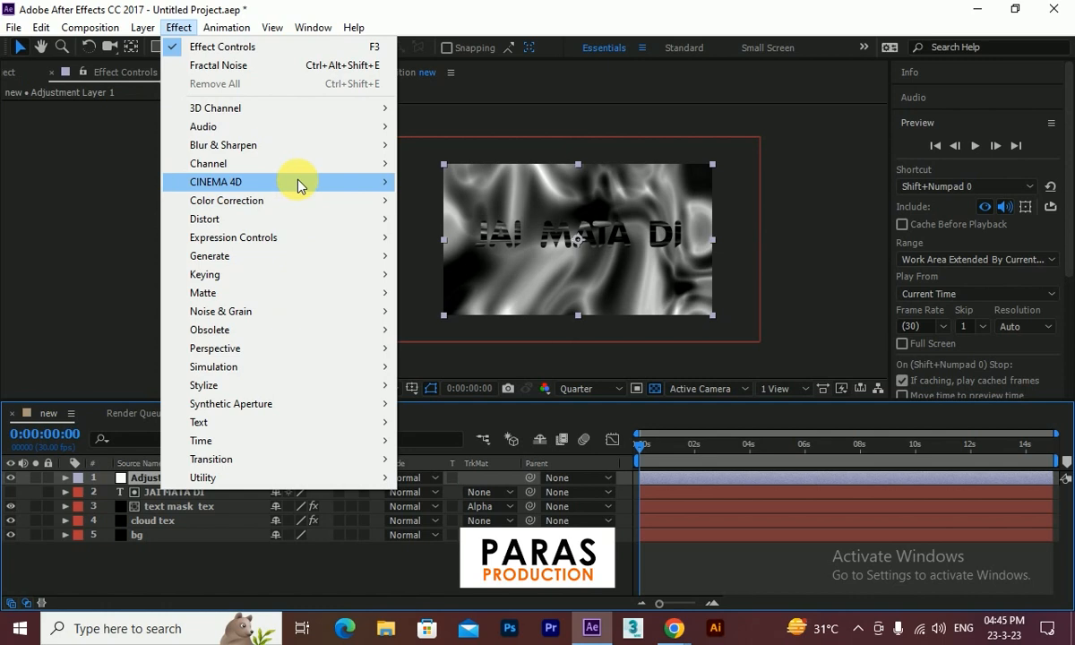
pyautogui.moveTo(371, 203)
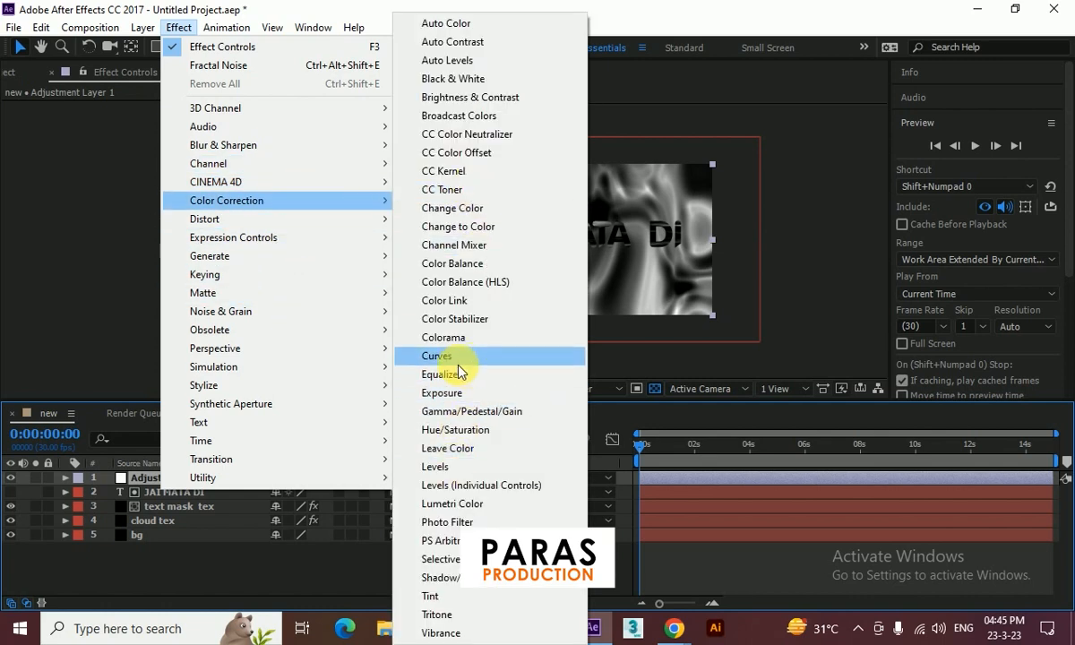
pyautogui.click(439, 339)
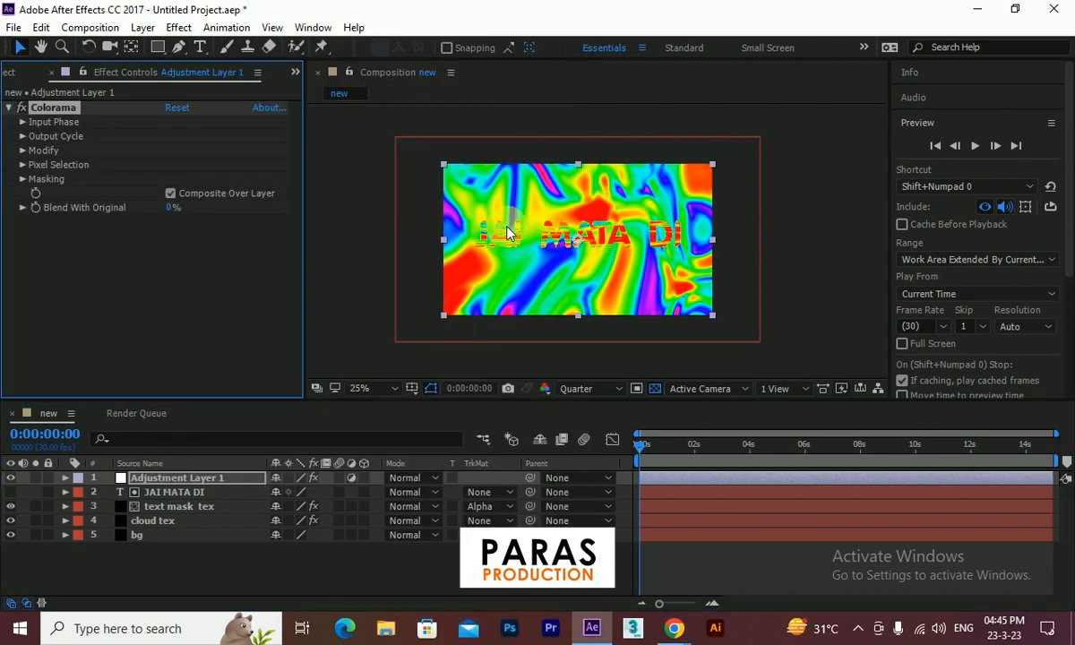
# Step: Preview the Colorama-coloured animation and stop the playback
pyautogui.scroll(2, 520, 215)
pyautogui.scroll(-2, 521, 213)
pyautogui.click(975, 146)
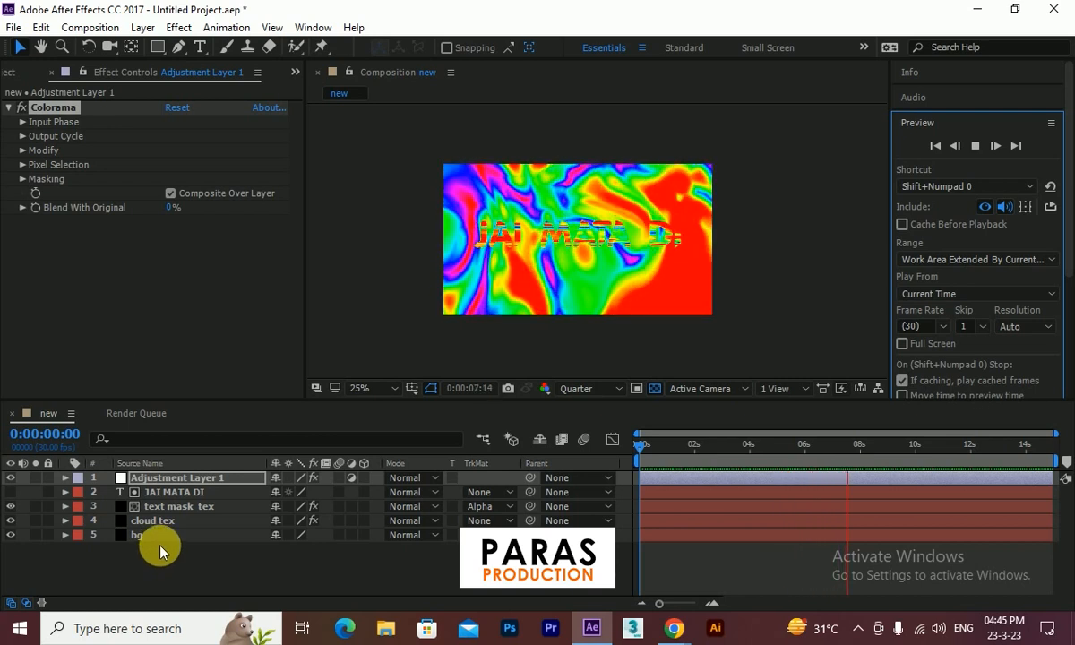
pyautogui.press('space')
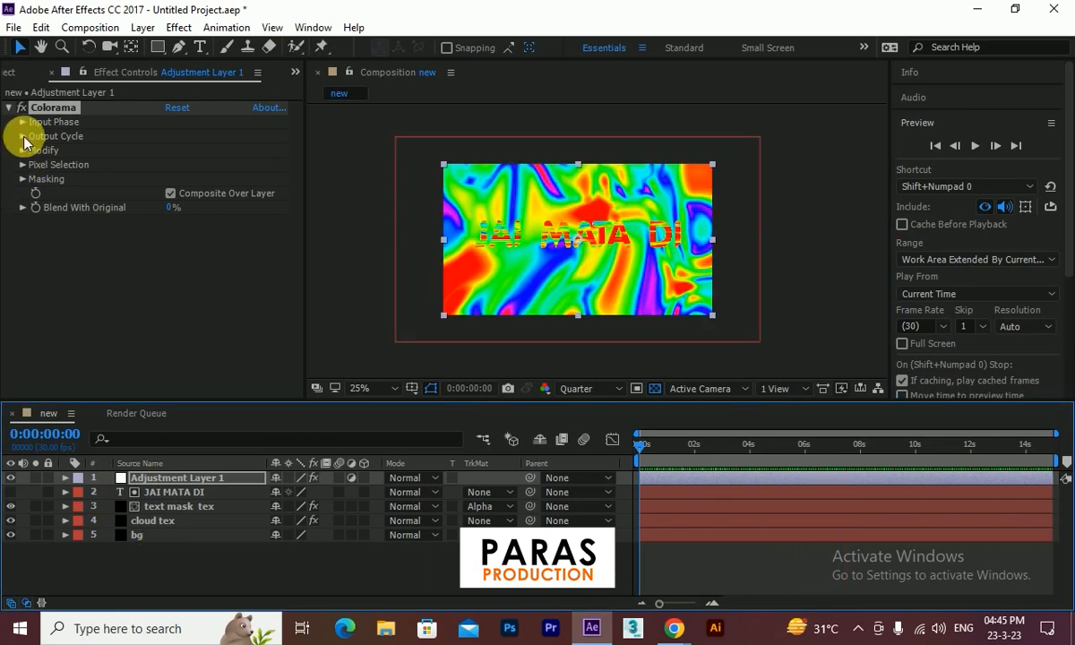
# Step: Recolour the yellow stop of Colorama's output cycle to pink, RGB 243, 12, 133
pyautogui.click(23, 139)
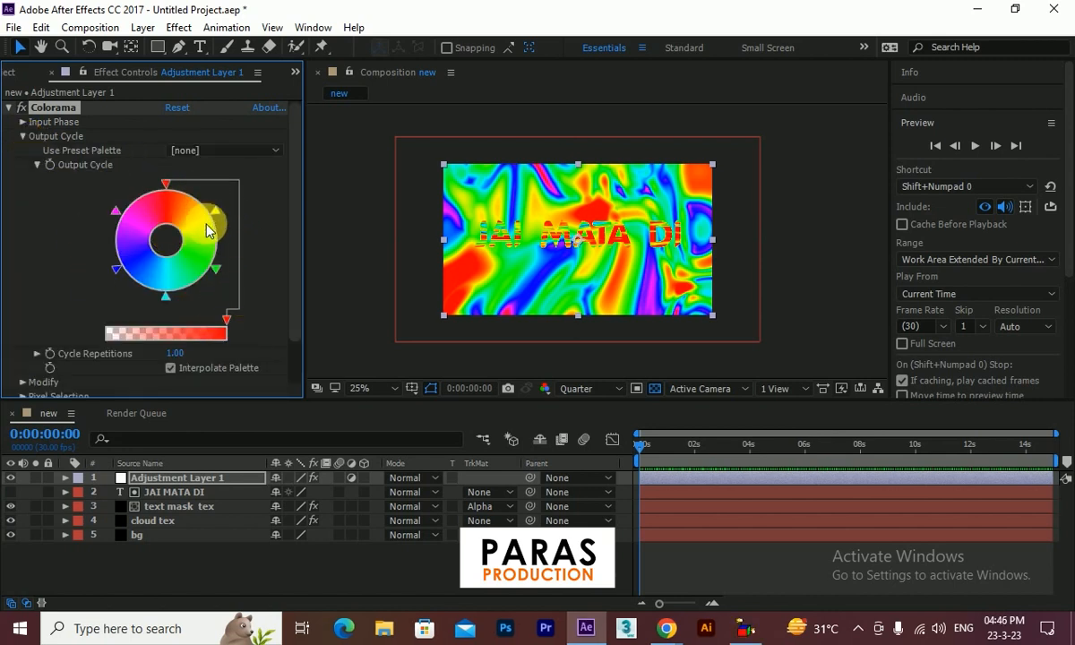
pyautogui.moveTo(216, 218)
pyautogui.mouseDown()
pyautogui.moveTo(211, 316)
pyautogui.moveTo(213, 222)
pyautogui.mouseUp()
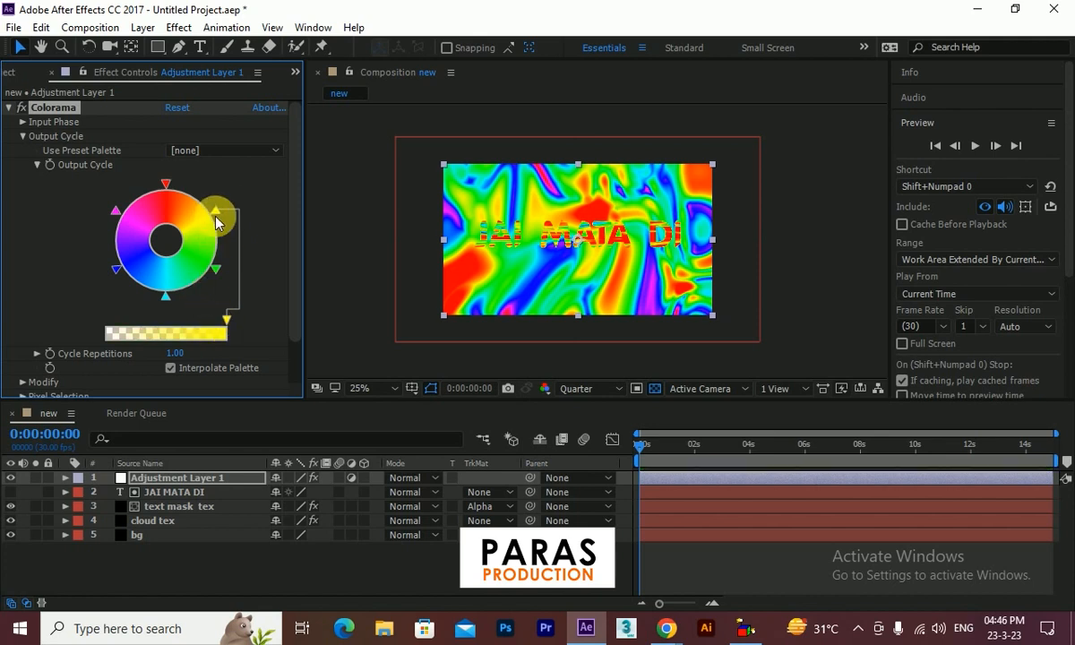
pyautogui.doubleClick(216, 218)
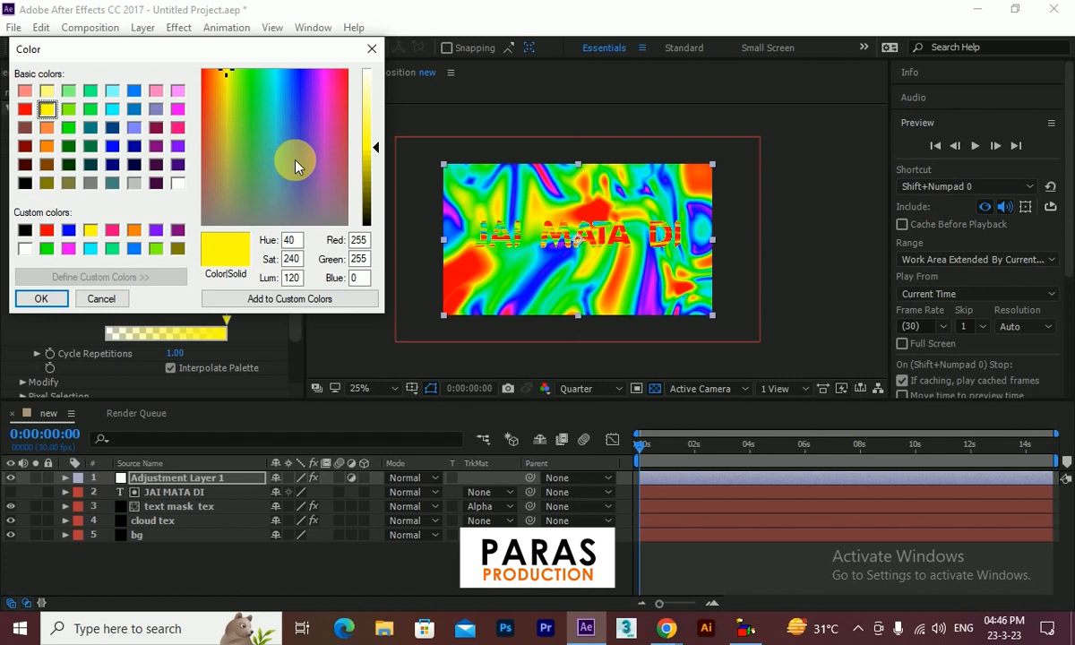
pyautogui.click(321, 119)
pyautogui.click(335, 89)
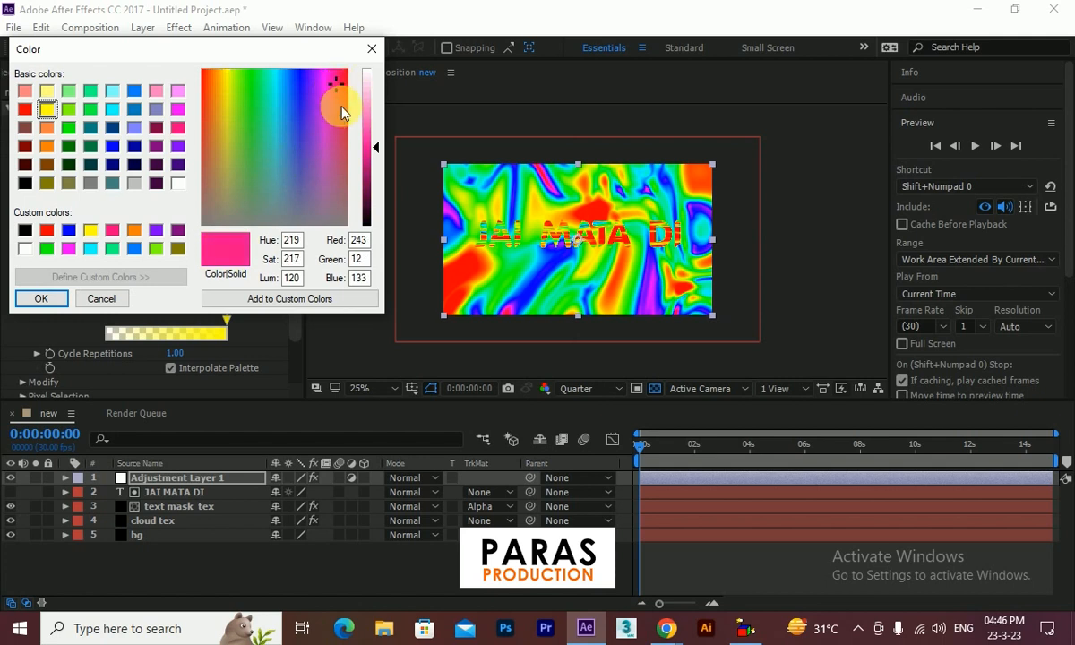
pyautogui.click(60, 297)
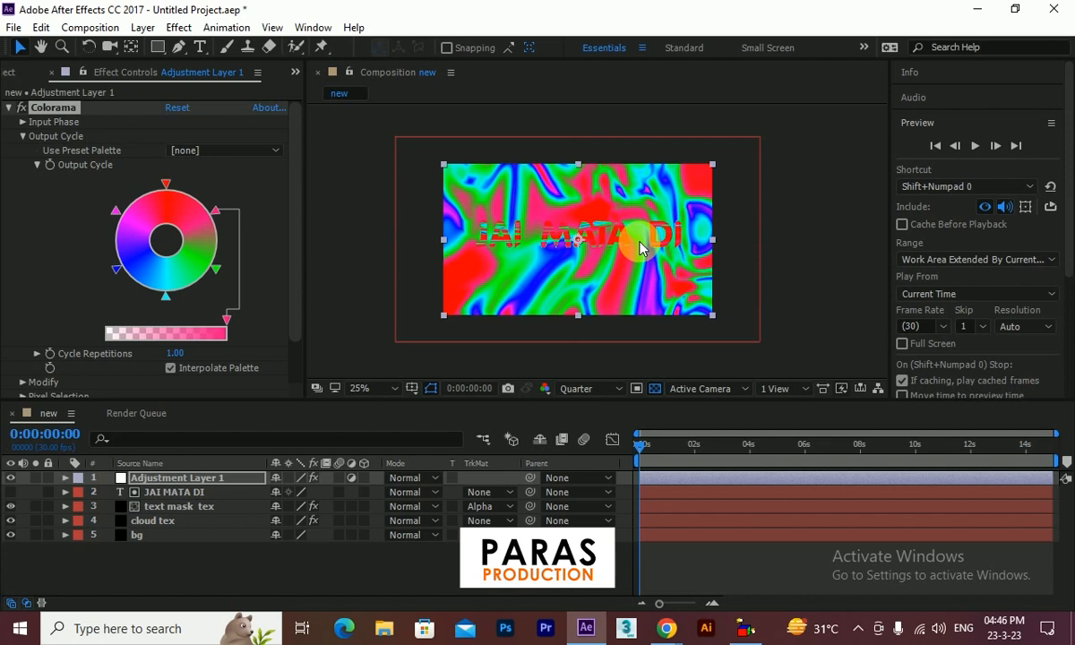
# Step: Apply the Fire preset palette to Colorama's output cycle and preview the animation
pyautogui.click(218, 152)
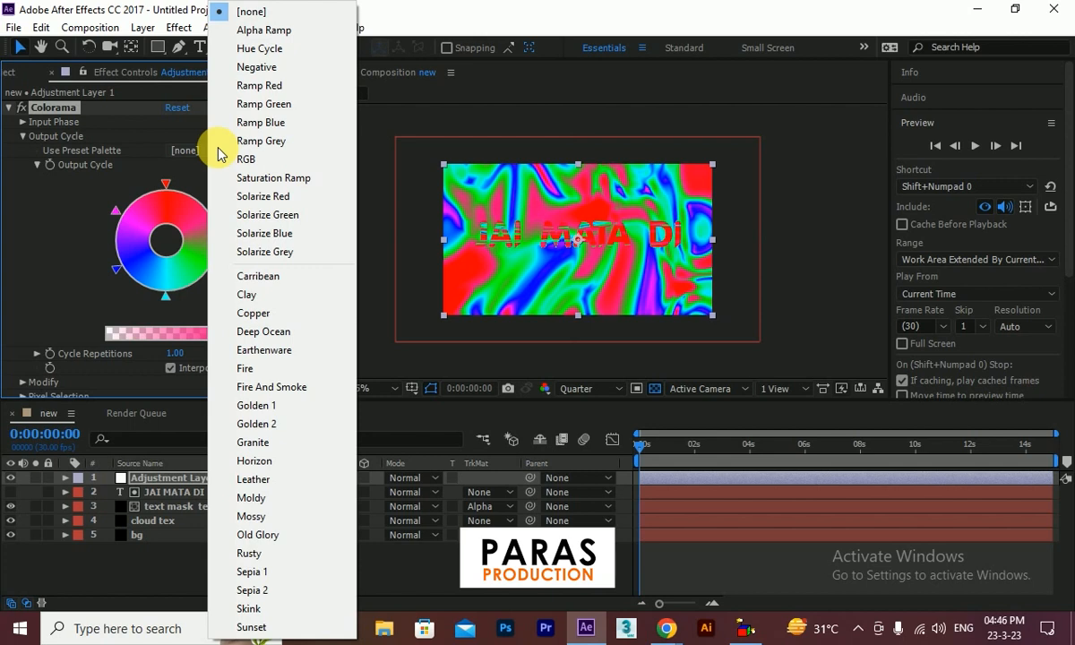
pyautogui.click(256, 367)
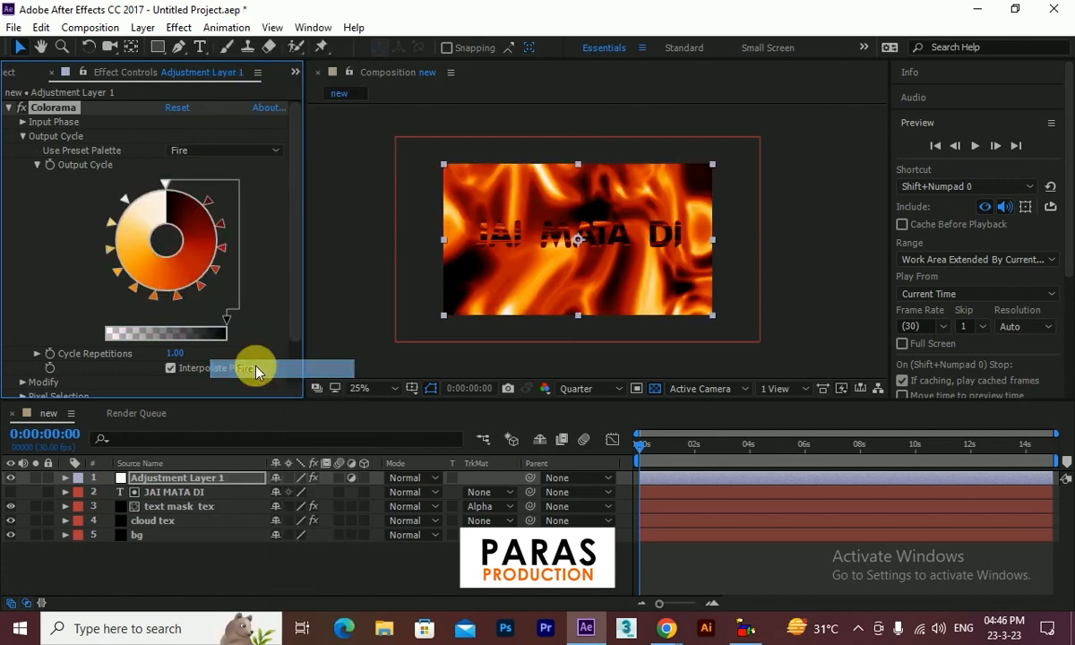
pyautogui.click(975, 145)
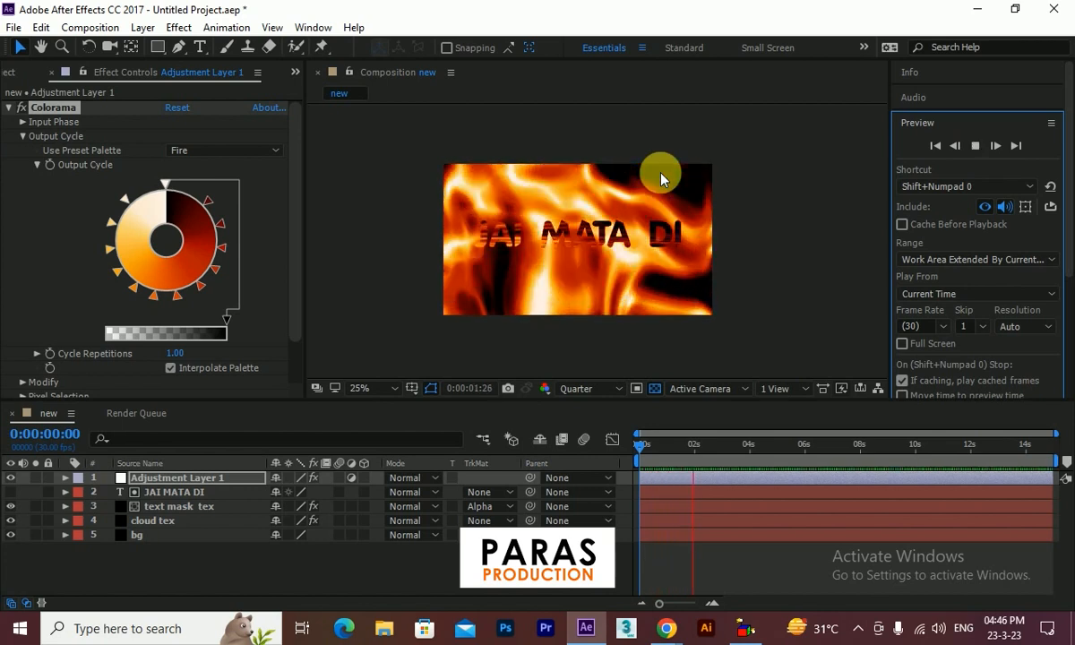
# Step: Add an elliptical mask to the cloud tex layer that fills the layer's full bounds
pyautogui.click(153, 520)
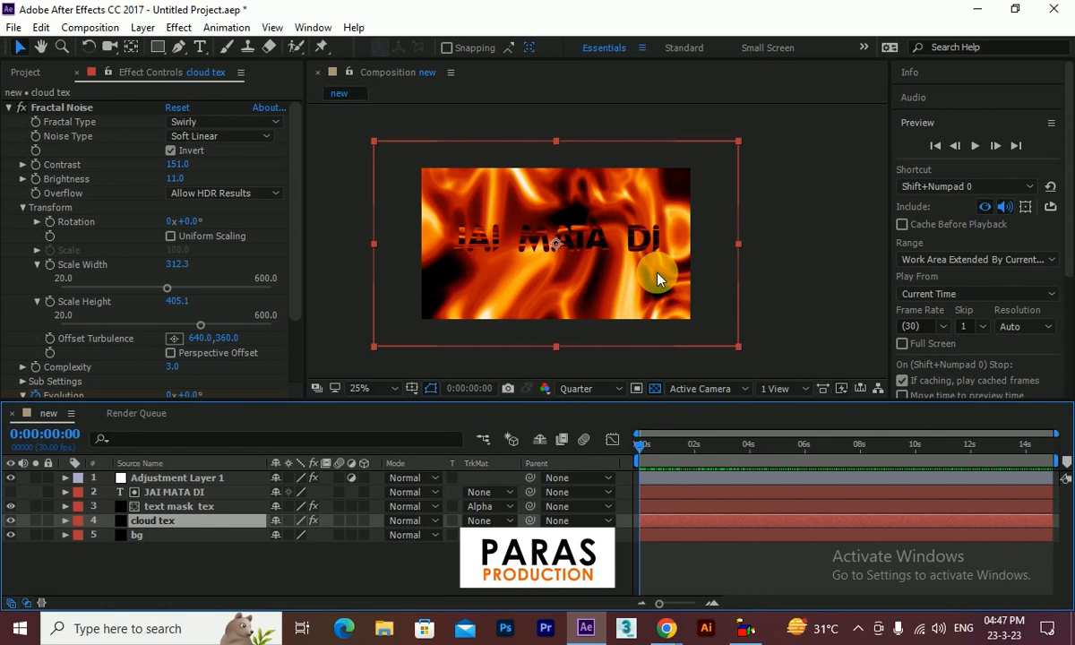
pyautogui.moveTo(152, 47); pyautogui.dragTo(197, 90)
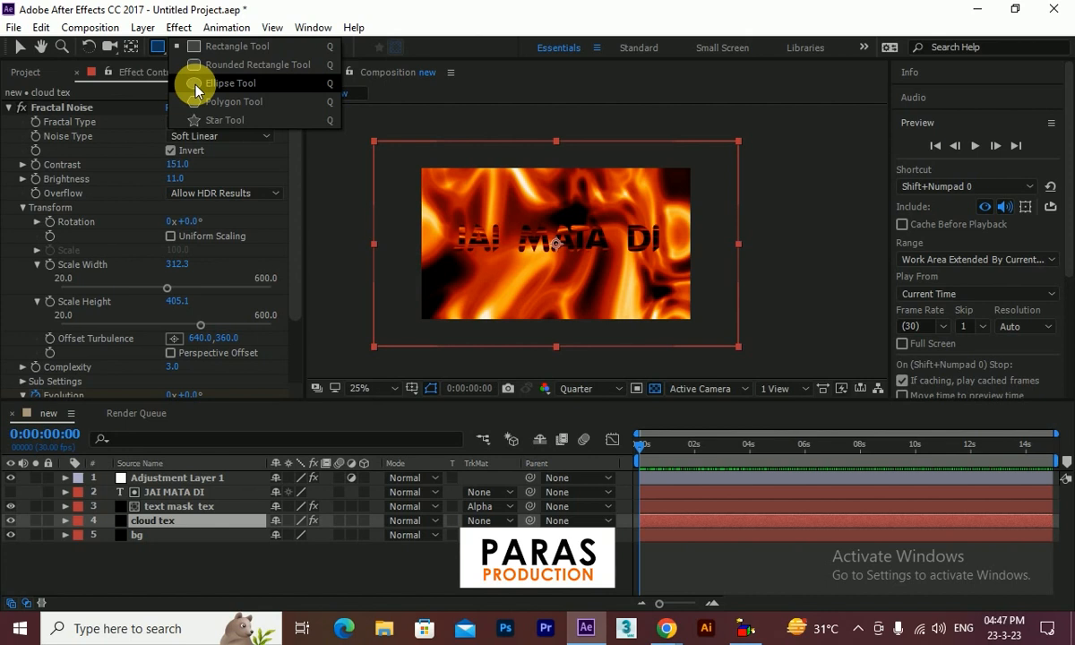
pyautogui.moveTo(196, 90); pyautogui.dragTo(193, 86)
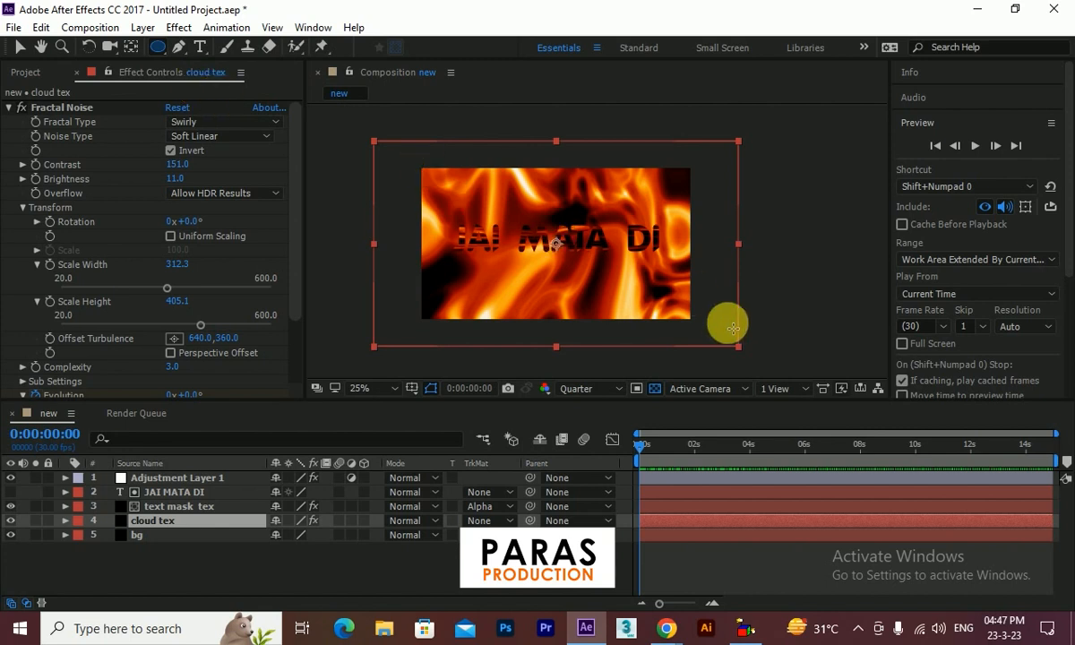
pyautogui.click(165, 507)
pyautogui.click(164, 521)
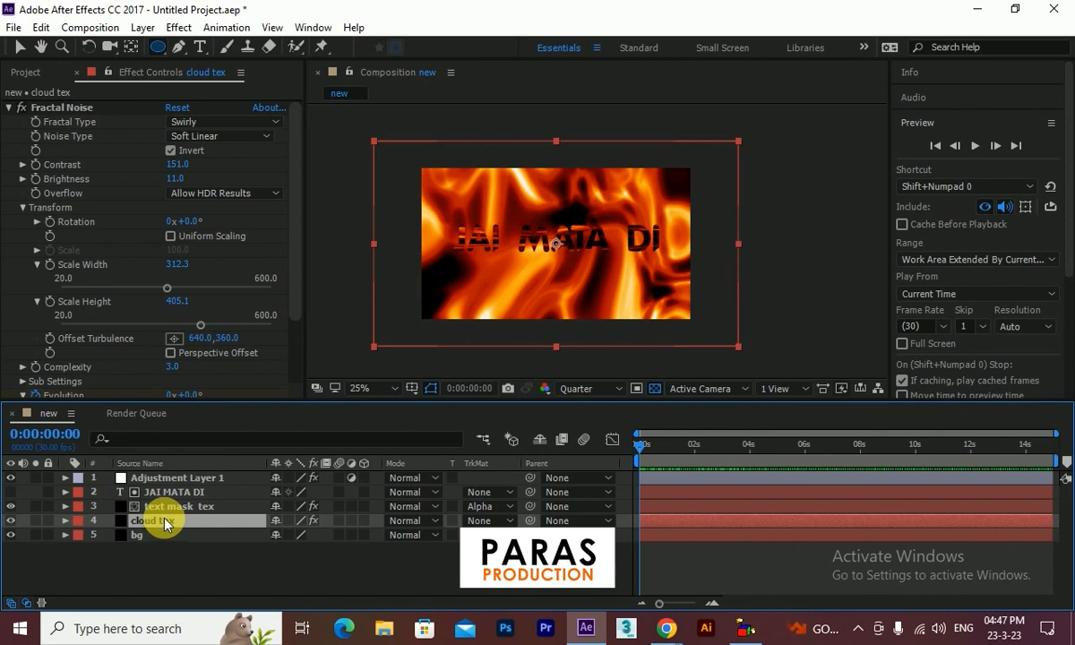
pyautogui.doubleClick(159, 48)
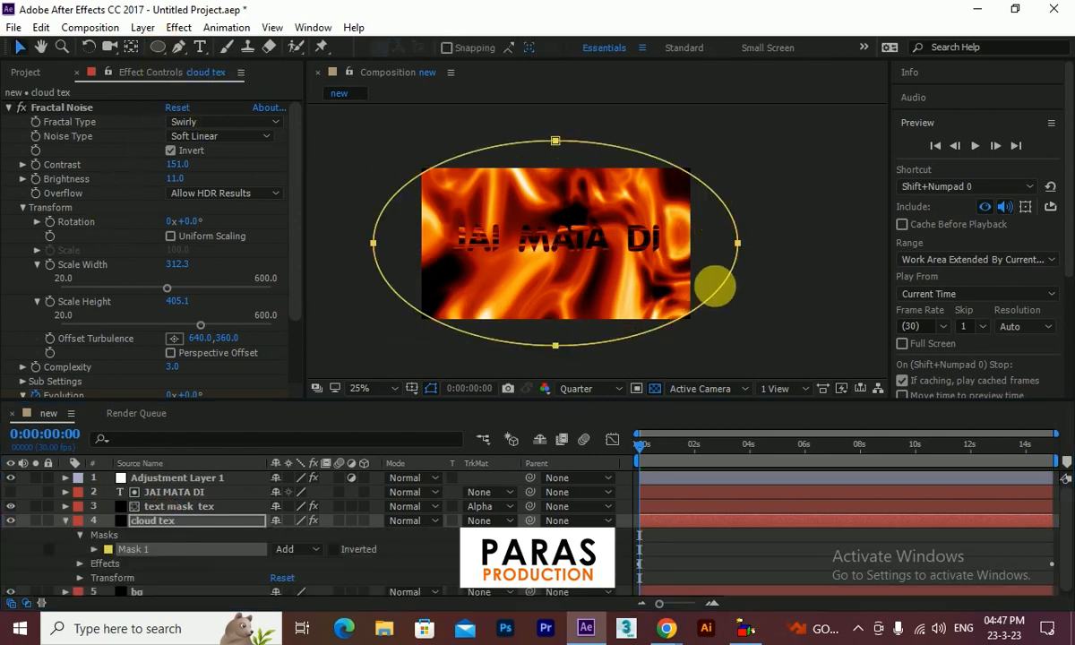
# Step: Set the cloud tex mask's feather to 267 pixels and its expansion to -136 pixels
pyautogui.click(108, 549)
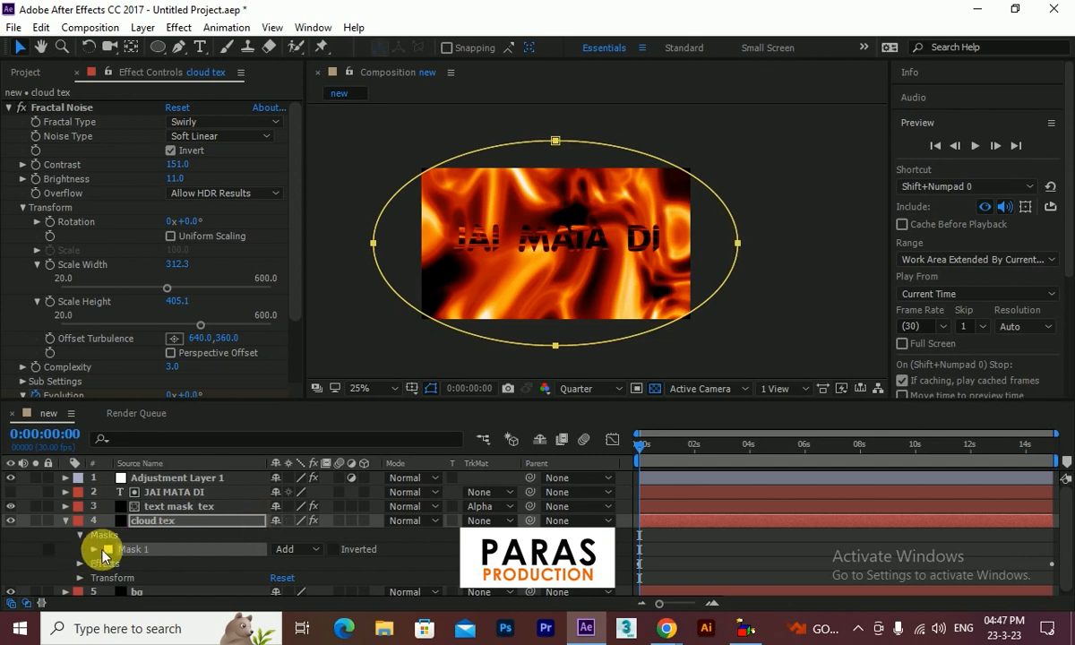
pyautogui.moveTo(291, 517); pyautogui.dragTo(471, 470)
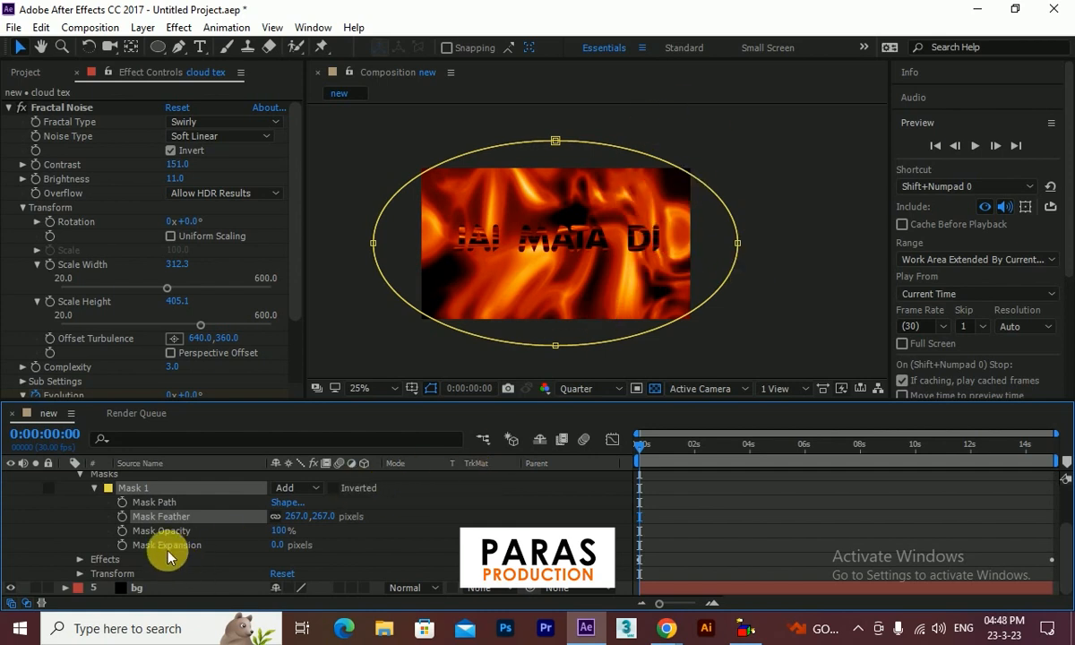
pyautogui.moveTo(280, 544); pyautogui.dragTo(141, 530)
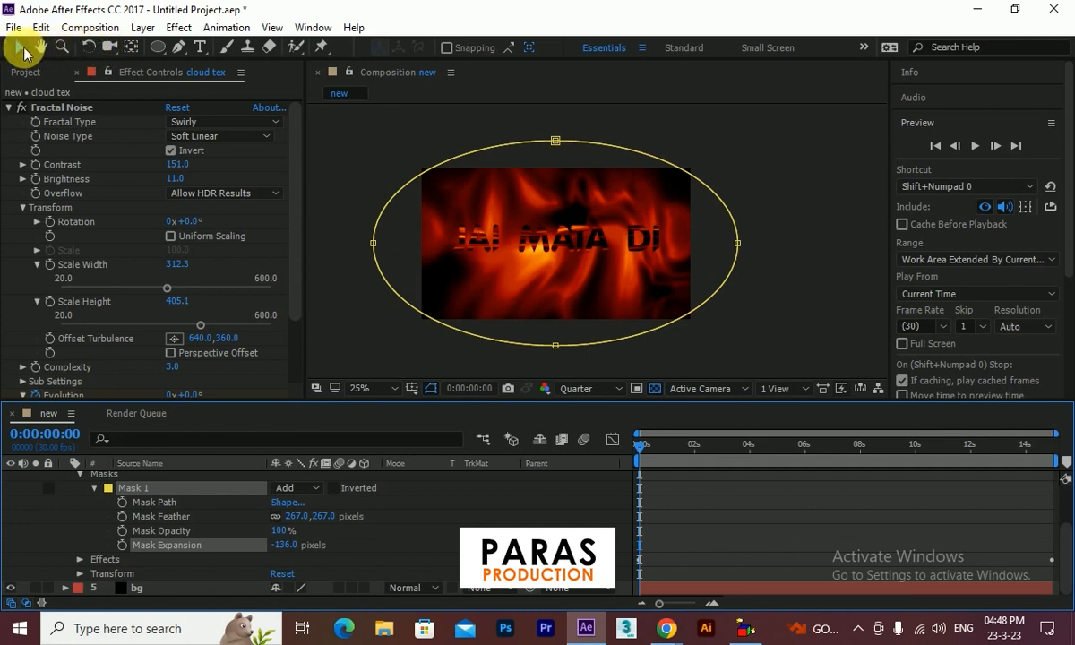
# Step: Scale the cloud tex layer's elliptical mask down slightly about its centre
pyautogui.doubleClick(600, 147)
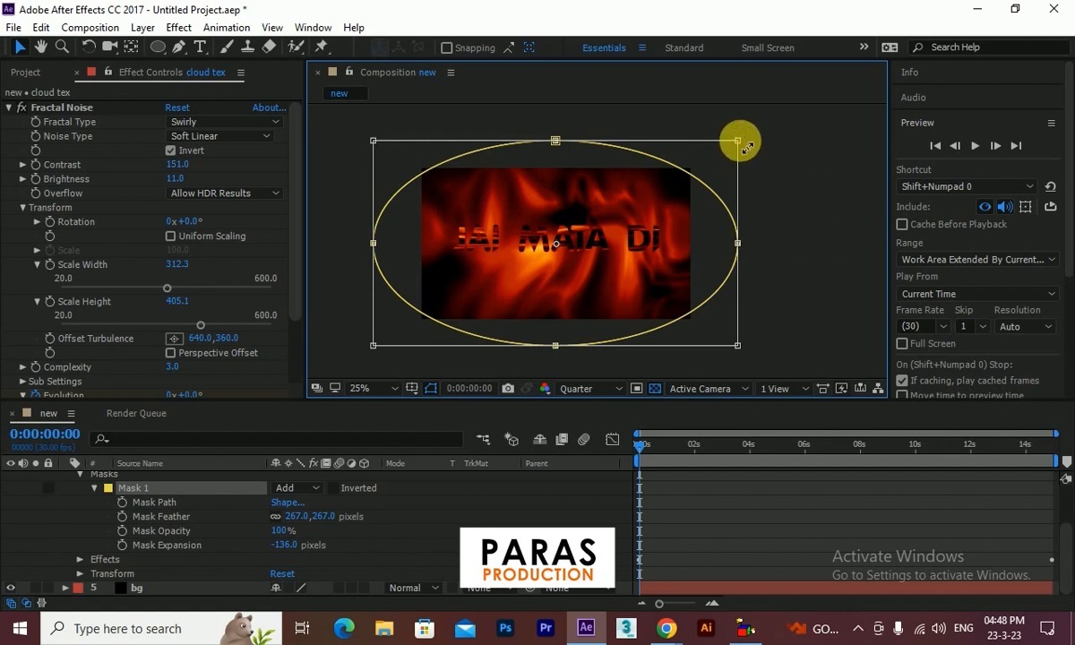
pyautogui.moveTo(725, 150); pyautogui.dragTo(763, 153)
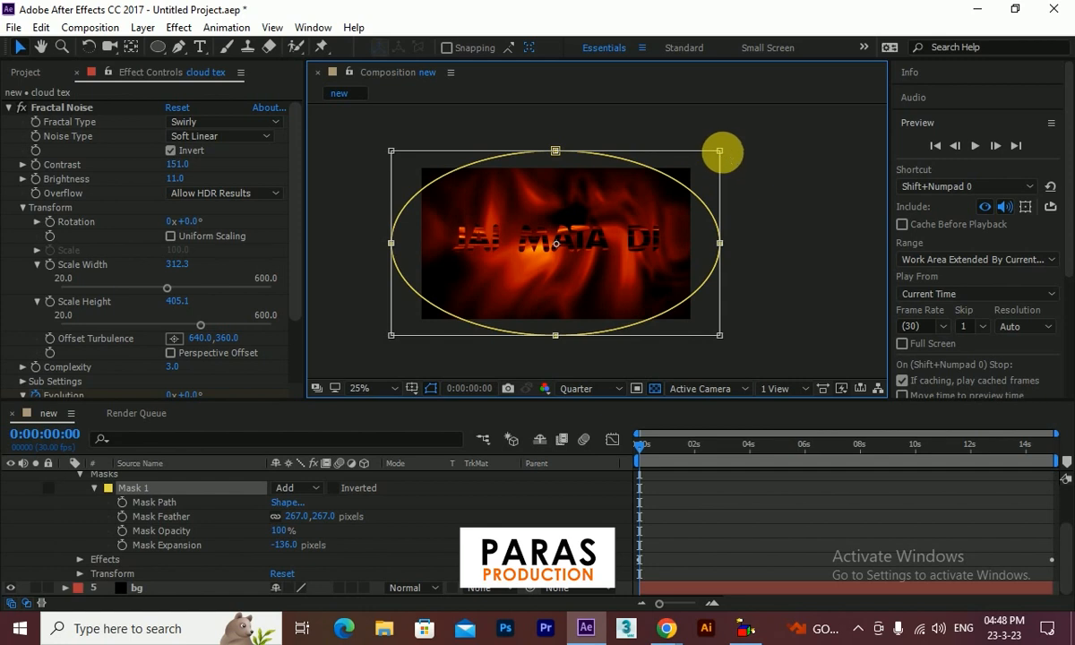
pyautogui.moveTo(719, 153); pyautogui.dragTo(716, 163)
pyautogui.moveTo(714, 164)
pyautogui.mouseDown()
pyautogui.moveTo(767, 140)
pyautogui.moveTo(732, 151)
pyautogui.mouseUp()
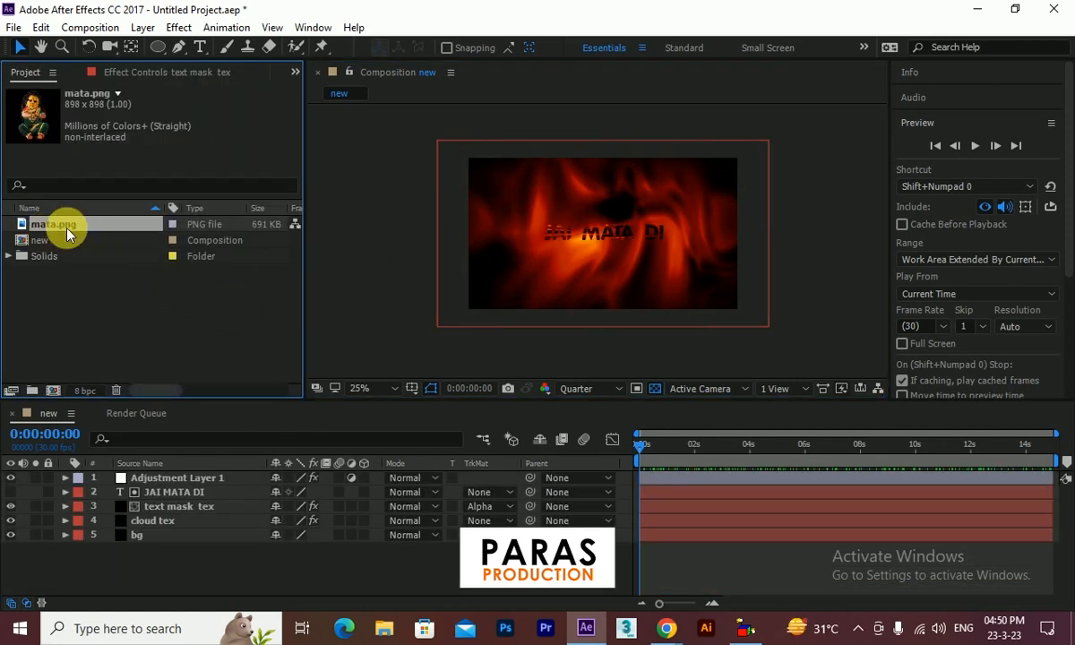
# Step: Add mata.png as the uppermost layer, shrink it to about 53%, and place it left of the text at about 220, 360
pyautogui.moveTo(81, 229); pyautogui.dragTo(91, 475)
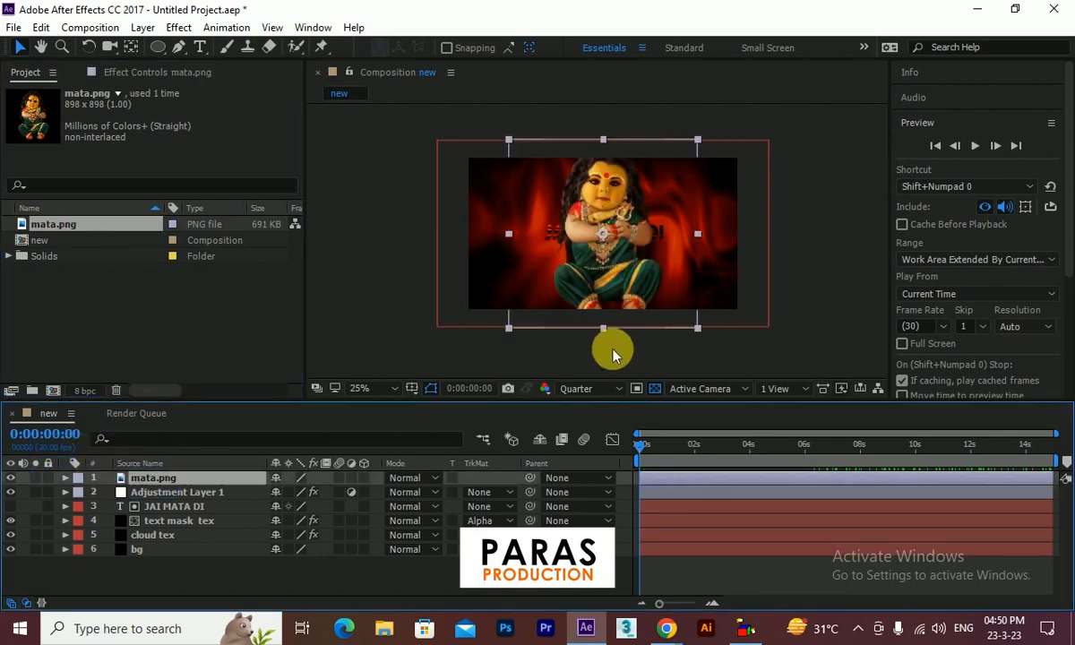
pyautogui.click(697, 328)
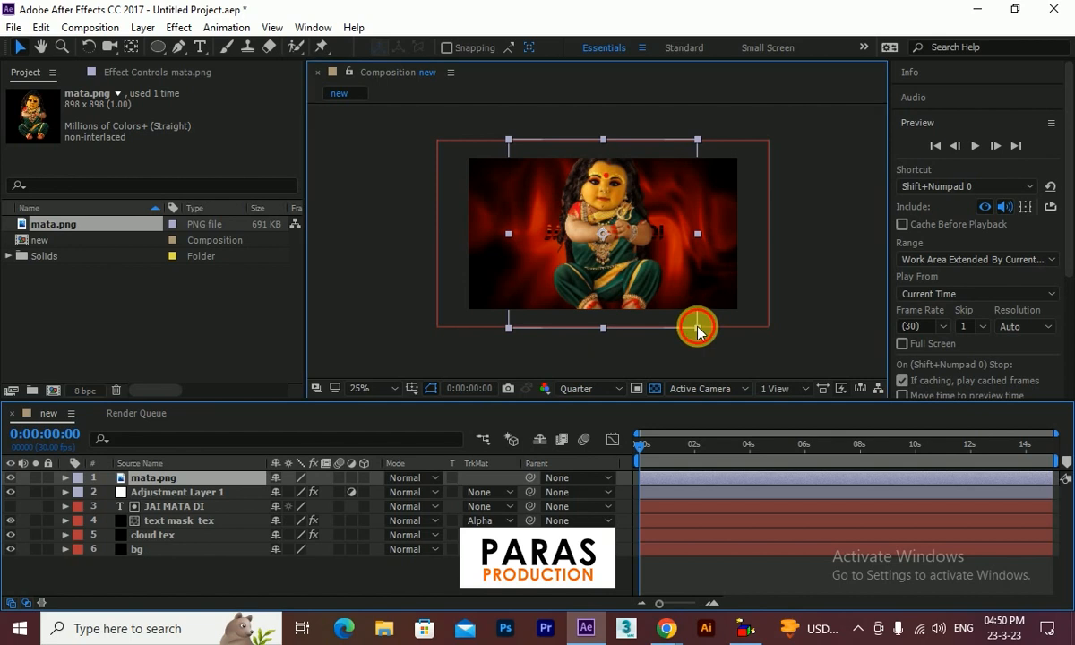
pyautogui.moveTo(697, 329); pyautogui.dragTo(653, 300)
pyautogui.moveTo(606, 252); pyautogui.dragTo(538, 258)
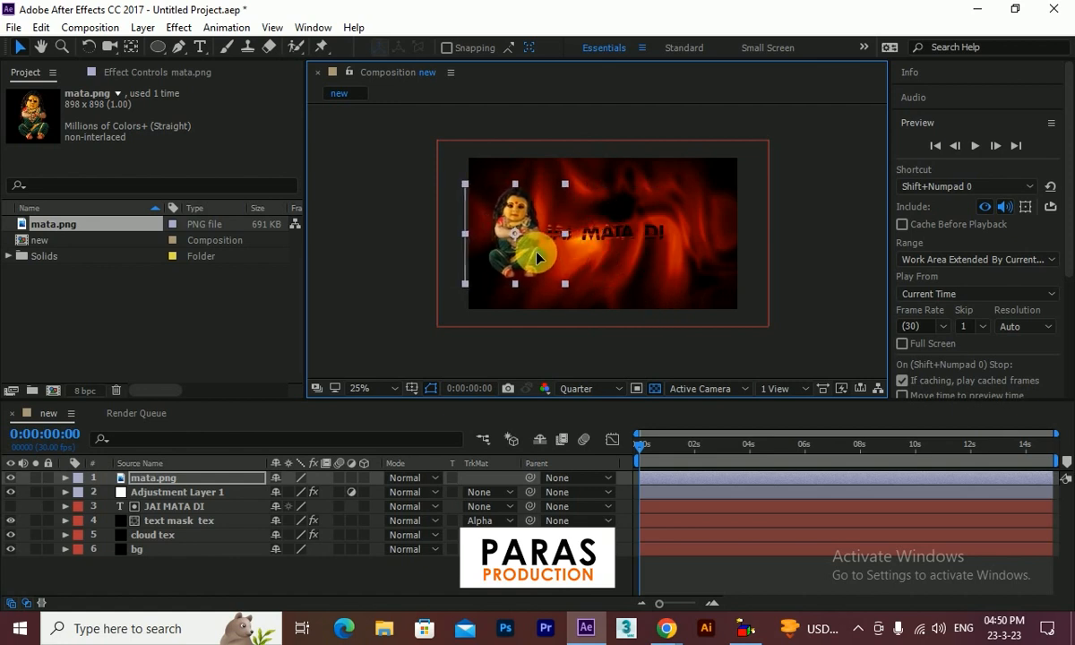
pyautogui.scroll(2, 536, 257)
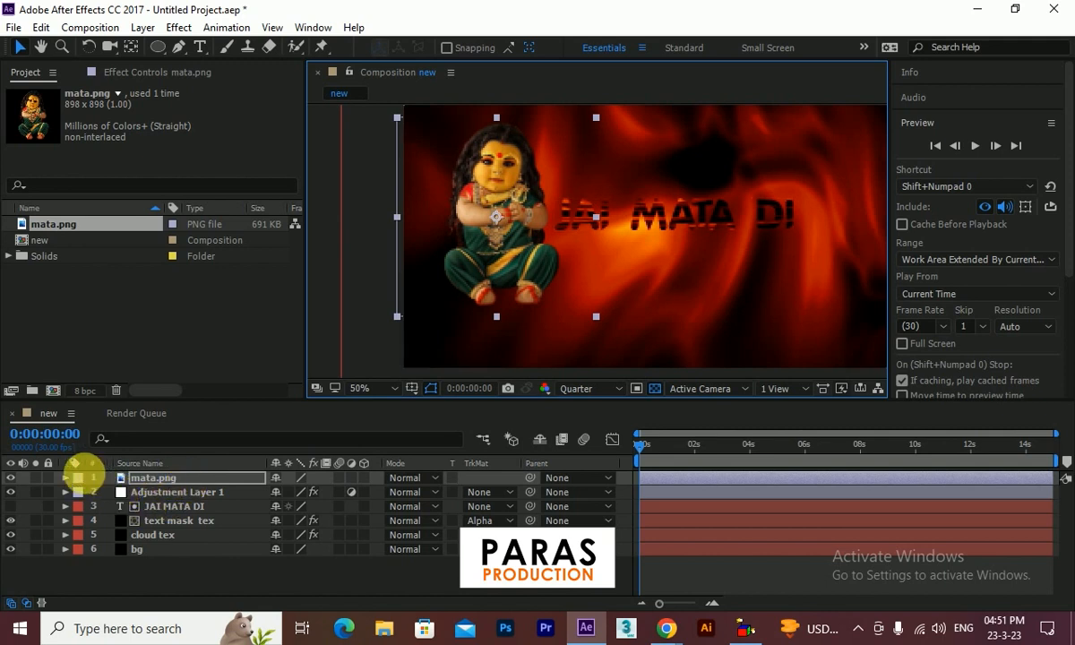
# Step: Check the mata.png layer's transform properties, collapse them, and leave the layer selected
pyautogui.click(65, 477)
pyautogui.click(78, 492)
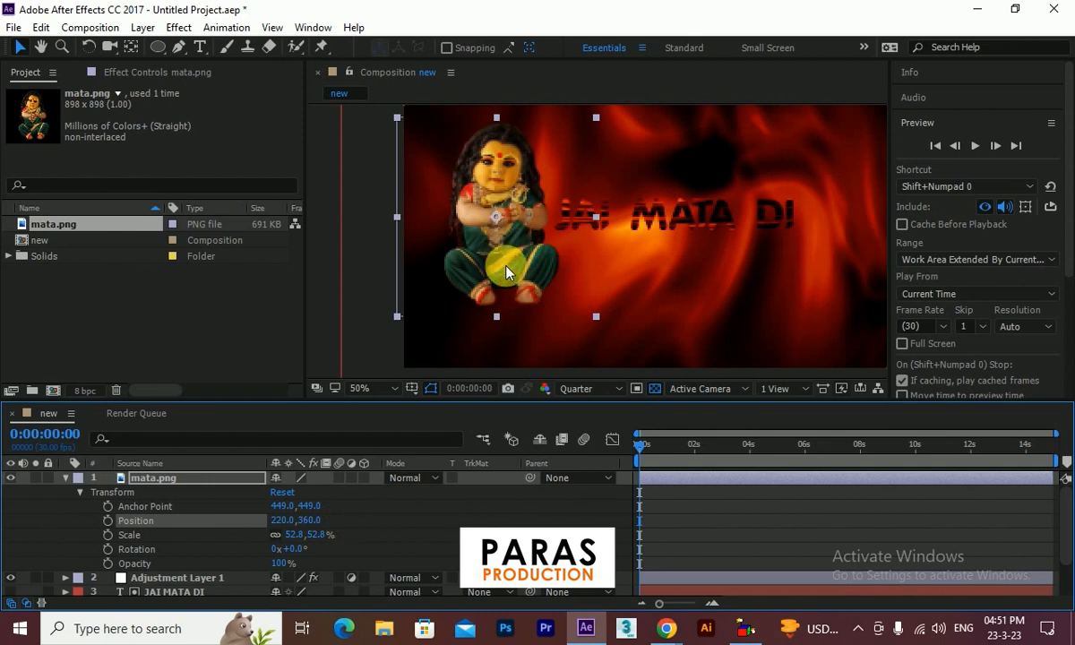
pyautogui.click(64, 478)
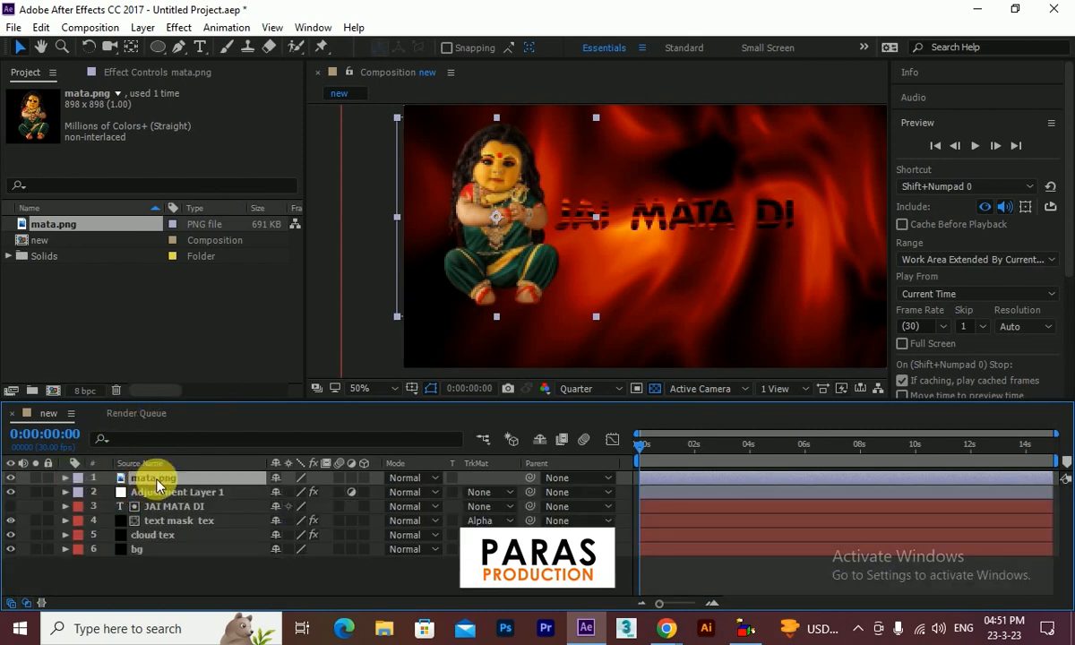
pyautogui.click(152, 490)
pyautogui.click(240, 480)
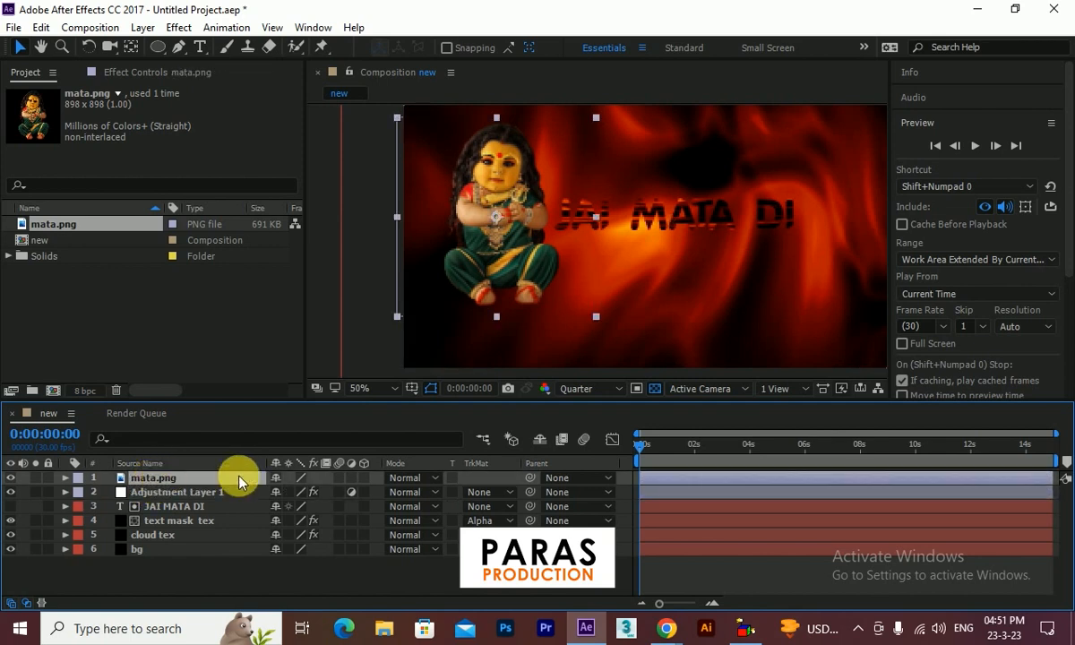
# Step: Make the mata.png layer 3D and expand its transform properties
pyautogui.click(363, 482)
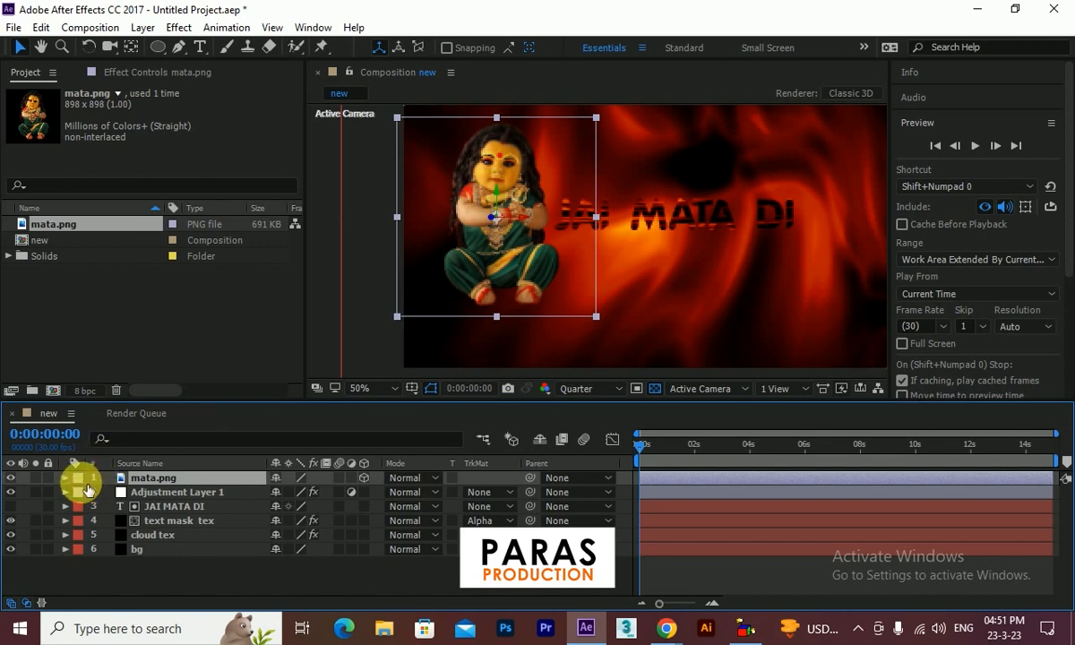
pyautogui.click(68, 481)
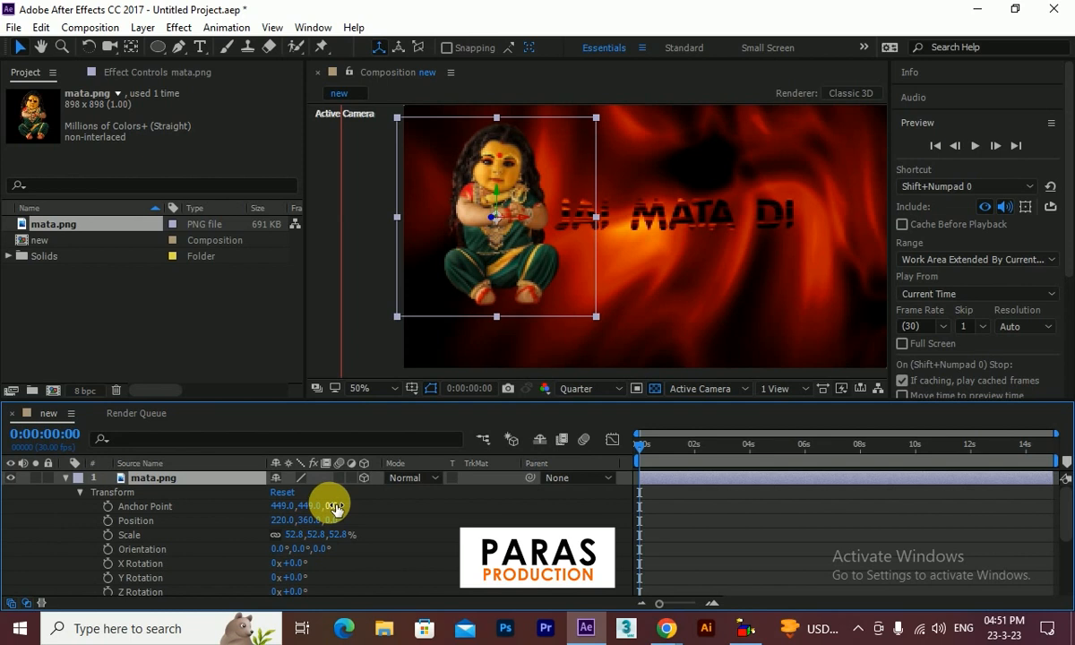
# Step: Try an anchor point depth of 237 and different X and Z rotations on the mata.png layer, undoing each change
pyautogui.moveTo(334, 507); pyautogui.dragTo(533, 509)
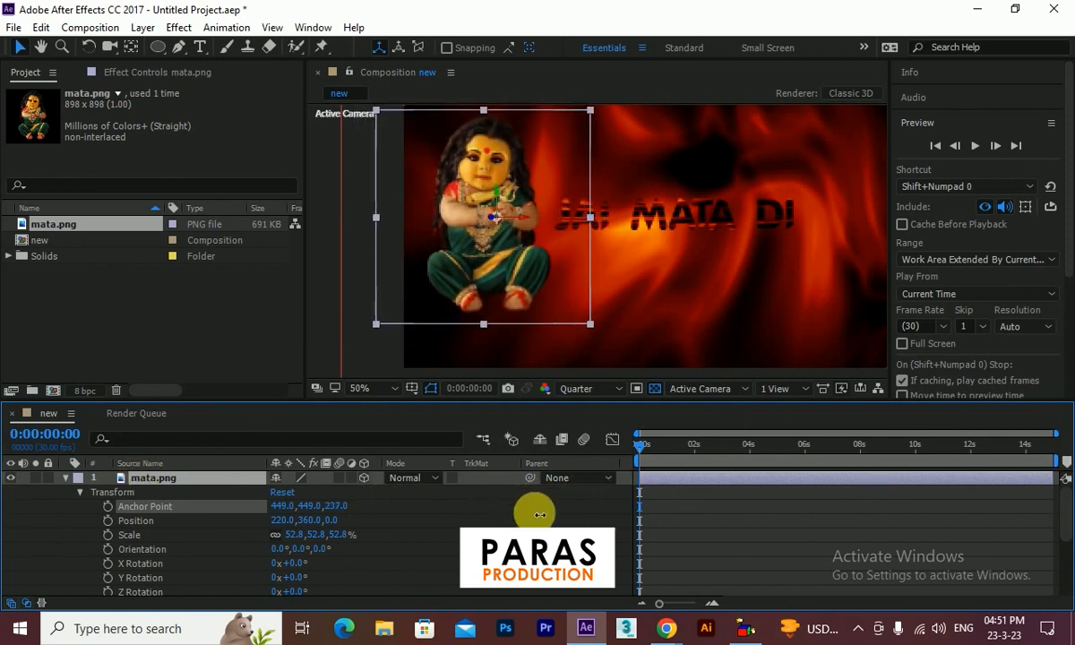
pyautogui.hotkey('ctrl', 'z')
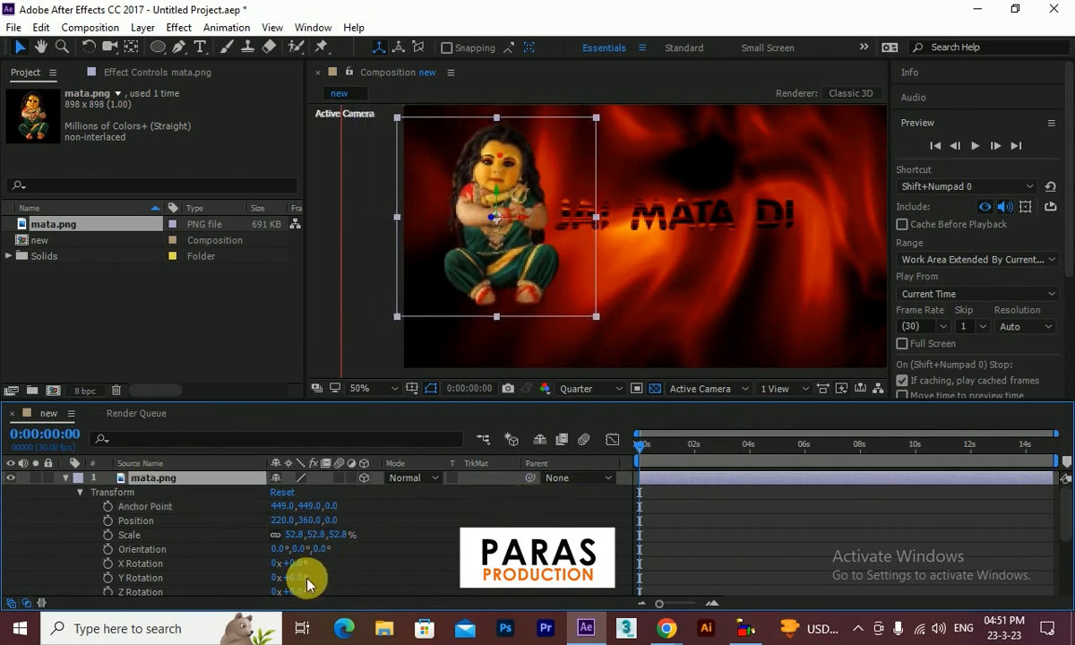
pyautogui.moveTo(291, 564); pyautogui.dragTo(399, 588)
pyautogui.hotkey('ctrl', 'z')
pyautogui.hotkey('ctrl', 'z')
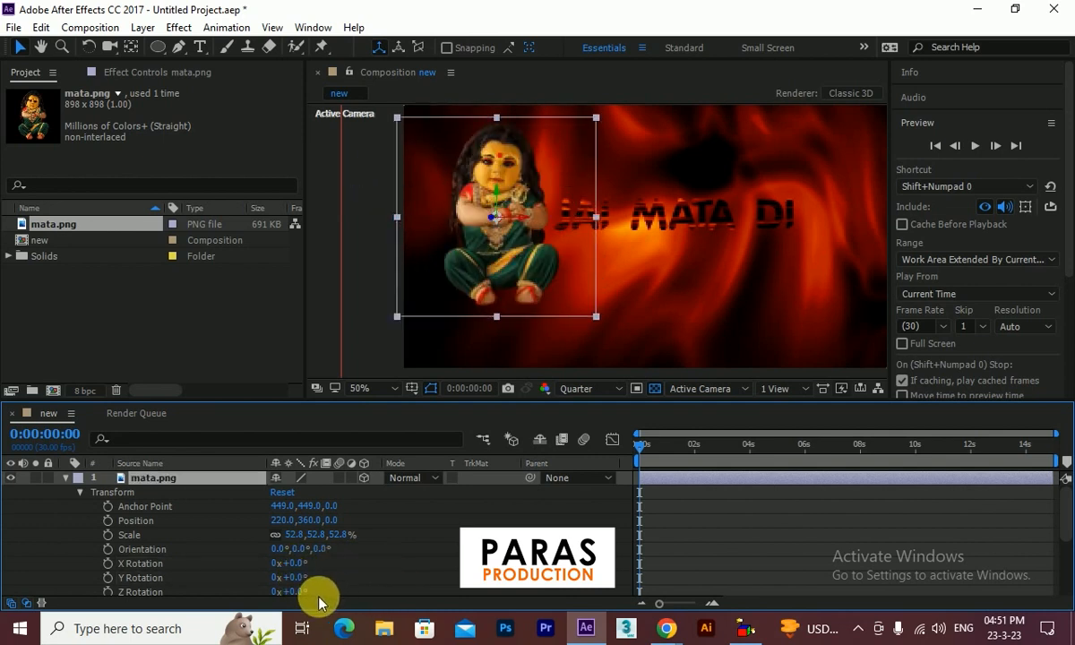
pyautogui.scroll(-1, 322, 578)
pyautogui.moveTo(305, 557); pyautogui.dragTo(717, 552)
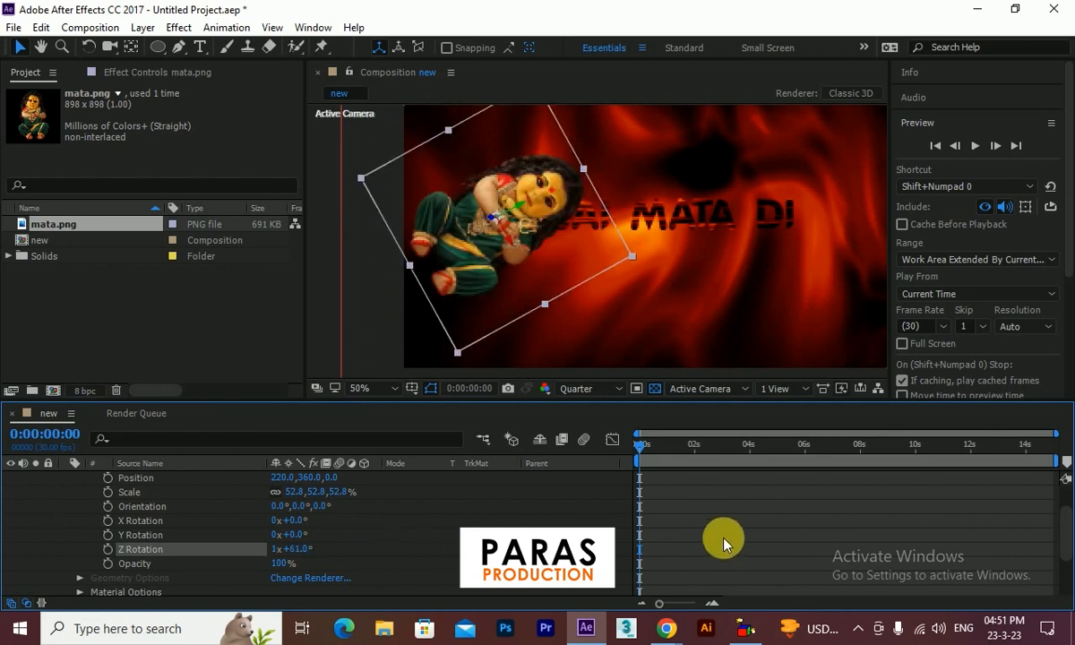
pyautogui.hotkey('ctrl', 'z')
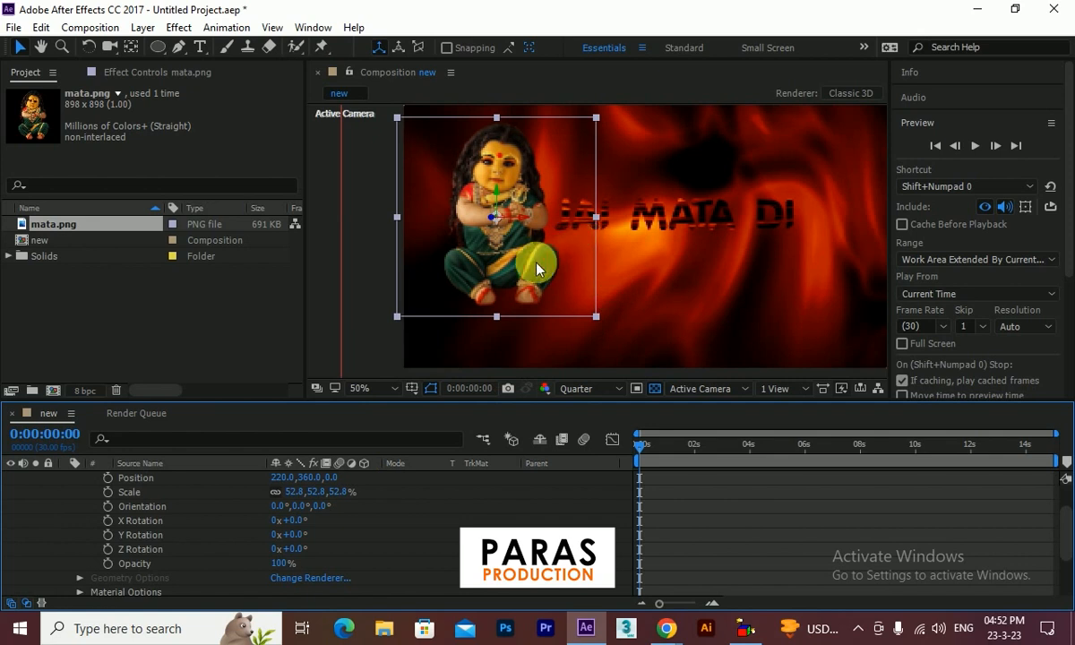
# Step: Collapse the mata.png layer's properties and add a two-node camera named Camera 1 with the 50mm preset
pyautogui.scroll(-2, 552, 216)
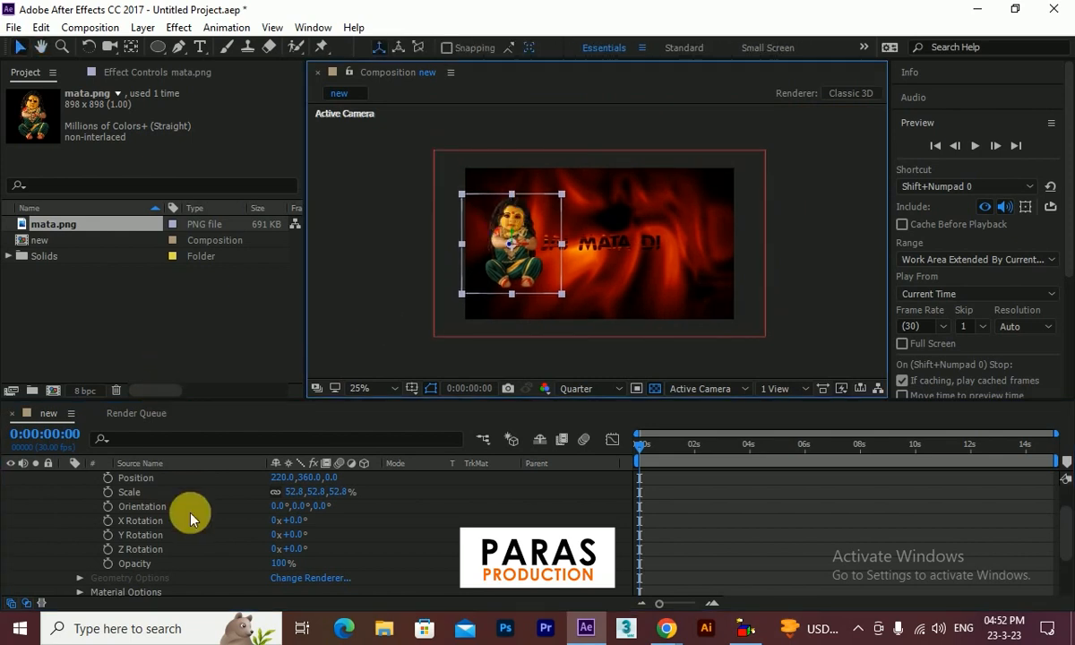
pyautogui.scroll(2, 94, 531)
pyautogui.click(65, 477)
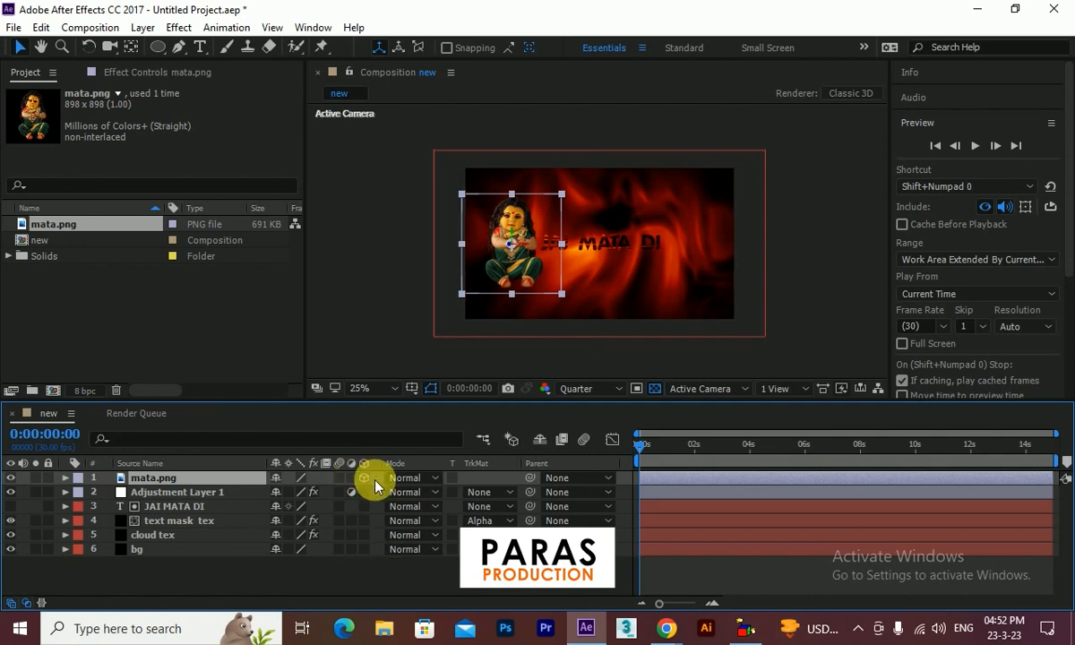
pyautogui.rightClick(320, 566)
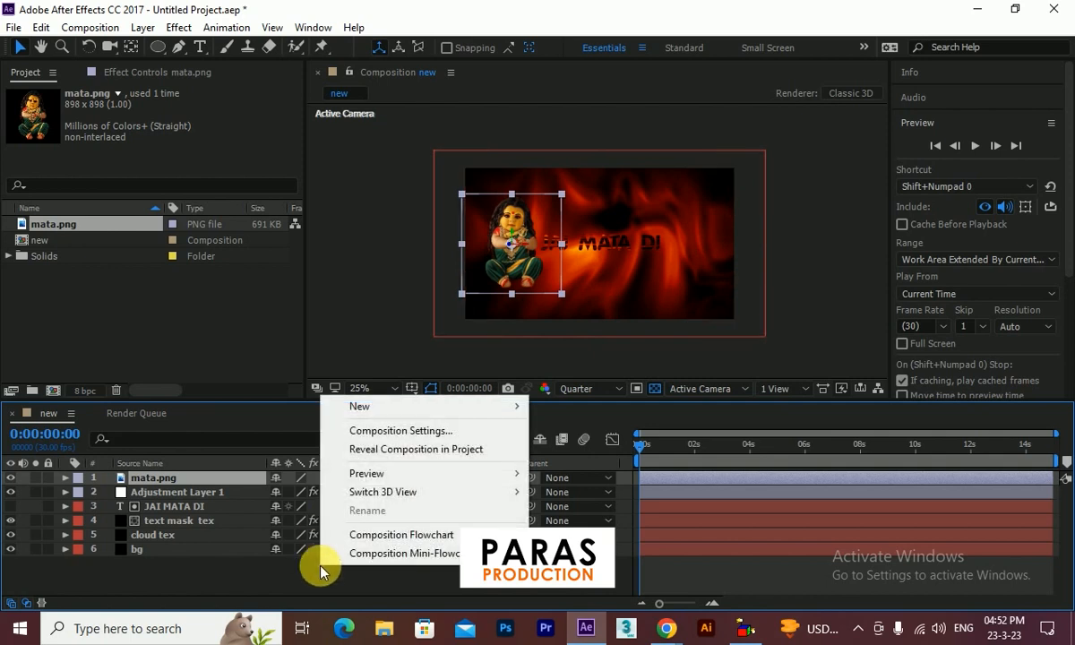
pyautogui.moveTo(511, 407)
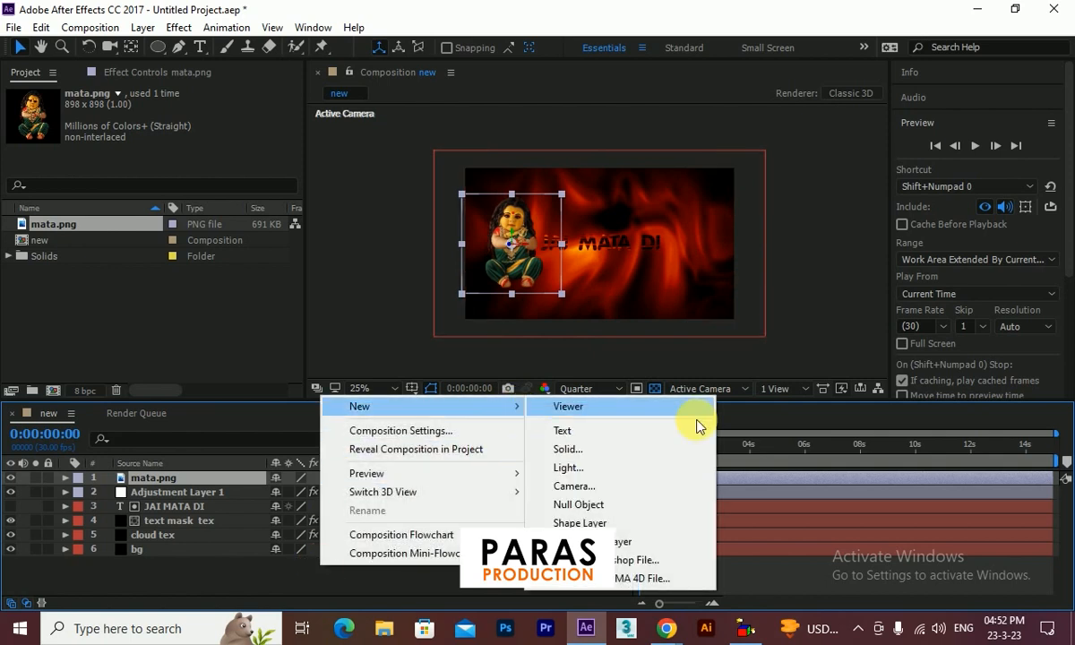
pyautogui.click(640, 496)
pyautogui.moveTo(395, 95); pyautogui.dragTo(369, 96)
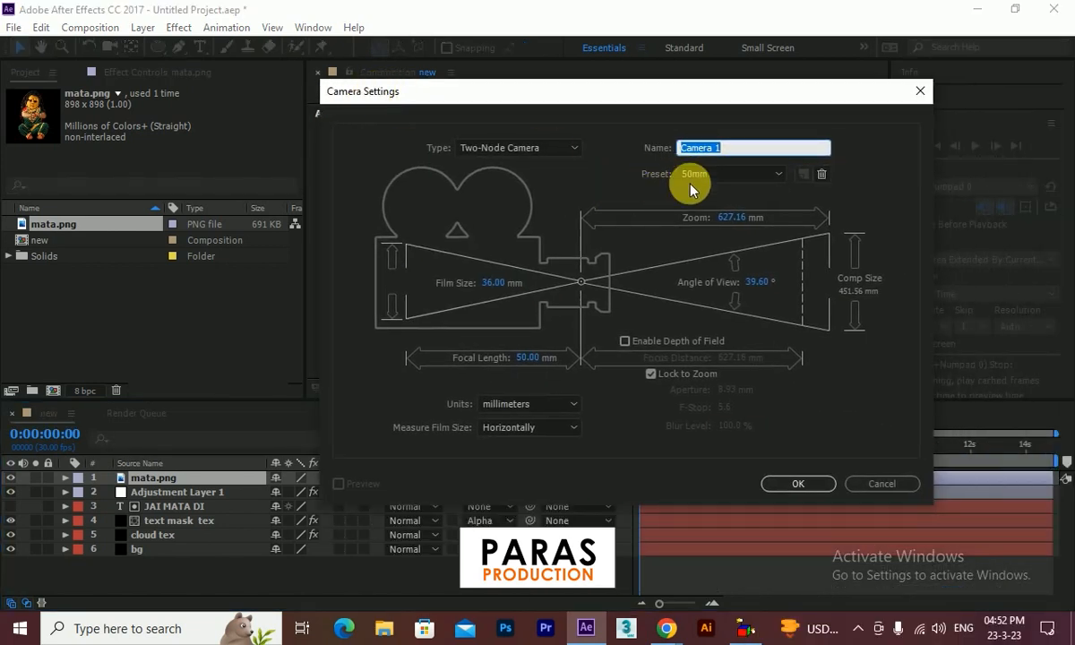
pyautogui.click(798, 483)
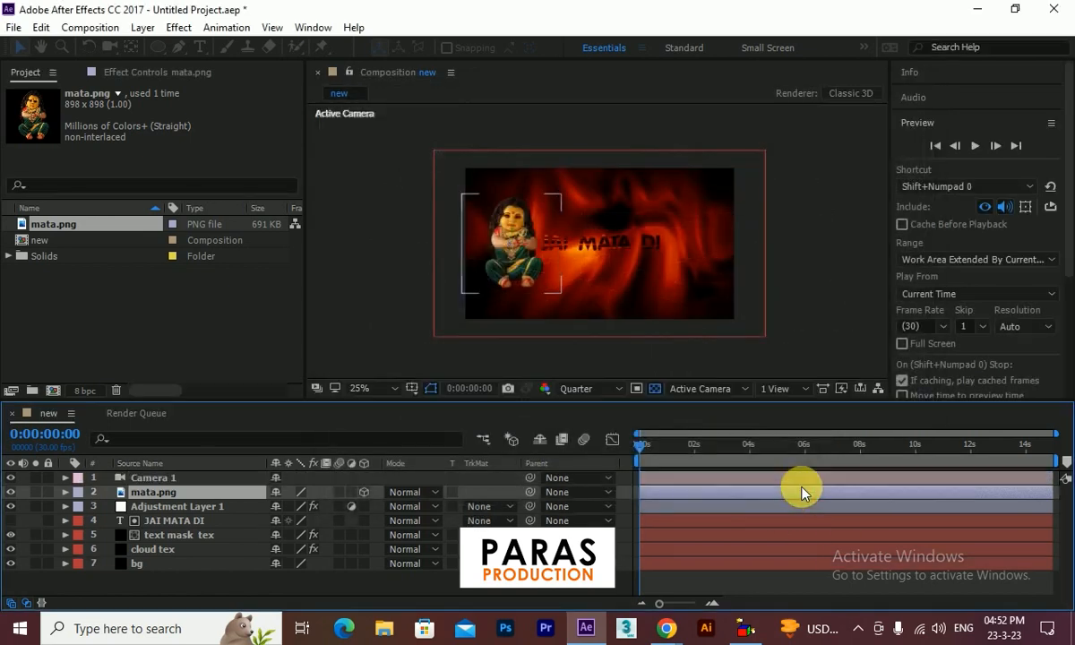
# Step: Select Camera 1, try orbiting it with the Unified Camera Tool, and undo the orbit
pyautogui.click(130, 499)
pyautogui.click(144, 482)
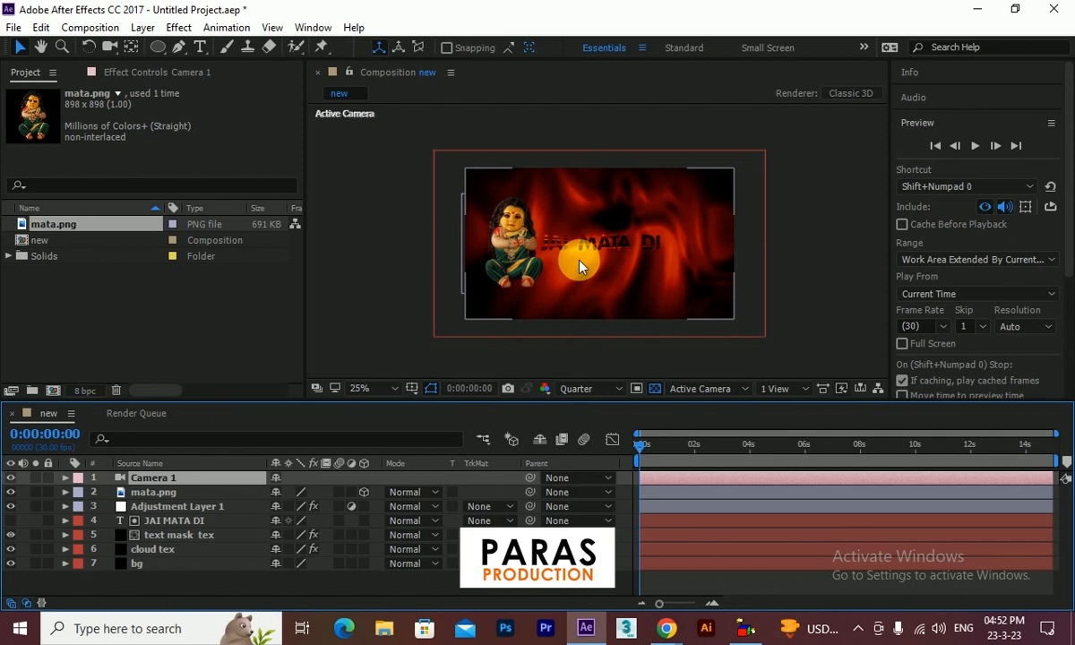
pyautogui.click(556, 201)
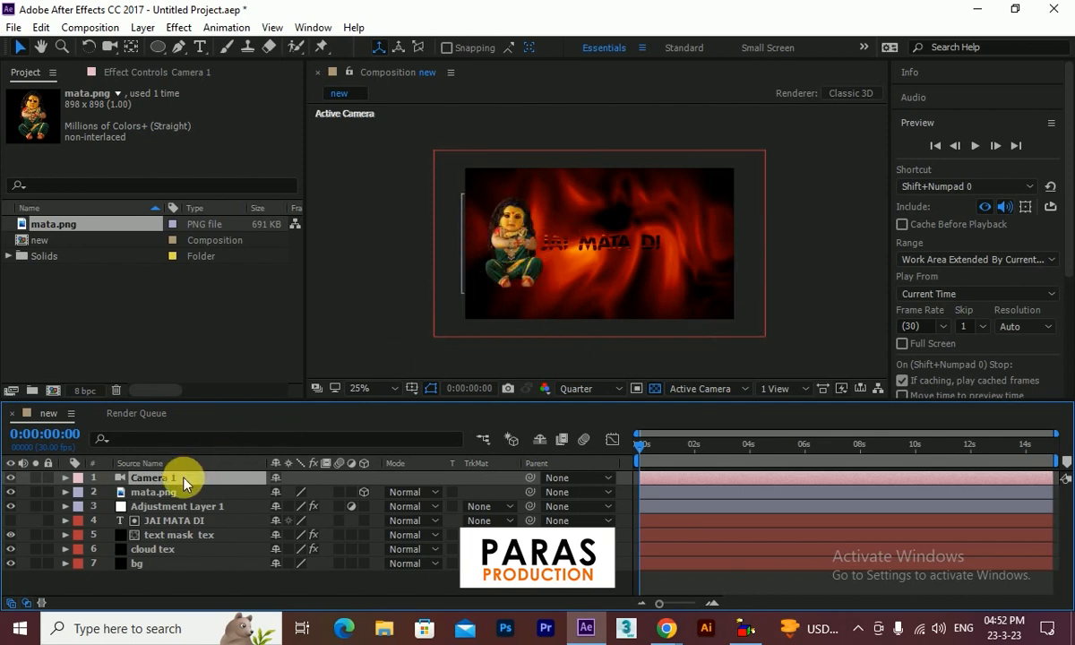
pyautogui.click(110, 52)
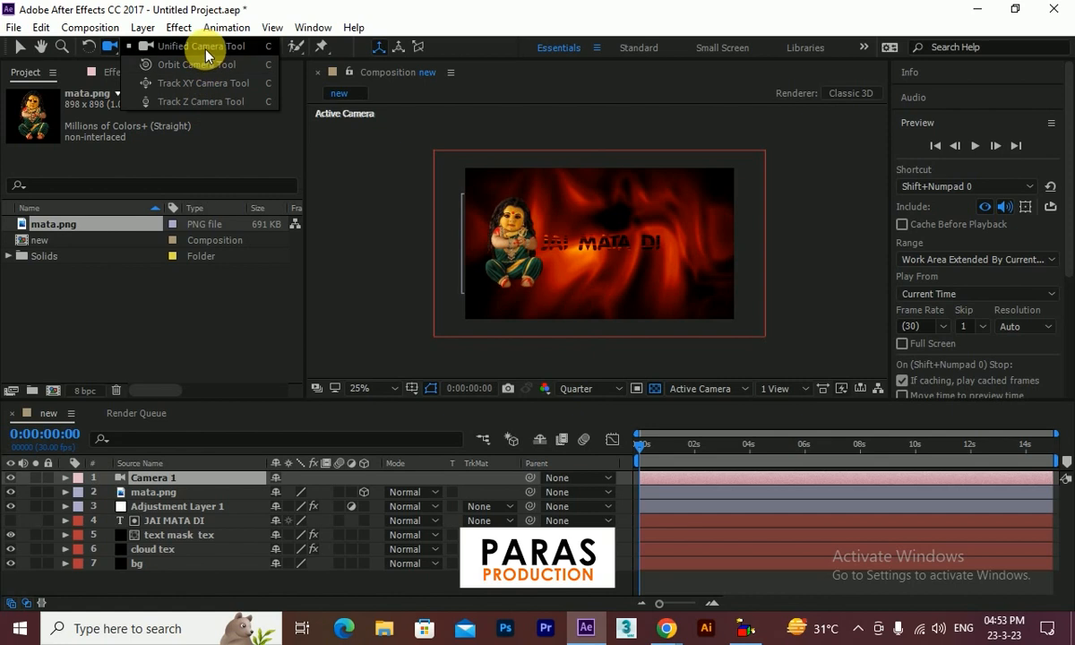
pyautogui.click(202, 49)
pyautogui.moveTo(576, 228); pyautogui.dragTo(710, 229)
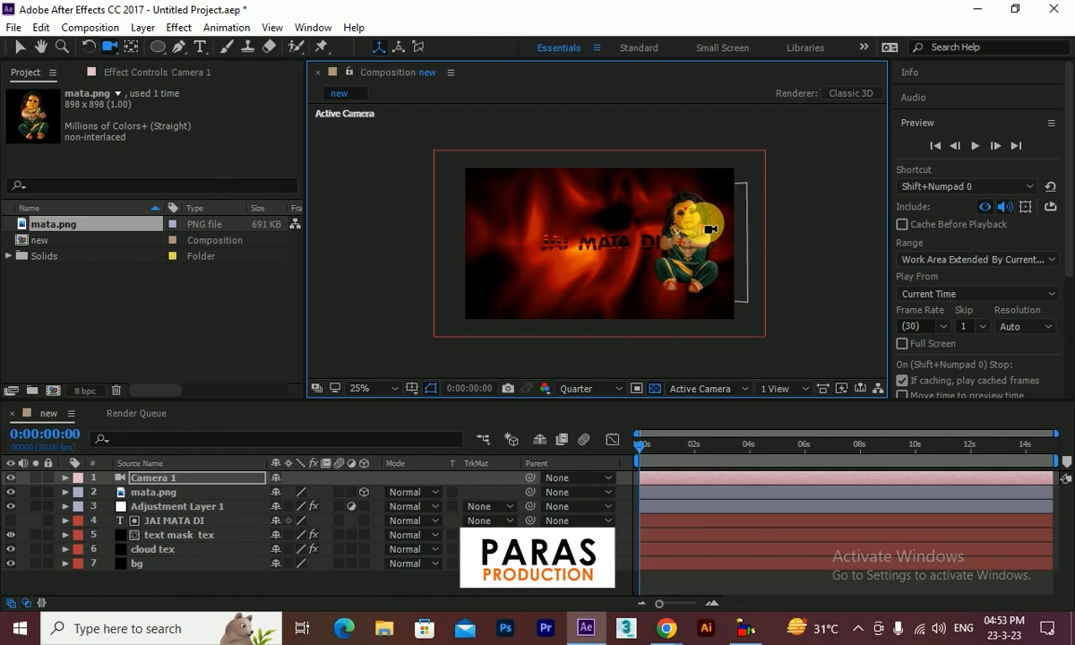
pyautogui.hotkey('ctrl', 'z')
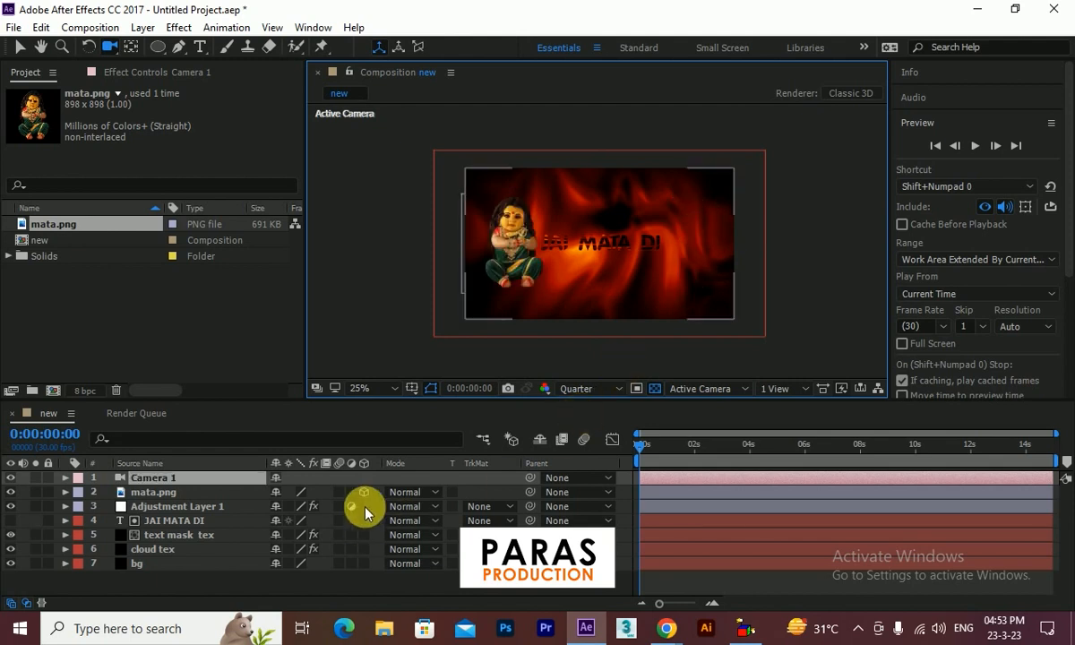
# Step: Make Adjustment Layer 1, JAI MATA DI, text mask tex and cloud tex 3D, and show Camera 1's Position and Point of Interest
pyautogui.moveTo(364, 506); pyautogui.dragTo(363, 539)
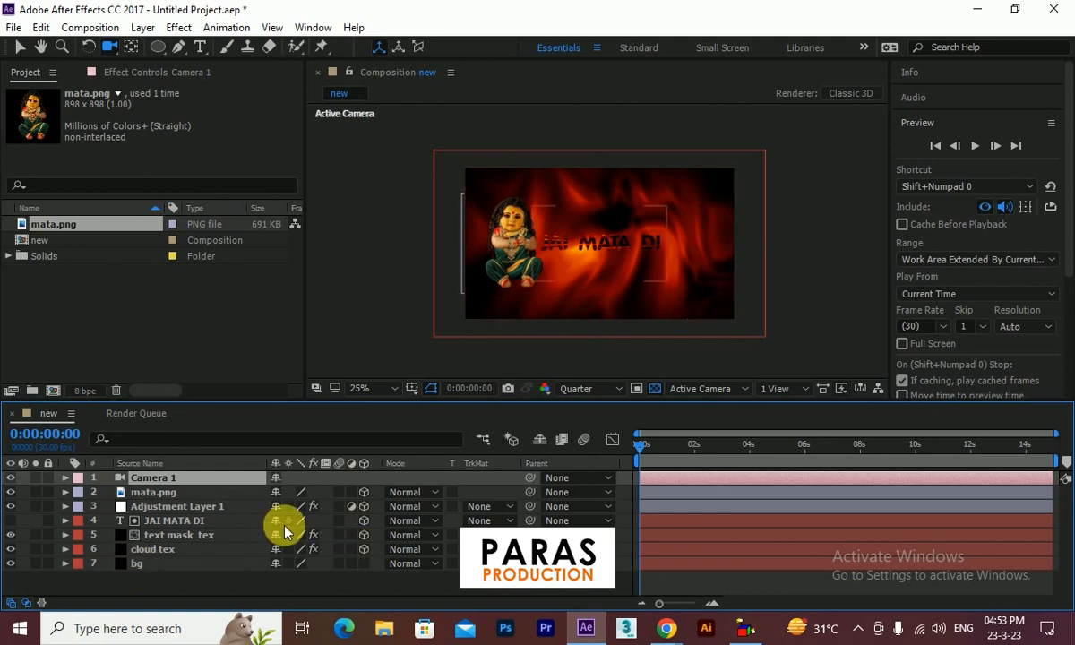
pyautogui.moveTo(674, 215); pyautogui.dragTo(703, 192)
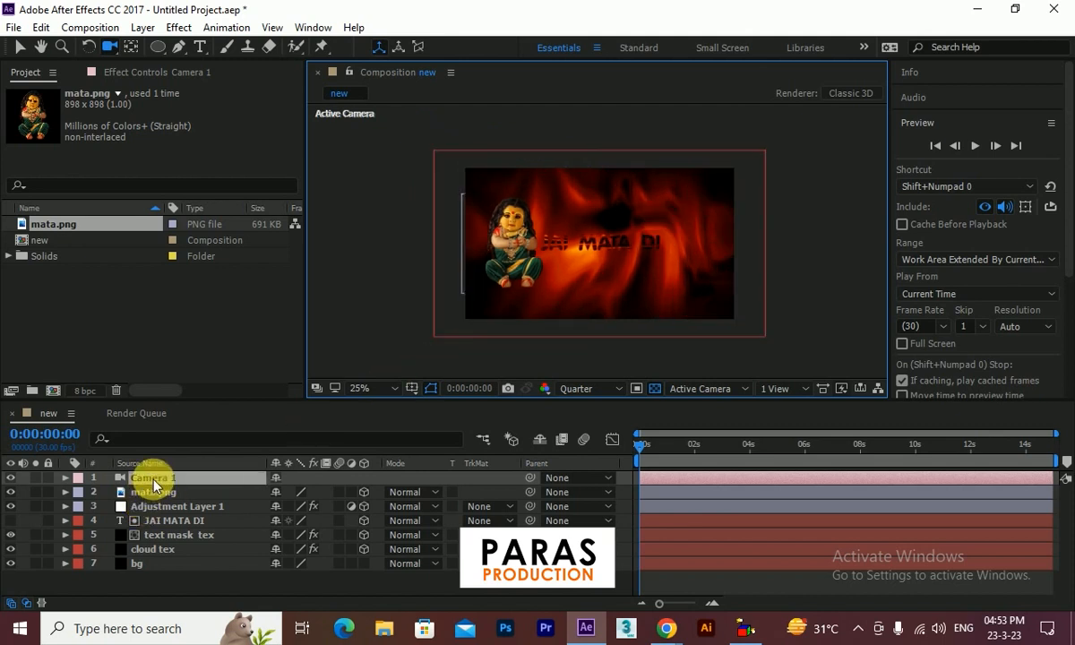
pyautogui.press('p')
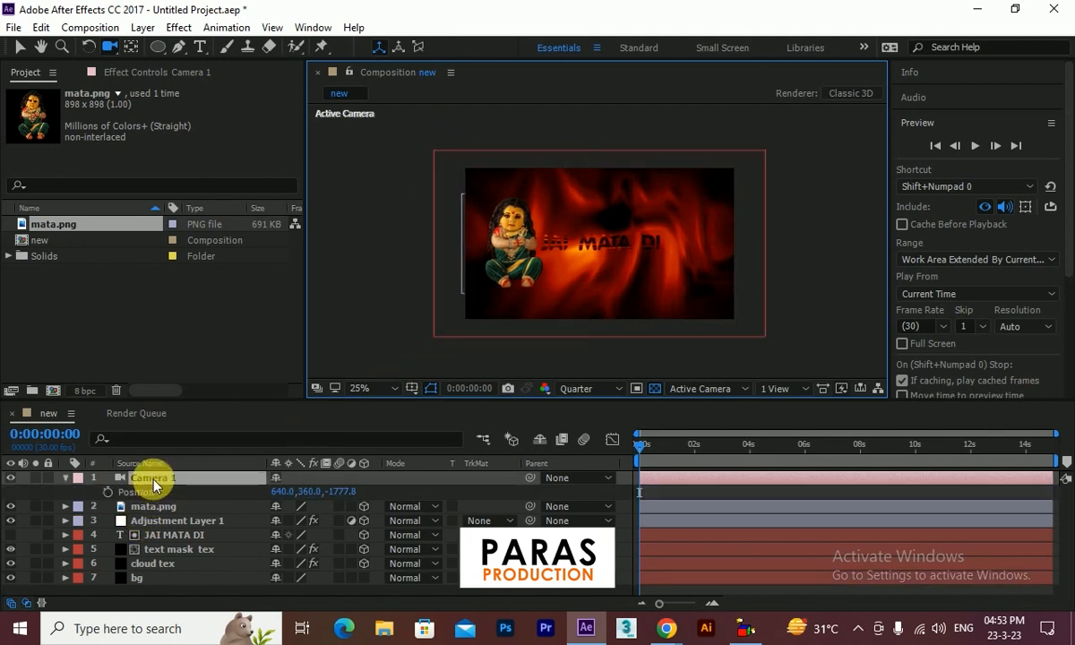
pyautogui.hotkey('shift', 'a')
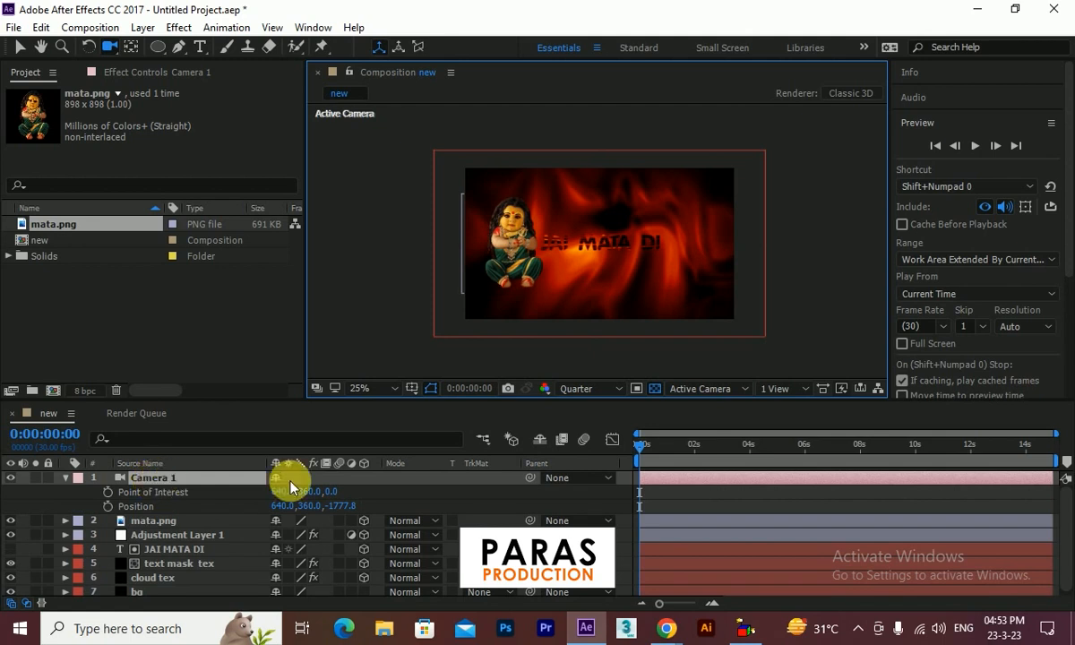
# Step: Try two different orbits of Camera 1 around its point of interest, undoing each one
pyautogui.moveTo(679, 254); pyautogui.dragTo(719, 271)
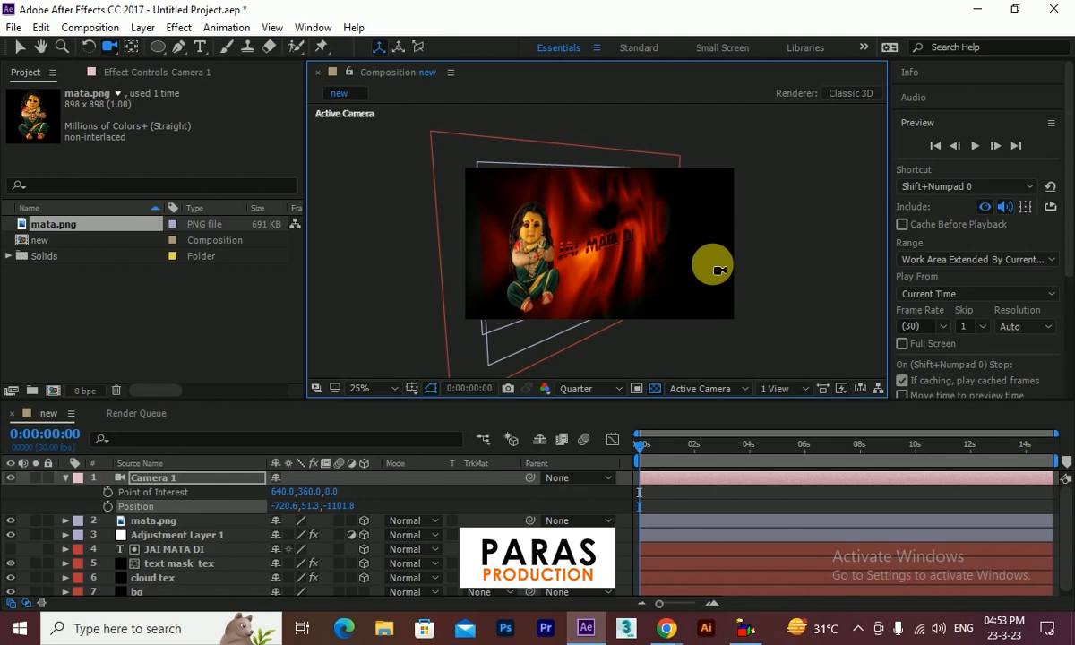
pyautogui.hotkey('ctrl', 'z')
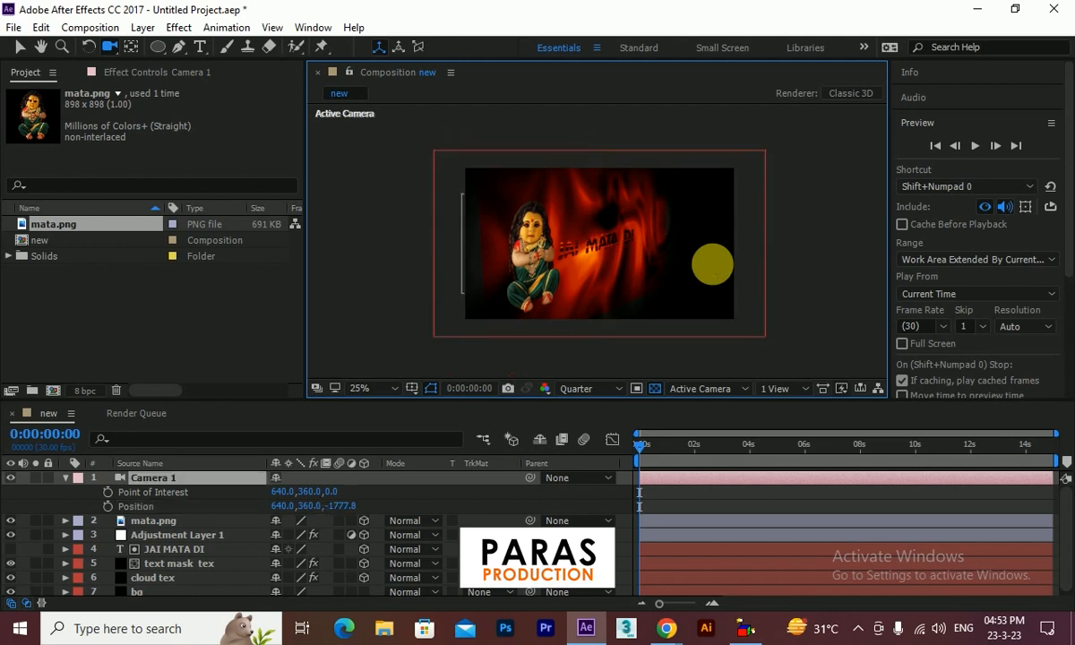
pyautogui.moveTo(598, 219); pyautogui.dragTo(661, 216)
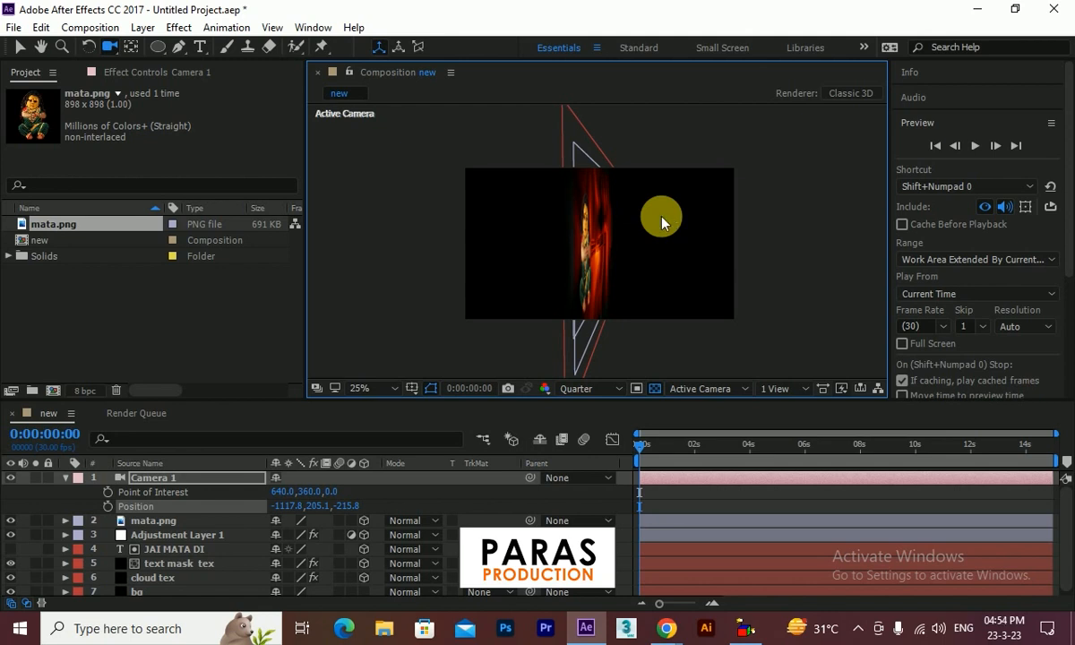
pyautogui.hotkey('ctrl', 'z')
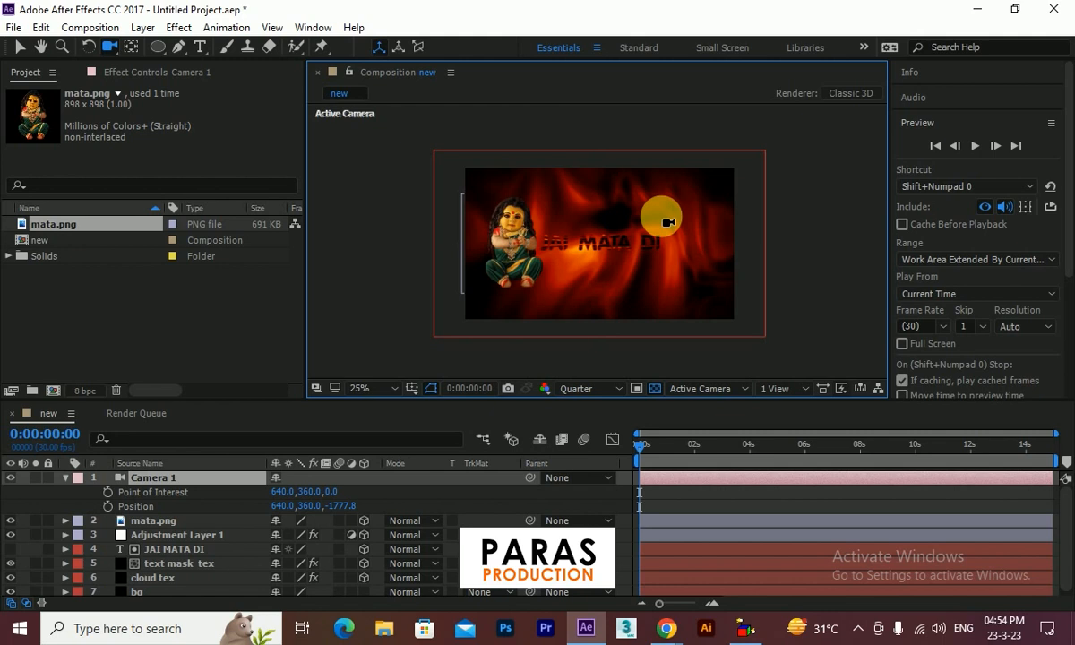
# Step: Switch the composition viewer to 2 Views - Horizontal and frame the whole camera cone in the Top view
pyautogui.scroll(-1, 657, 214)
pyautogui.scroll(1, 658, 216)
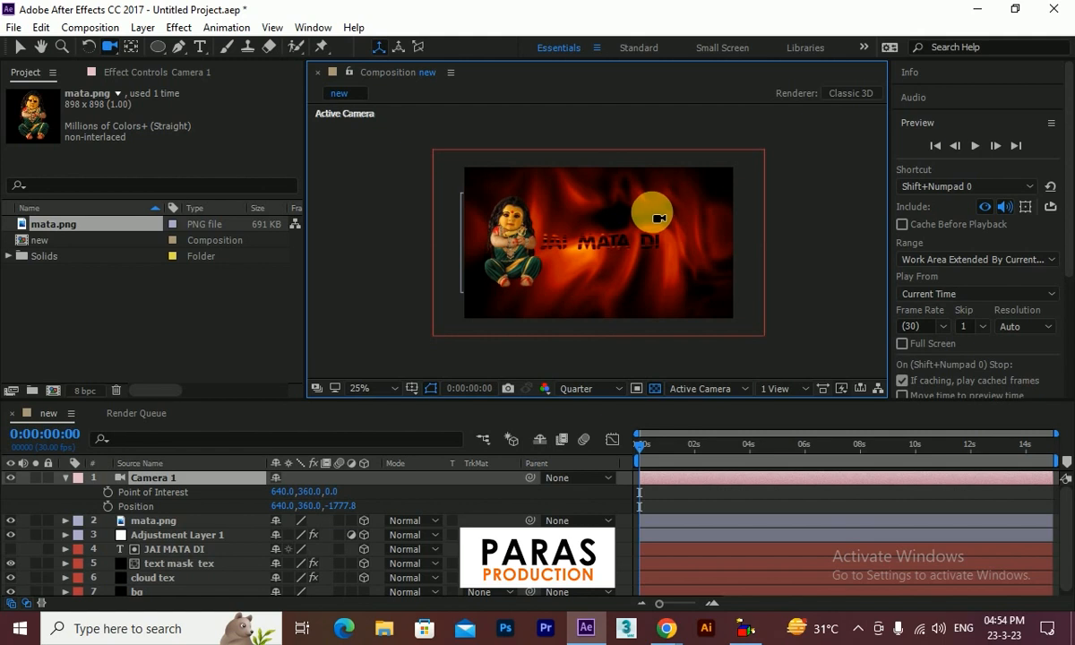
pyautogui.click(778, 392)
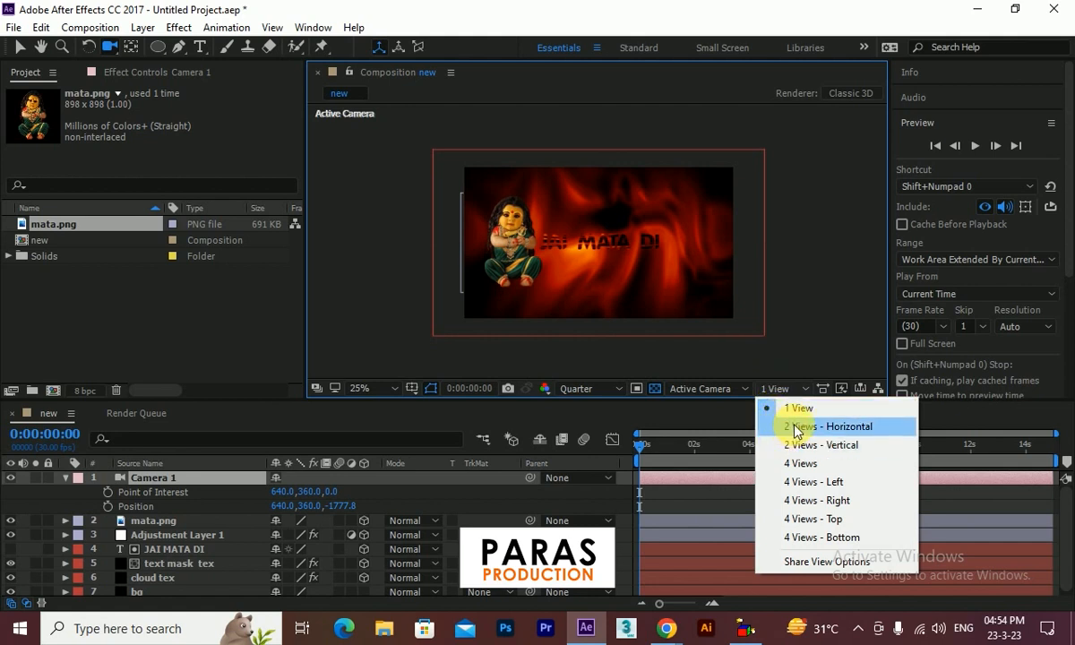
pyautogui.click(795, 427)
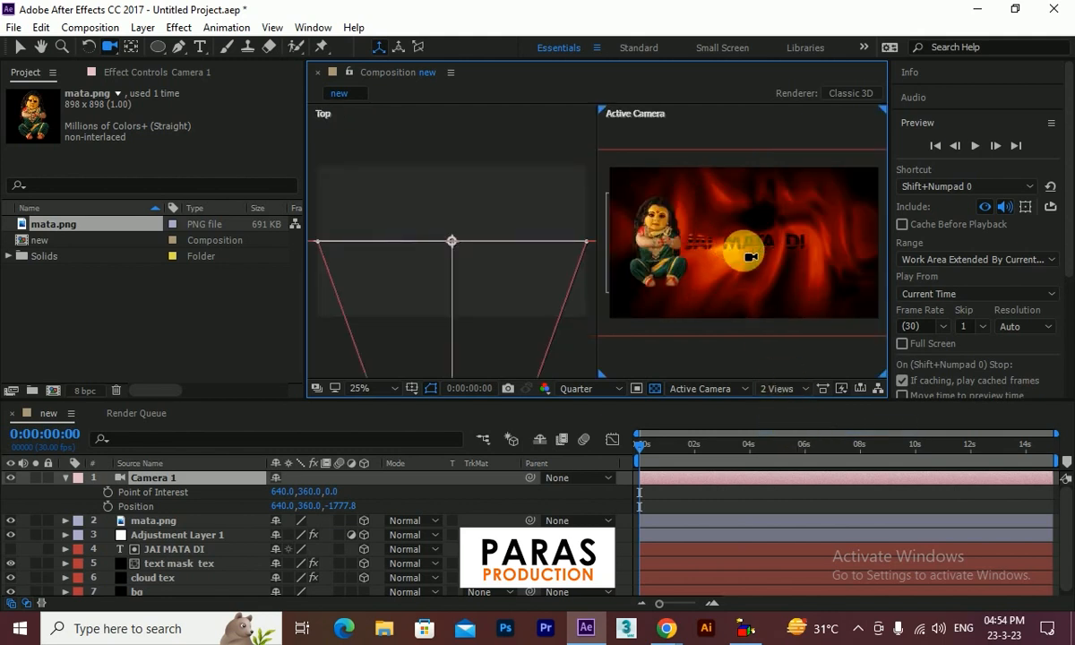
pyautogui.moveTo(569, 315); pyautogui.dragTo(491, 240)
pyautogui.scroll(-1, 525, 256)
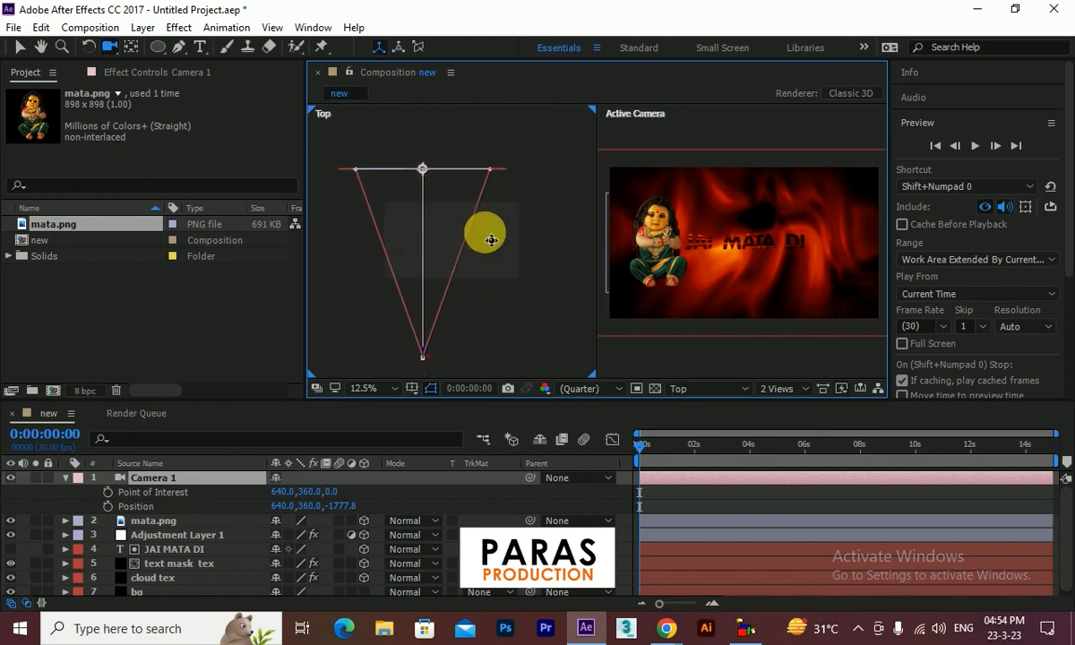
pyautogui.moveTo(452, 356); pyautogui.dragTo(474, 374)
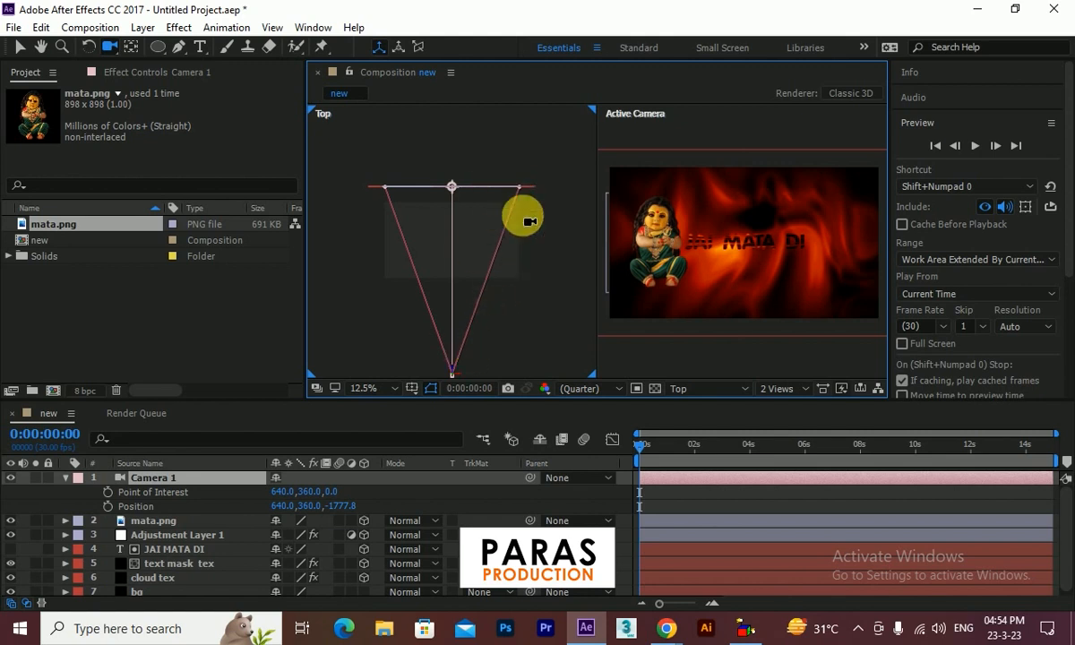
# Step: Try orbiting Camera 1 to a position of about 1062, 21, -1693, and undo the move
pyautogui.moveTo(653, 178); pyautogui.dragTo(640, 206)
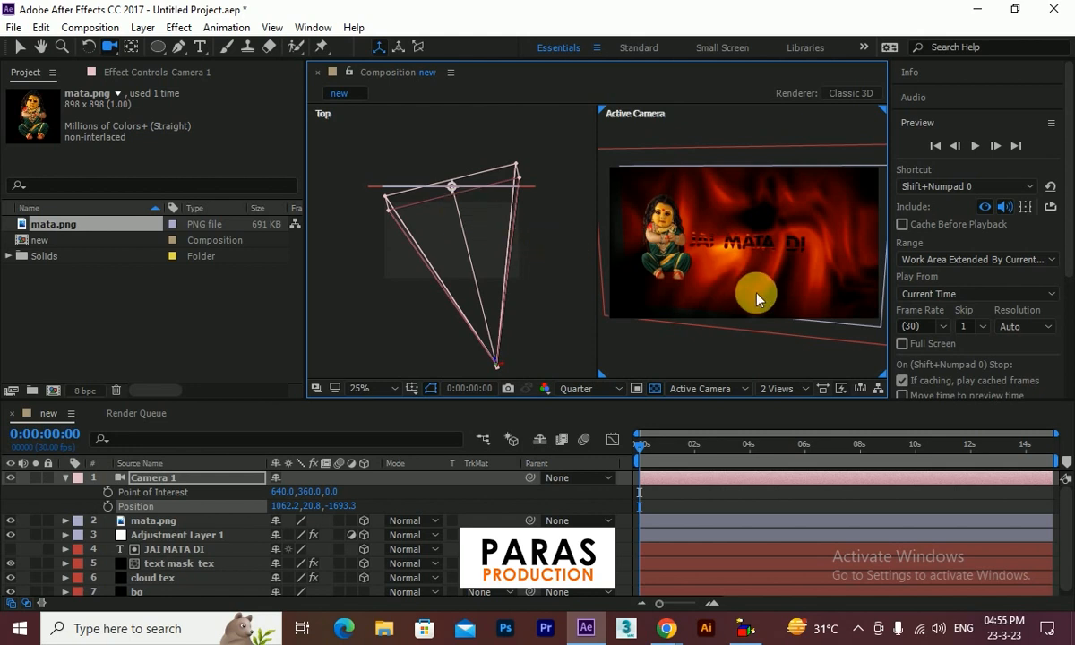
pyautogui.hotkey('ctrl', 'z')
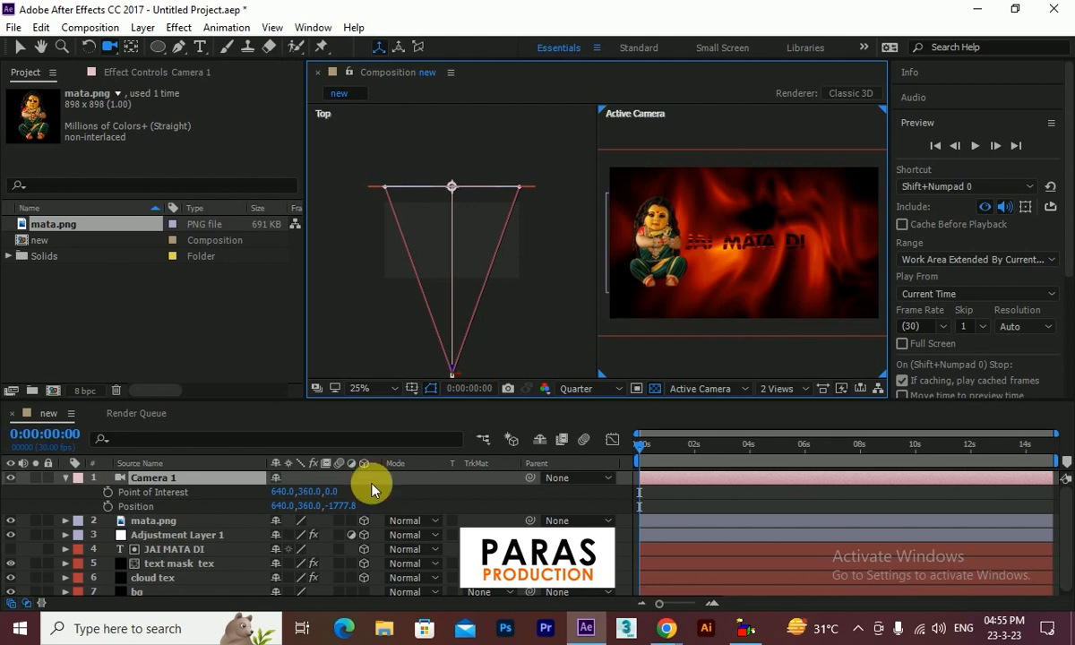
# Step: Hide mata.png and bring the JAI MATA DI and text mask tex layers forward together to a Z position of -330
pyautogui.click(10, 520)
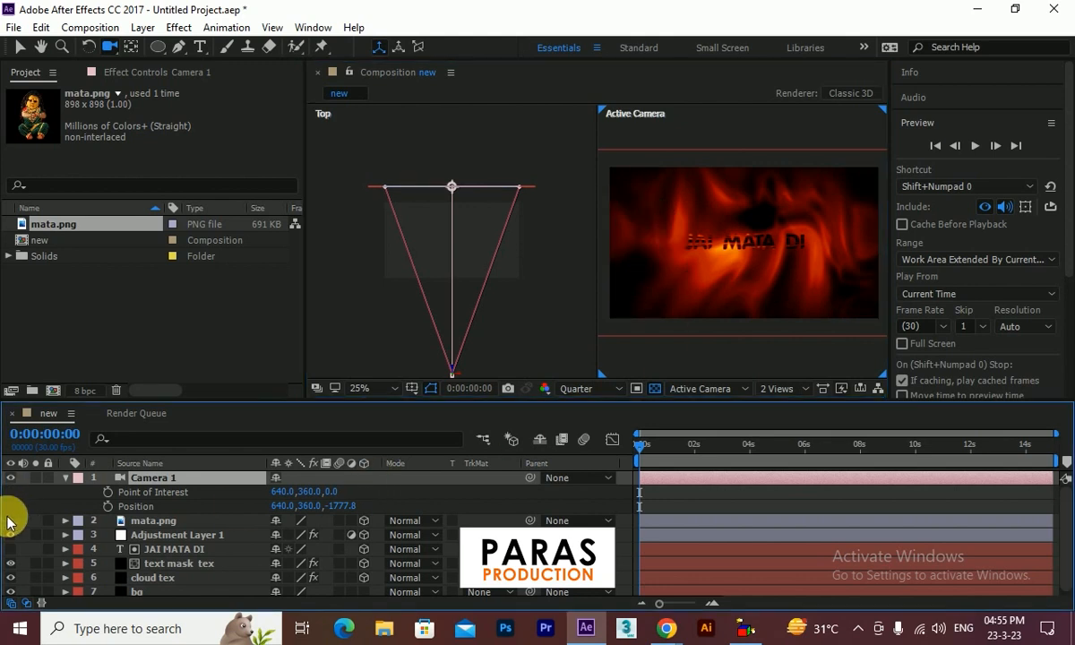
pyautogui.click(147, 549)
pyautogui.keyDown('ctrl'); pyautogui.click(162, 567); pyautogui.keyUp('ctrl')
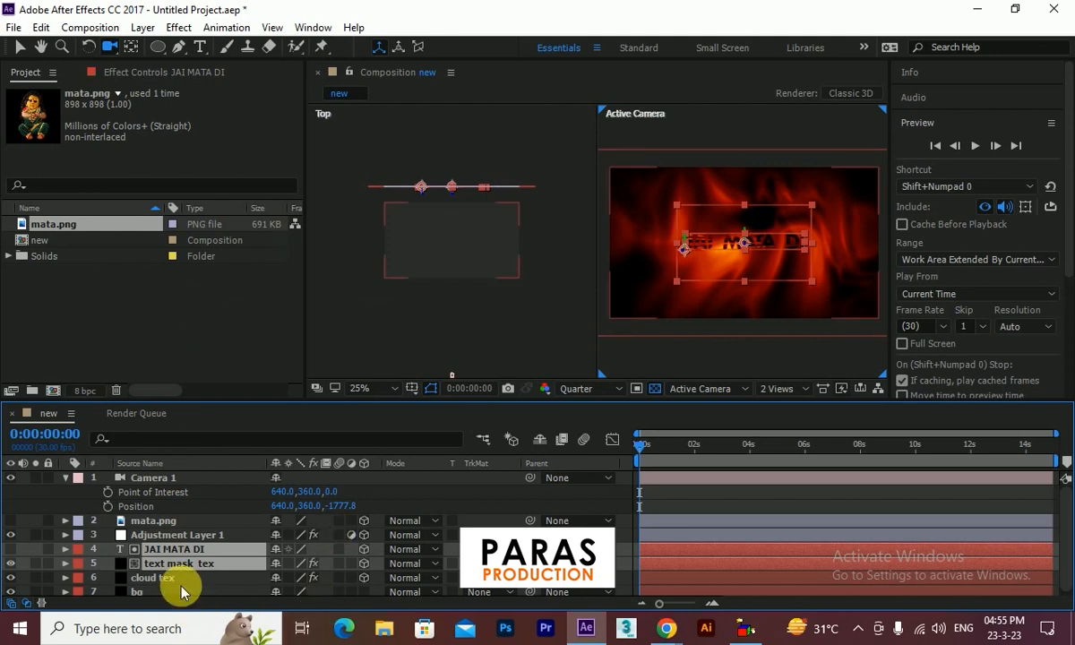
pyautogui.press('p')
pyautogui.moveTo(339, 570); pyautogui.dragTo(90, 604)
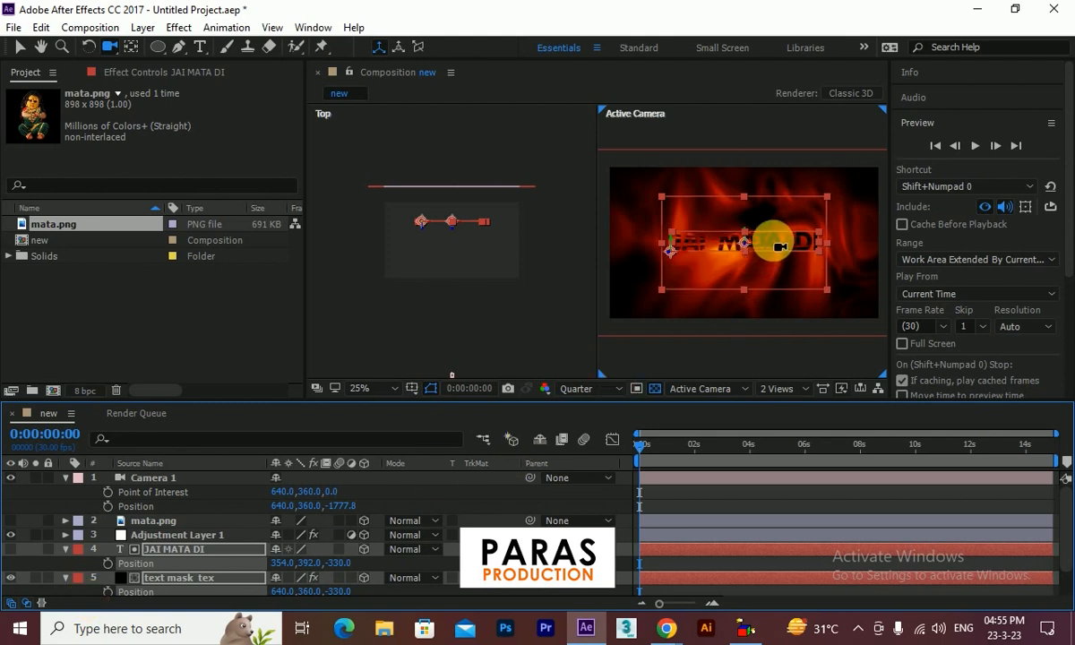
pyautogui.moveTo(822, 168)
pyautogui.mouseDown()
pyautogui.moveTo(867, 175)
pyautogui.moveTo(838, 175)
pyautogui.mouseUp()
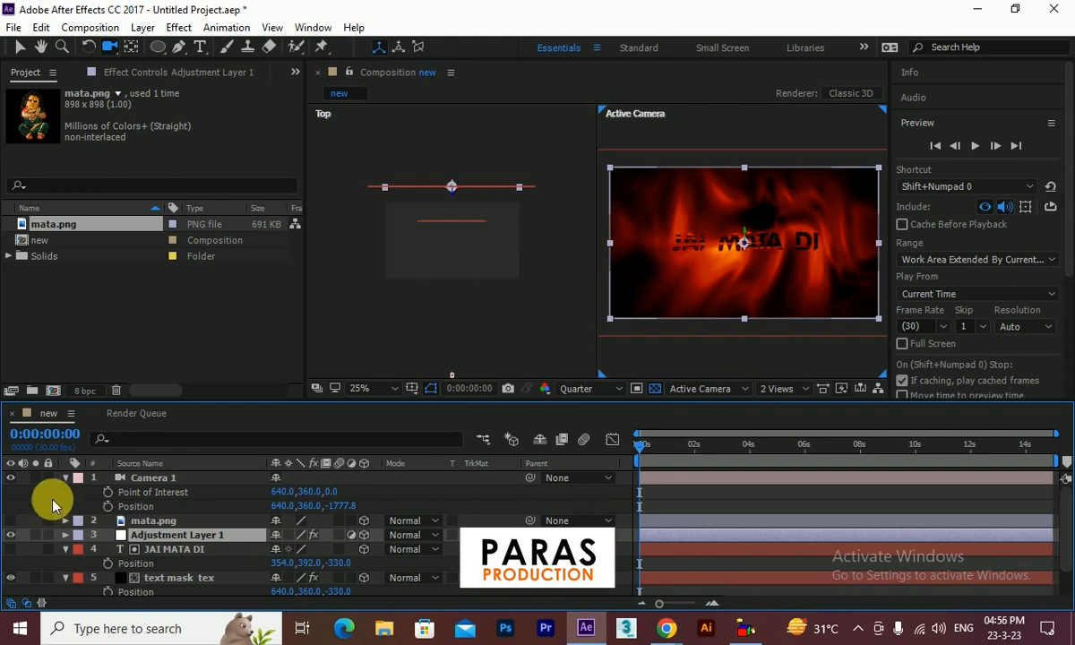
# Step: Keyframe Camera 1's Position at 0 and 10 seconds, and orbit it to about -742, 360, -1119 at 0 seconds
pyautogui.click(107, 507)
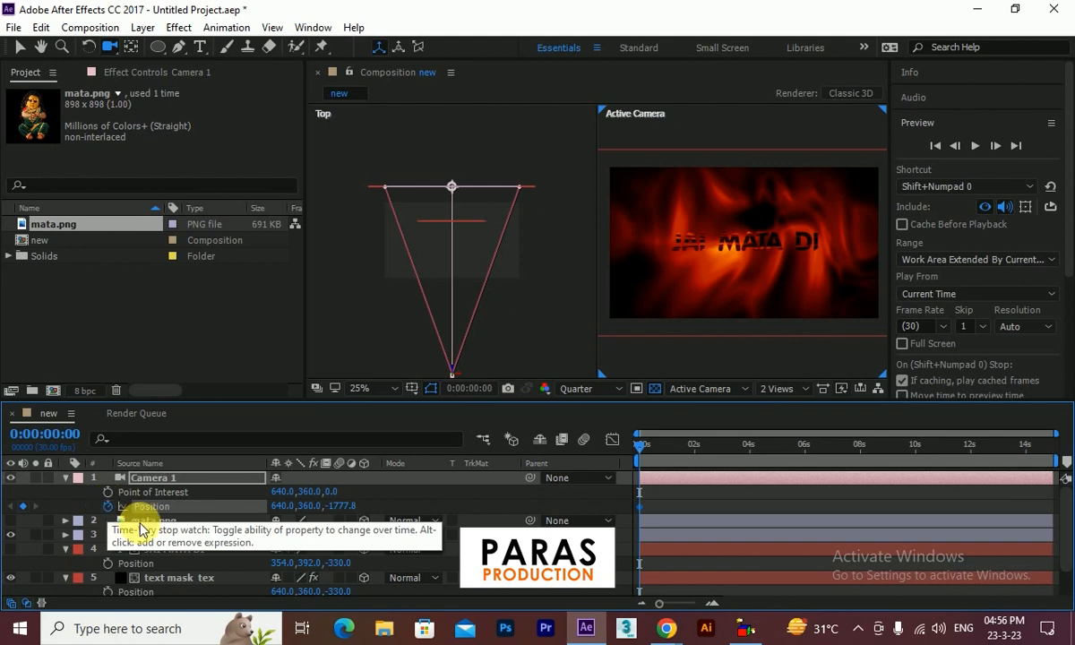
pyautogui.moveTo(706, 457); pyautogui.dragTo(916, 471)
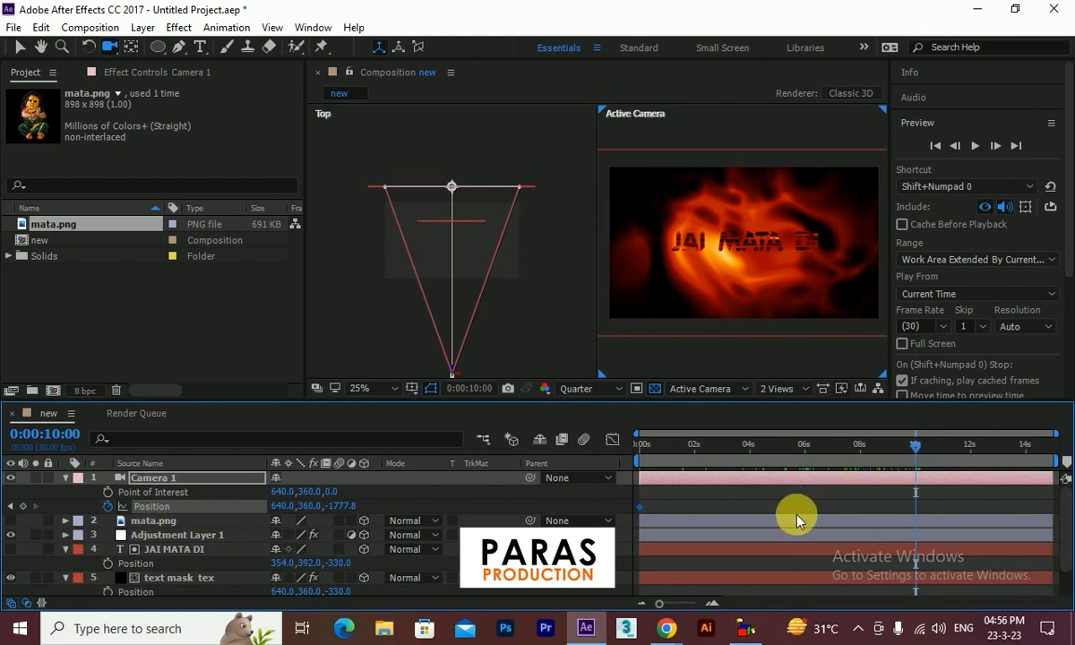
pyautogui.click(25, 507)
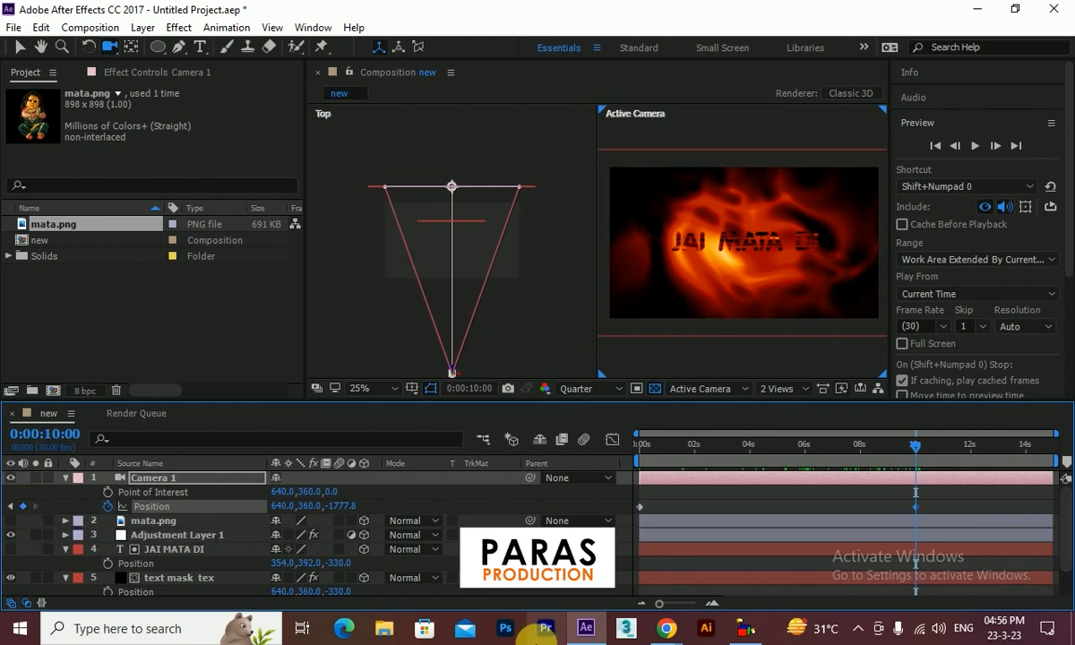
pyautogui.moveTo(917, 447); pyautogui.dragTo(600, 464)
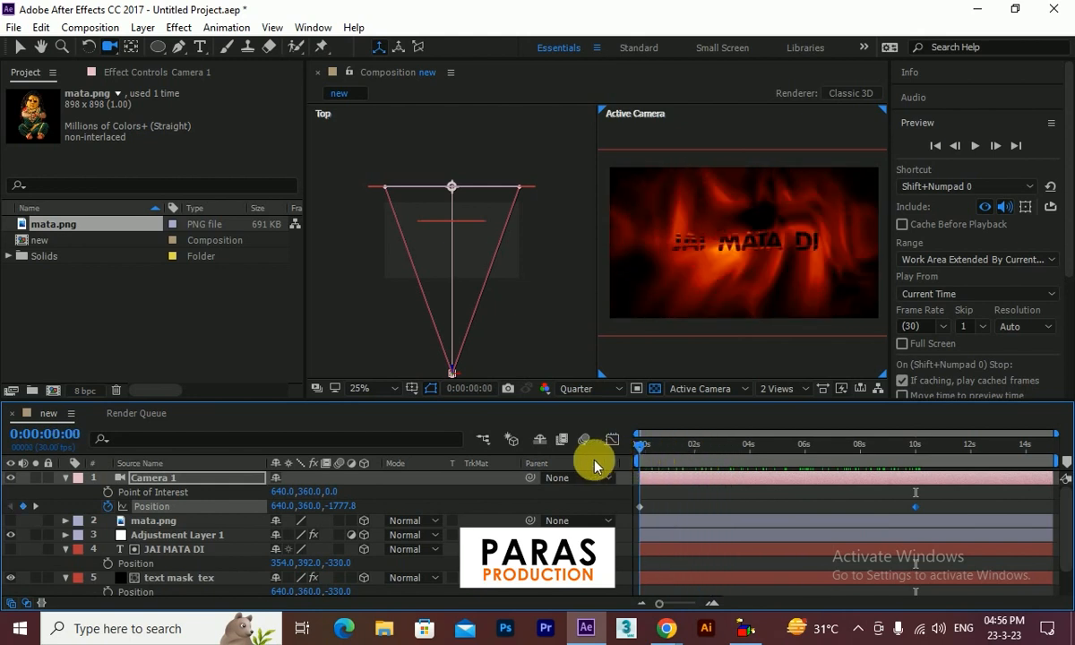
pyautogui.moveTo(721, 241); pyautogui.dragTo(764, 235)
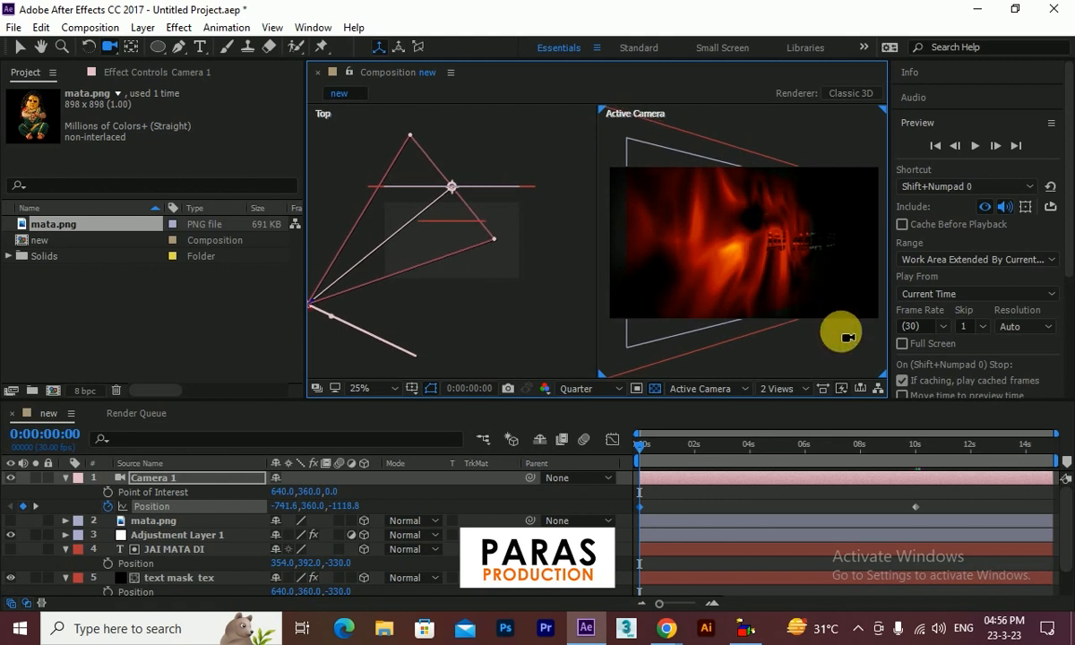
# Step: Easy-ease both Camera 1 Position keyframes and preview the move from the start in 1 View
pyautogui.moveTo(647, 439); pyautogui.dragTo(914, 466)
pyautogui.moveTo(953, 500); pyautogui.dragTo(630, 512)
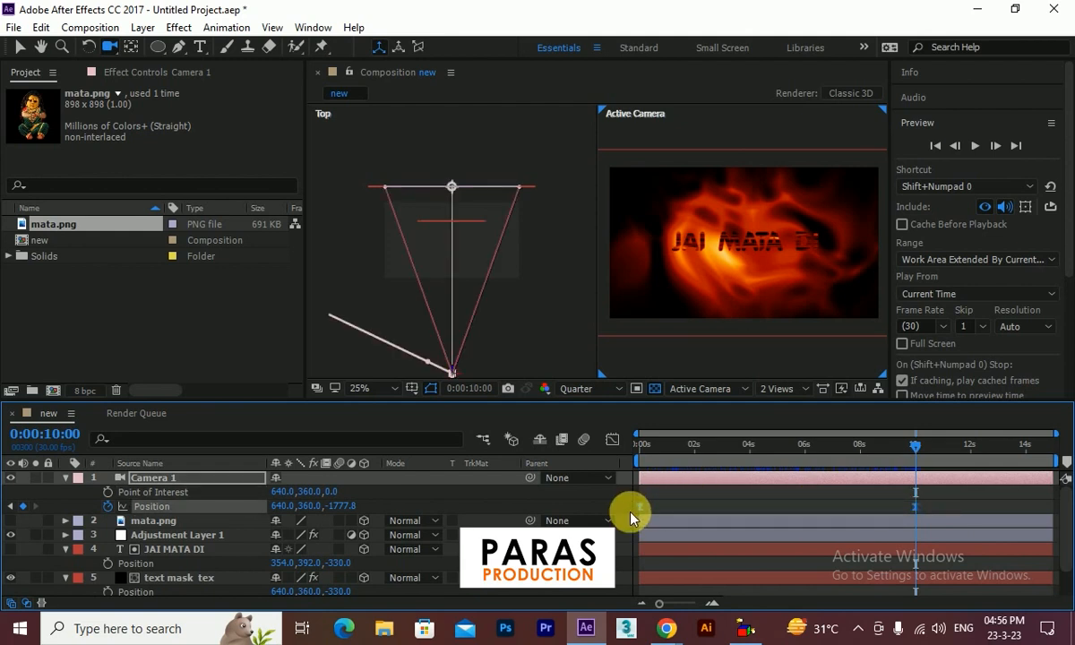
pyautogui.moveTo(758, 448); pyautogui.dragTo(589, 415)
pyautogui.click(794, 389)
pyautogui.click(793, 413)
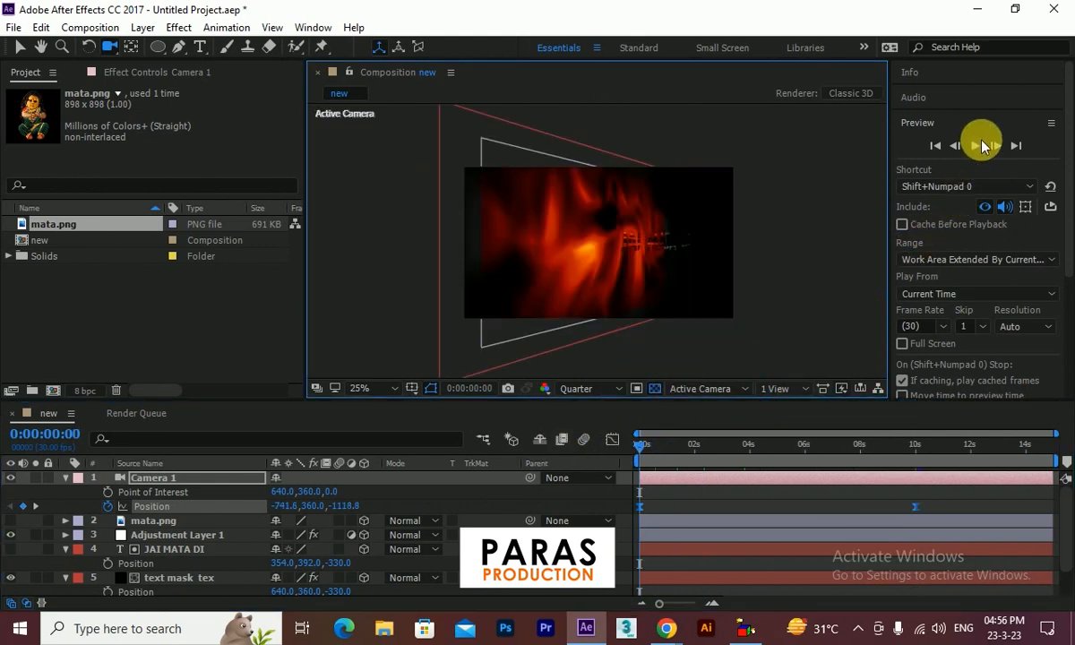
pyautogui.click(975, 145)
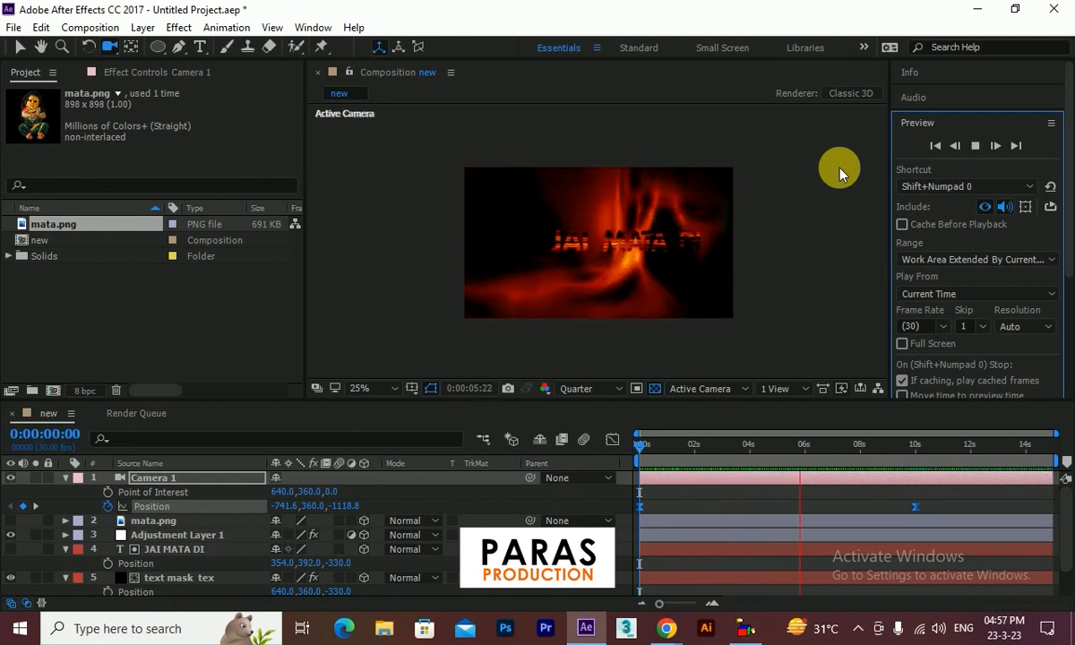
# Step: Duplicate the JAI MATA DI text layer and make the copy visible
pyautogui.moveTo(639, 445); pyautogui.dragTo(777, 453)
pyautogui.click(165, 552)
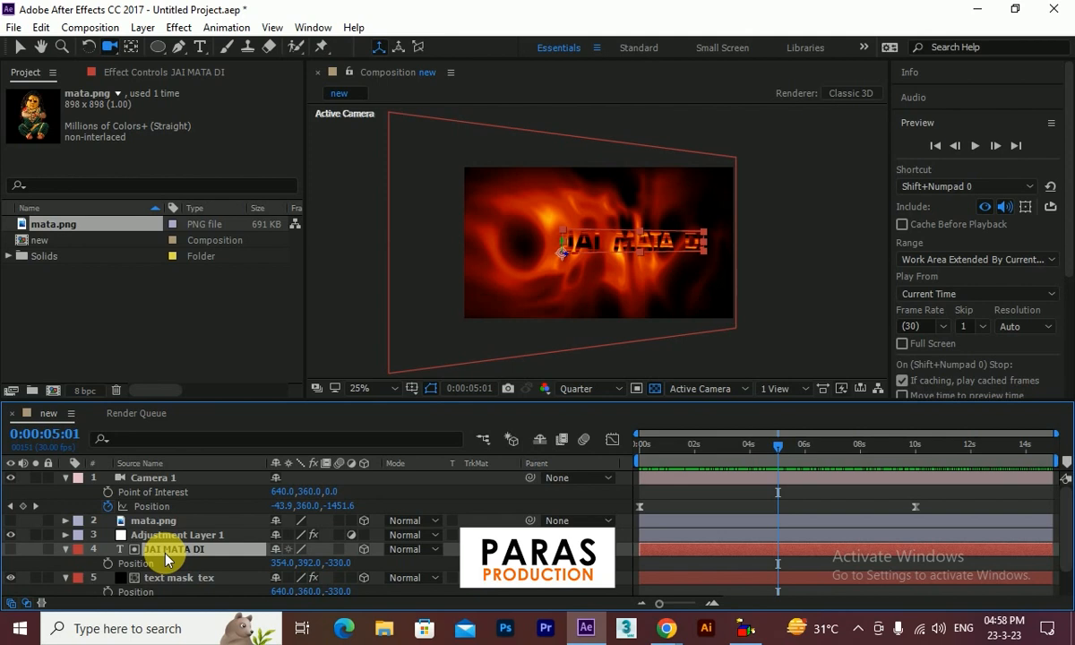
pyautogui.hotkey('ctrl', 'd')
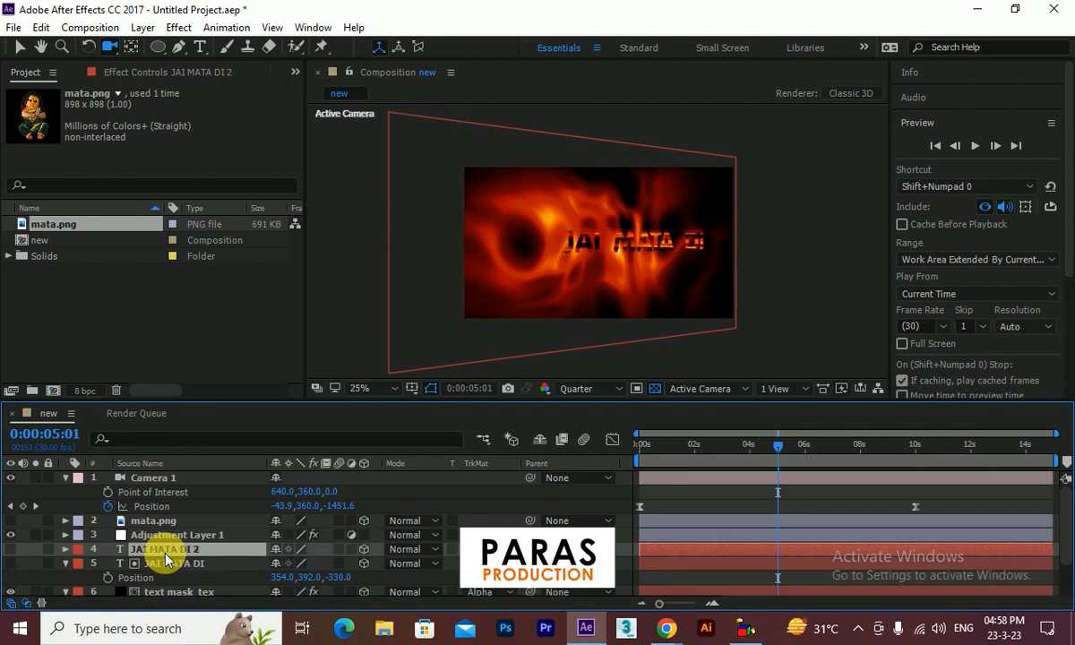
pyautogui.click(10, 549)
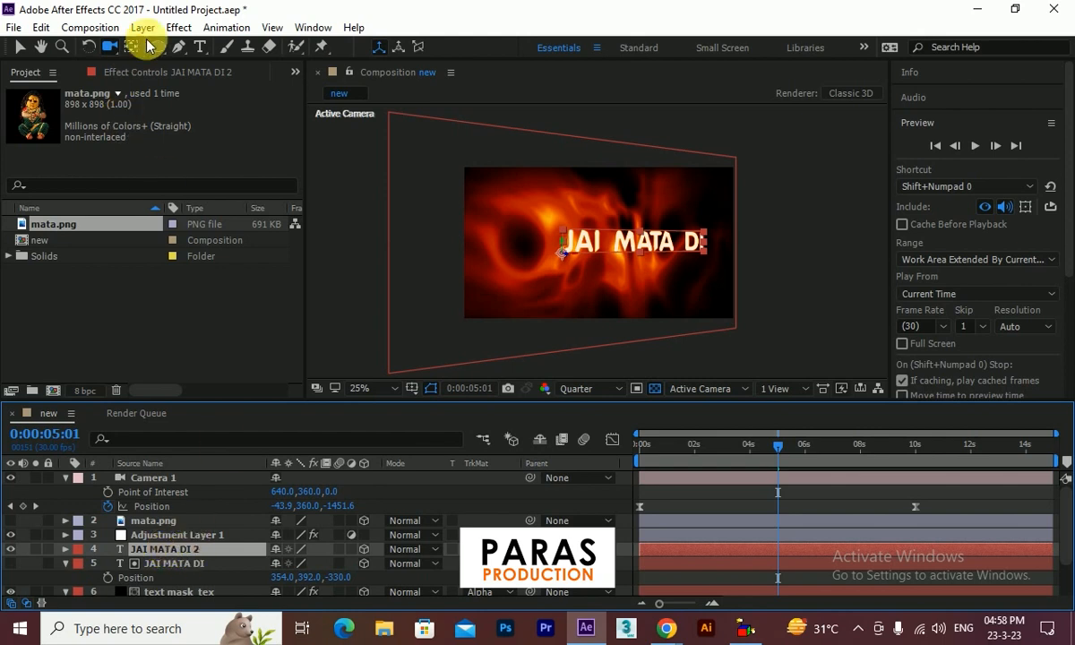
# Step: Apply the CC Light Burst 2.5 effect to the JAI MATA DI 2 layer
pyautogui.click(178, 28)
pyautogui.moveTo(332, 388)
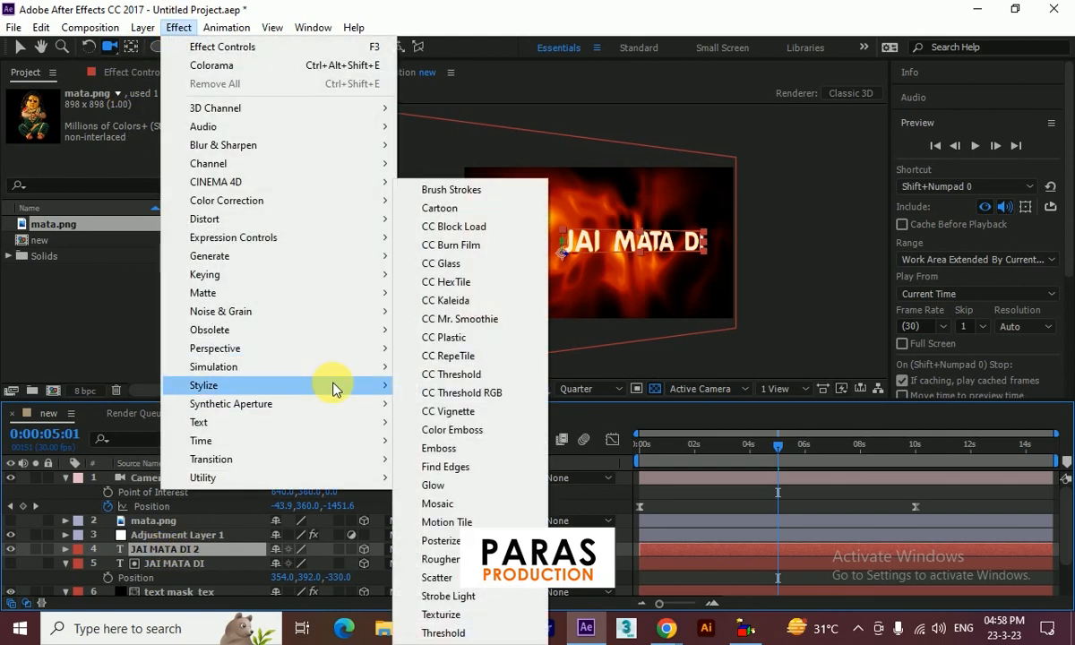
pyautogui.moveTo(359, 263)
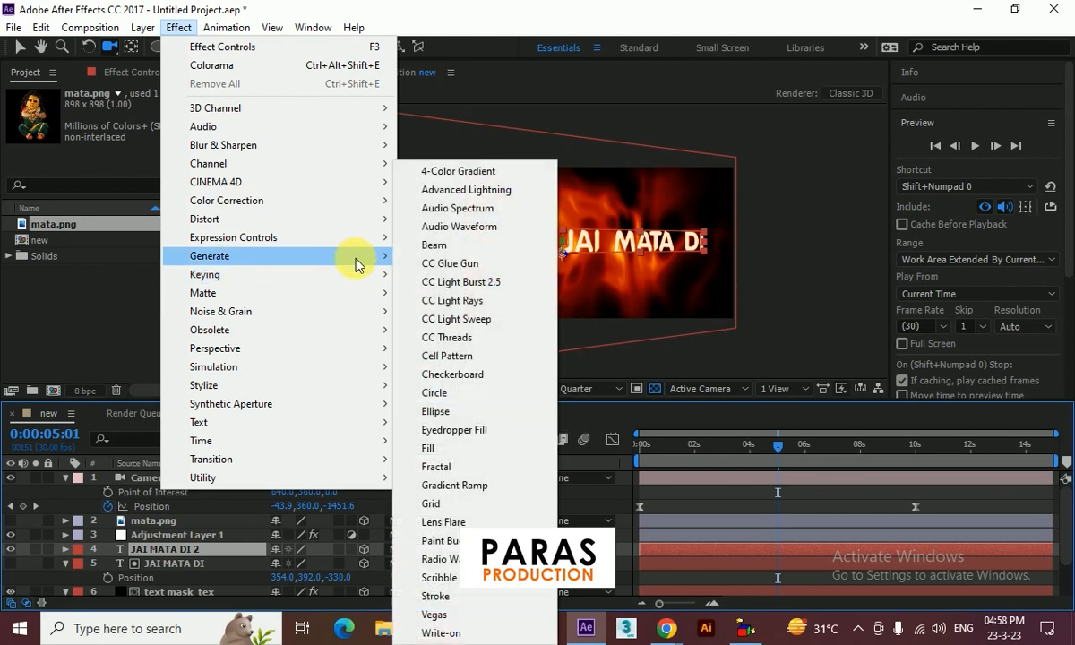
pyautogui.click(494, 285)
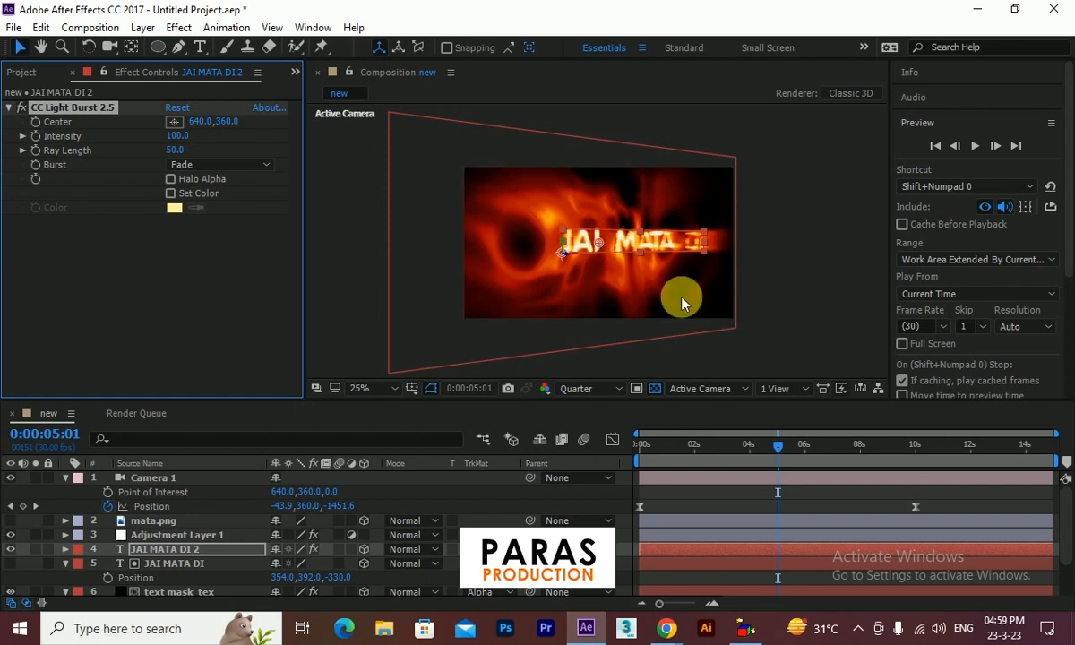
# Step: At 0 seconds, keyframe the light burst Center at 204, 348, with Intensity 1150 and Ray Length 91
pyautogui.moveTo(792, 444); pyautogui.dragTo(614, 456)
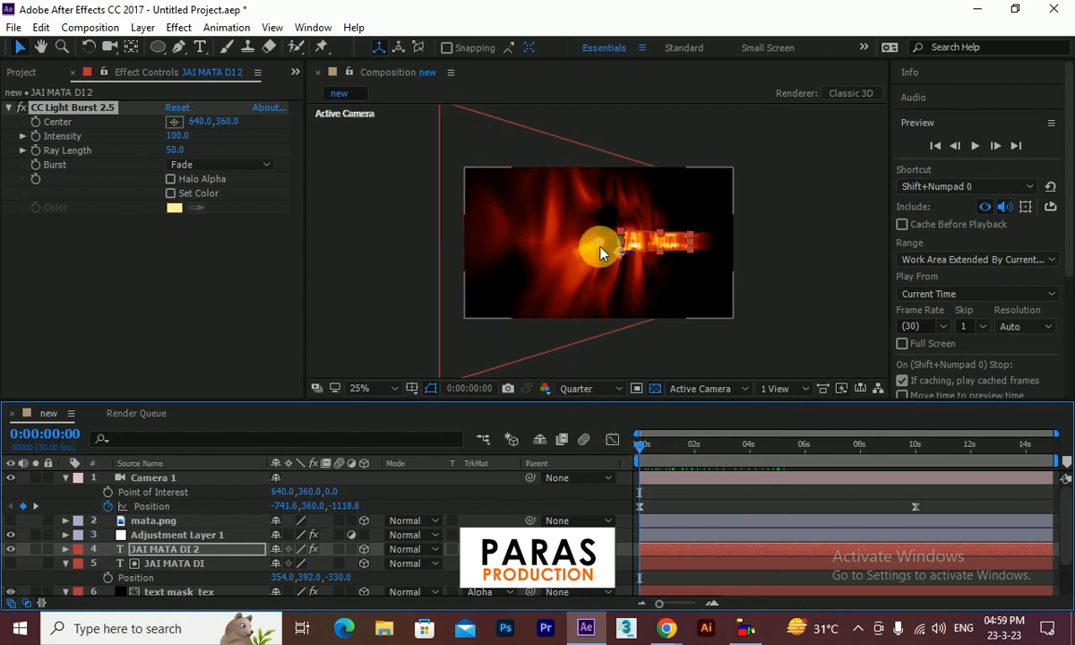
pyautogui.moveTo(600, 246); pyautogui.dragTo(655, 242)
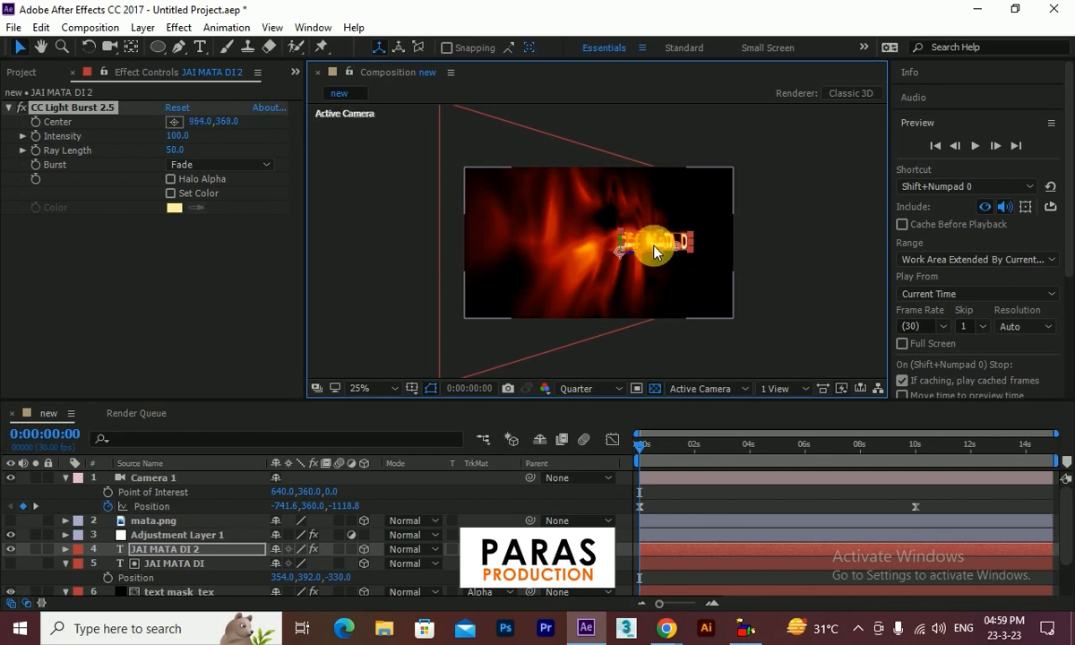
pyautogui.moveTo(555, 251); pyautogui.dragTo(525, 249)
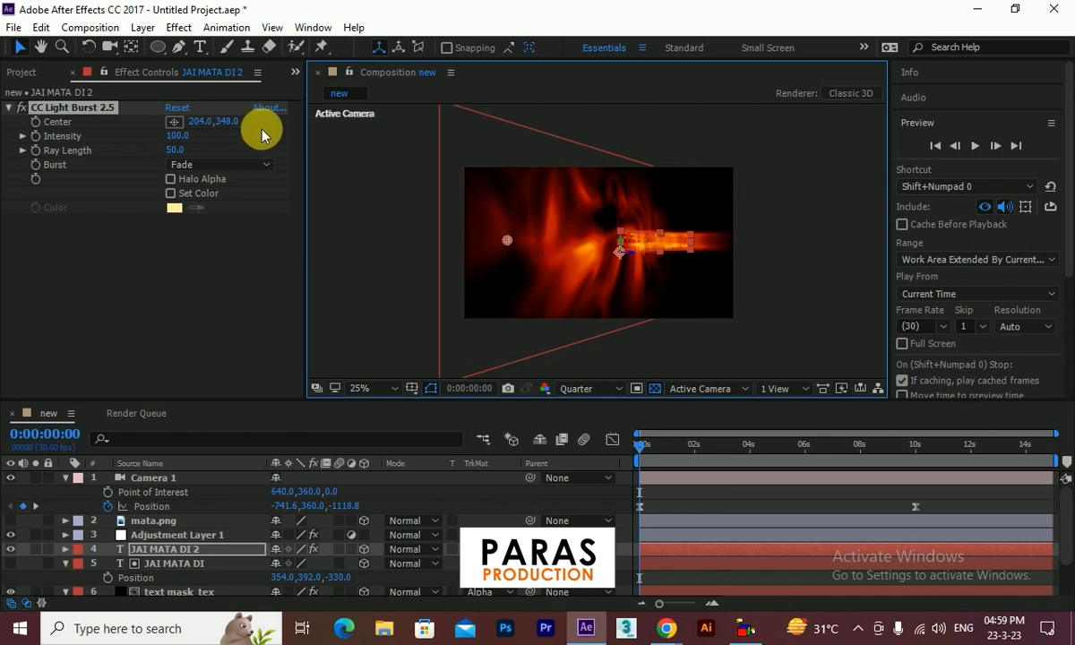
pyautogui.moveTo(184, 157); pyautogui.dragTo(145, 143)
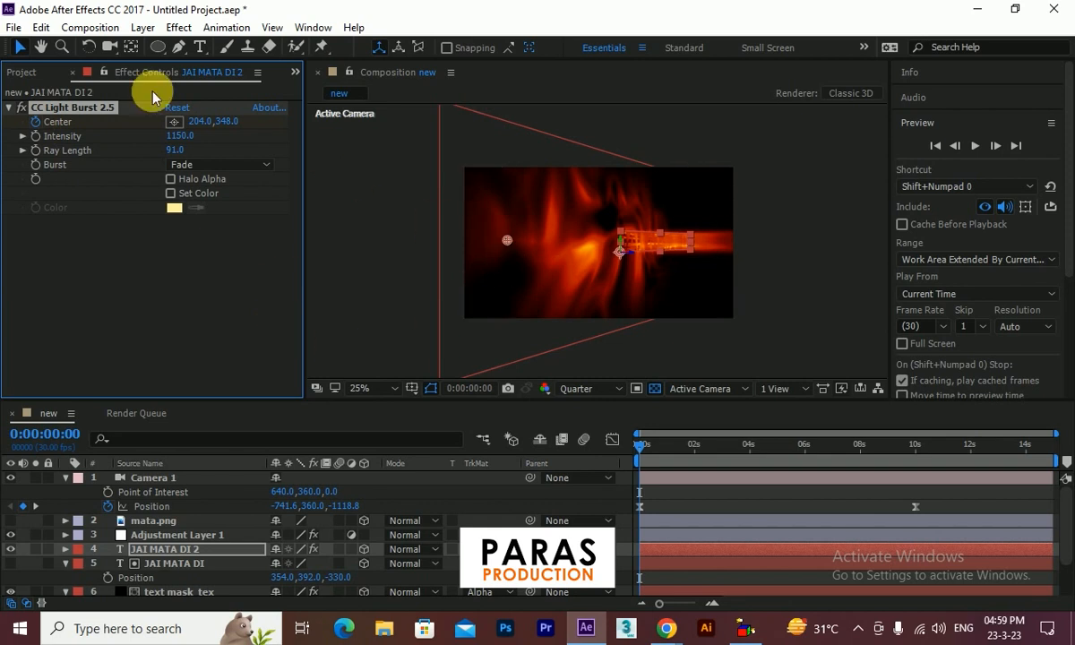
# Step: At 10 seconds, move the light burst Center to about 720, 364 over the text, and preview the animation from the start
pyautogui.moveTo(655, 446); pyautogui.dragTo(912, 467)
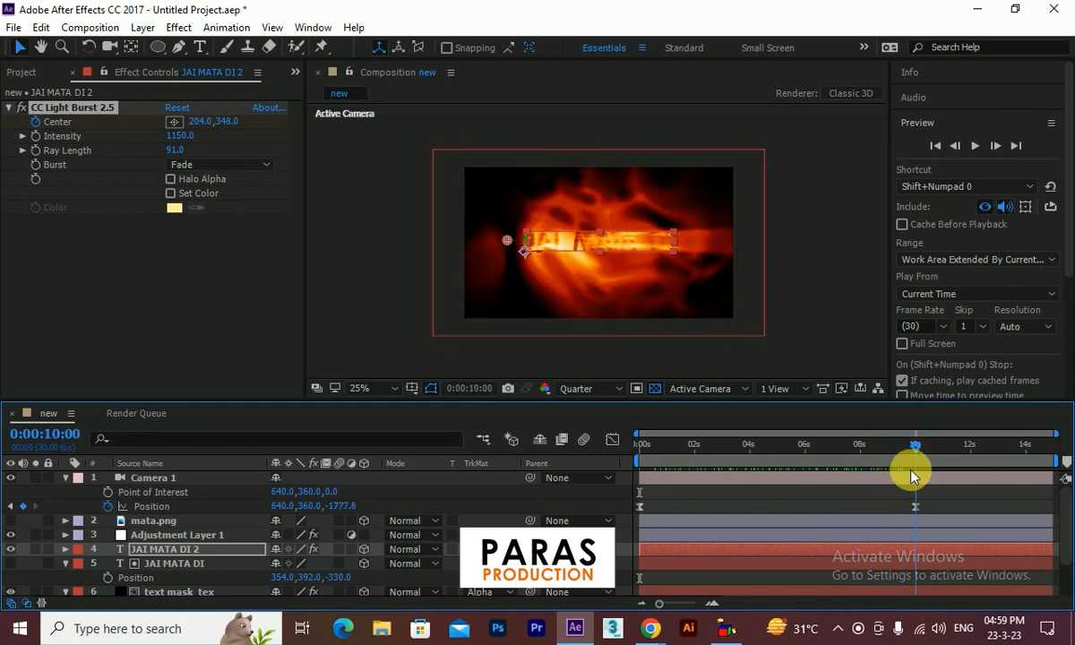
pyautogui.moveTo(504, 240); pyautogui.dragTo(625, 250)
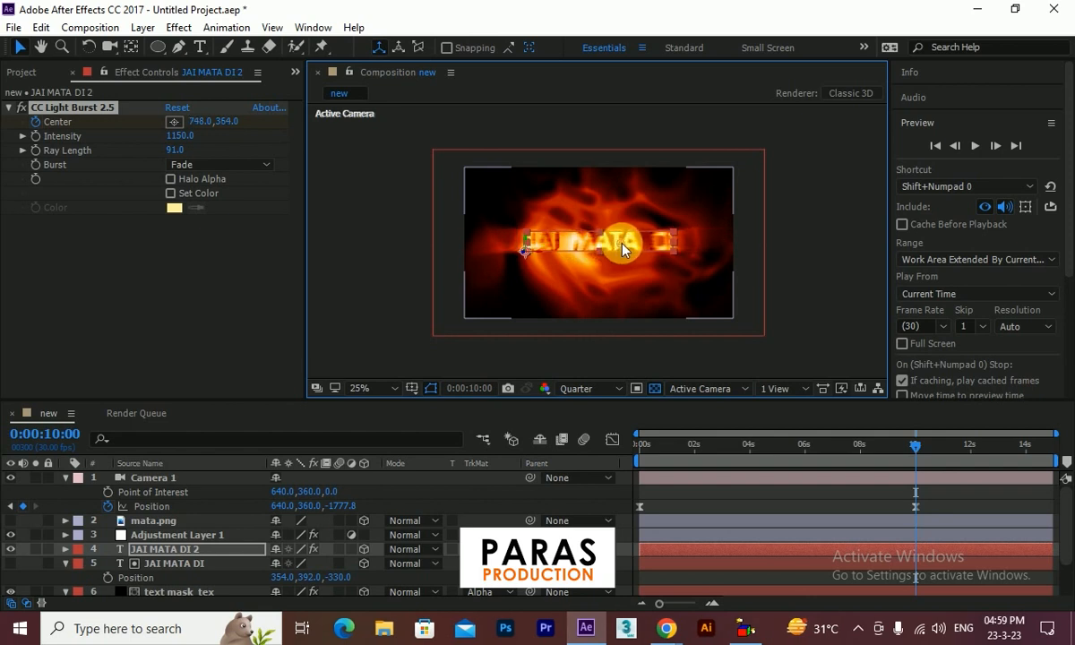
pyautogui.moveTo(914, 444); pyautogui.dragTo(583, 443)
pyautogui.click(975, 145)
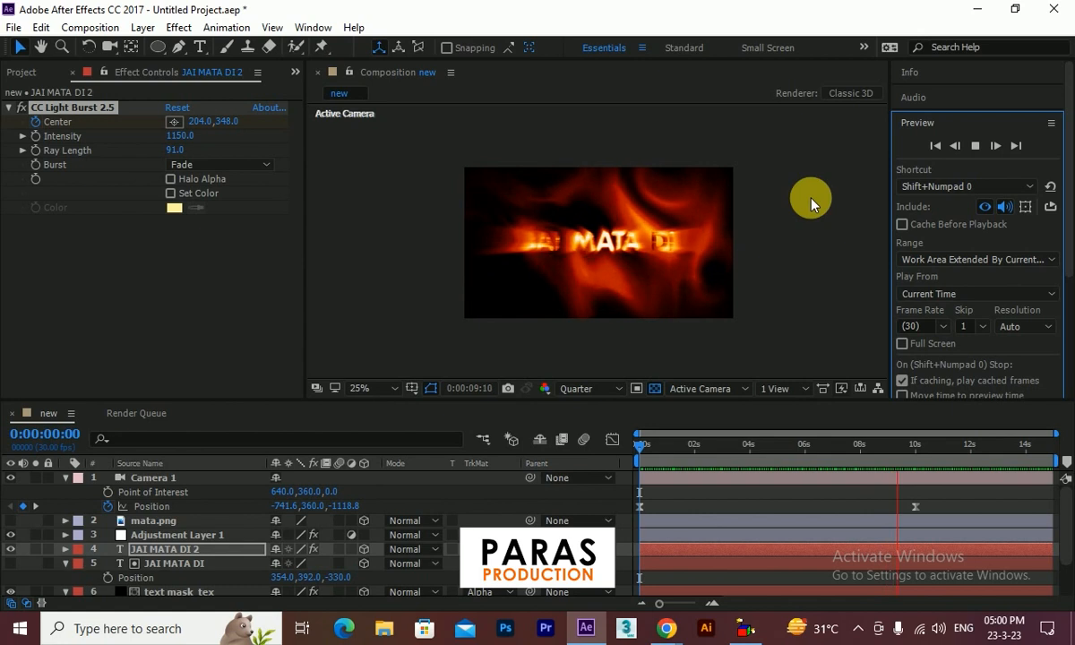
# Step: Show mata.png again and, at 10 seconds, shift it slightly away from the JAI MATA DI text
pyautogui.click(10, 521)
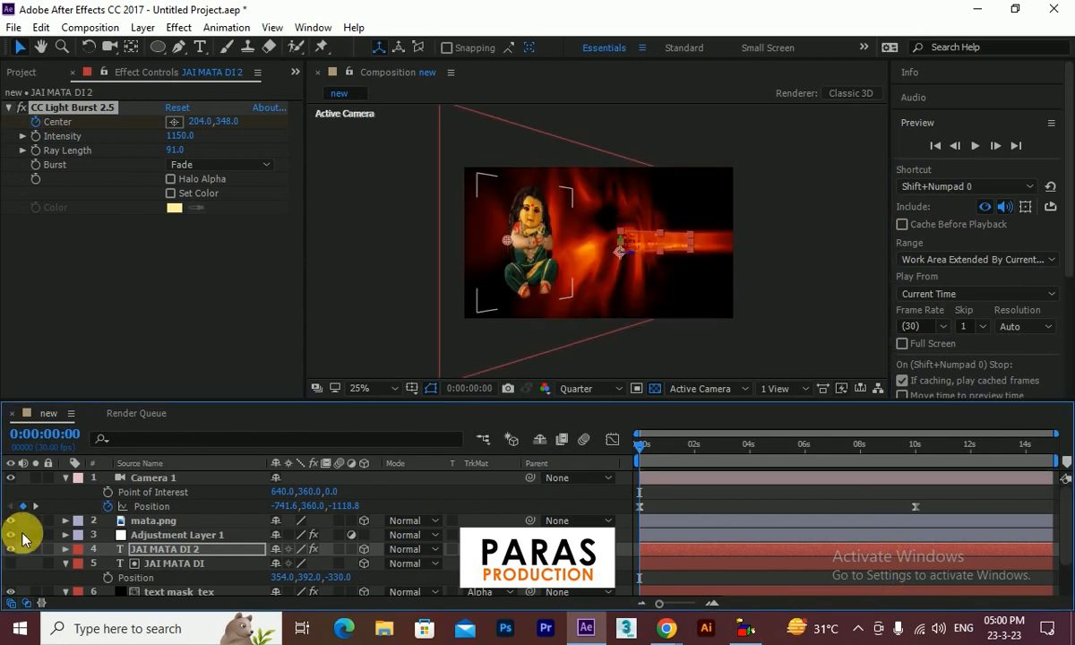
pyautogui.moveTo(676, 459); pyautogui.dragTo(915, 467)
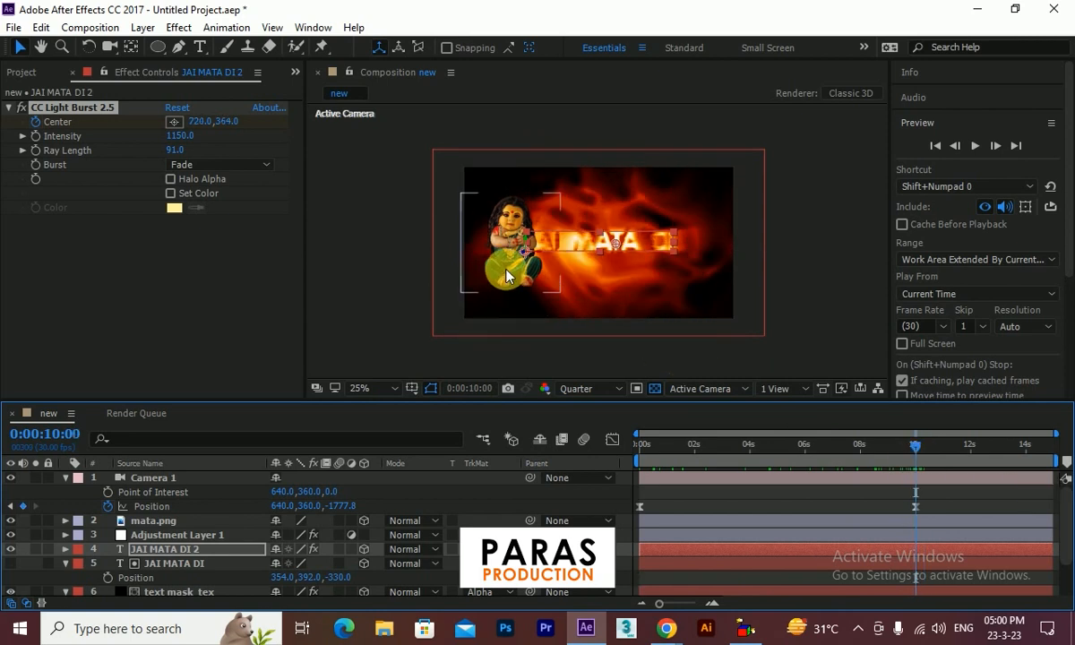
pyautogui.click(174, 520)
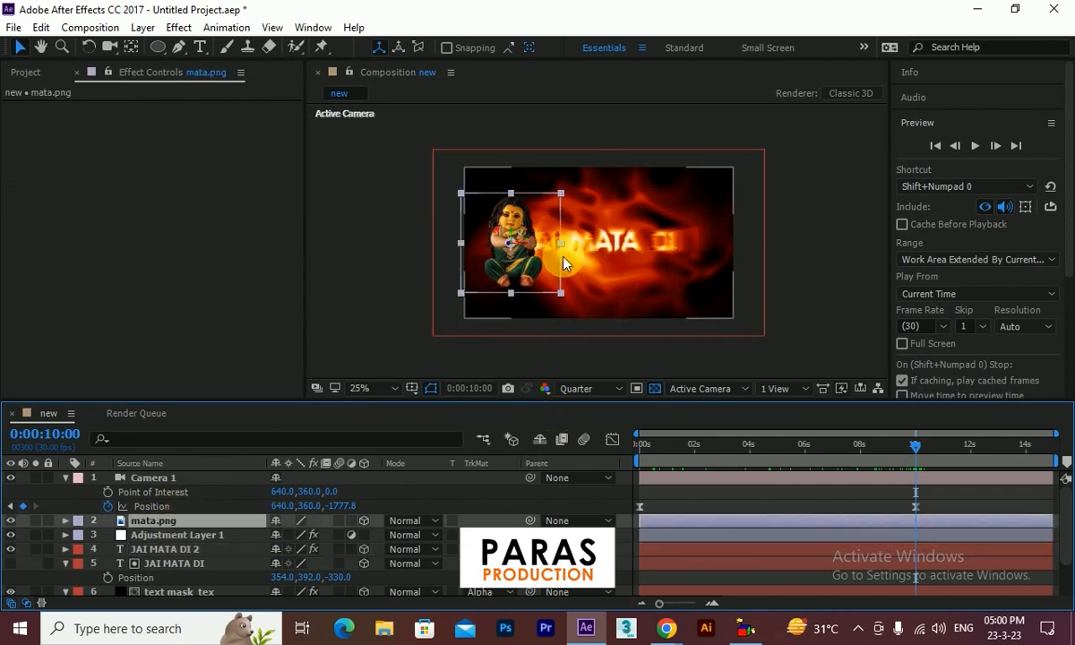
pyautogui.moveTo(523, 249); pyautogui.dragTo(512, 249)
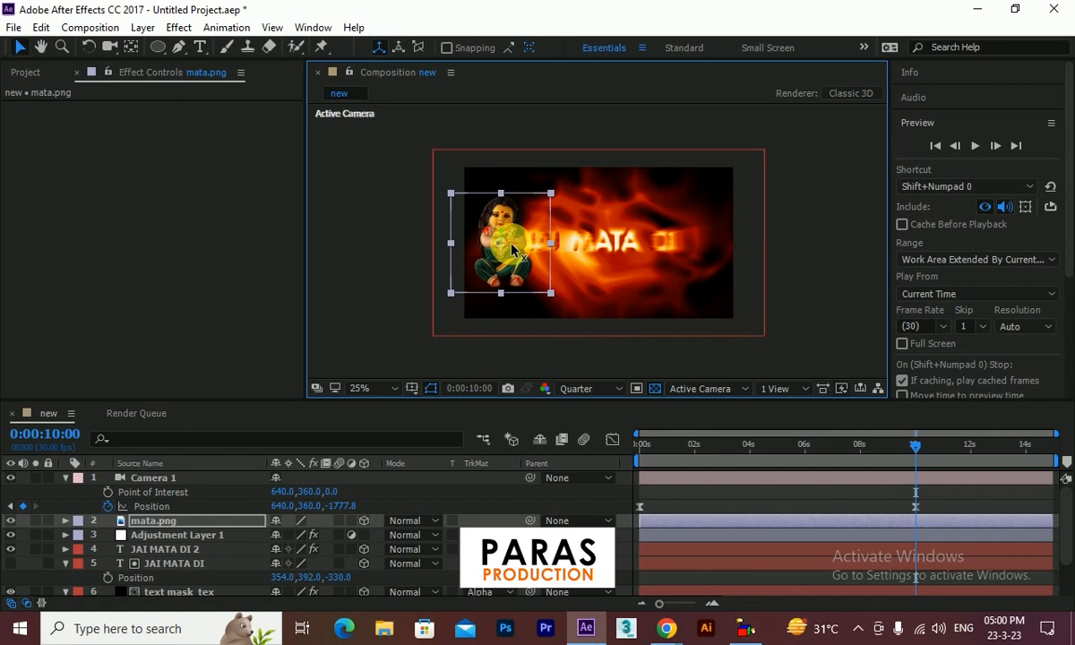
# Step: Switch the viewer to 2 Views - Horizontal and bring mata.png forward from the background plane in the Top view
pyautogui.click(775, 388)
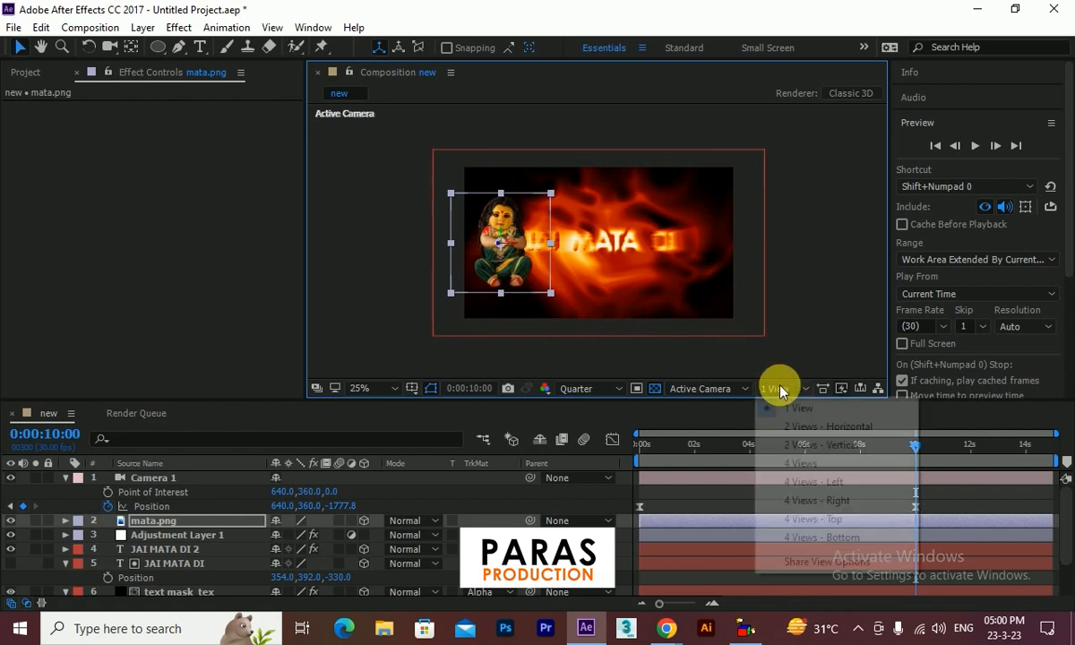
pyautogui.click(791, 429)
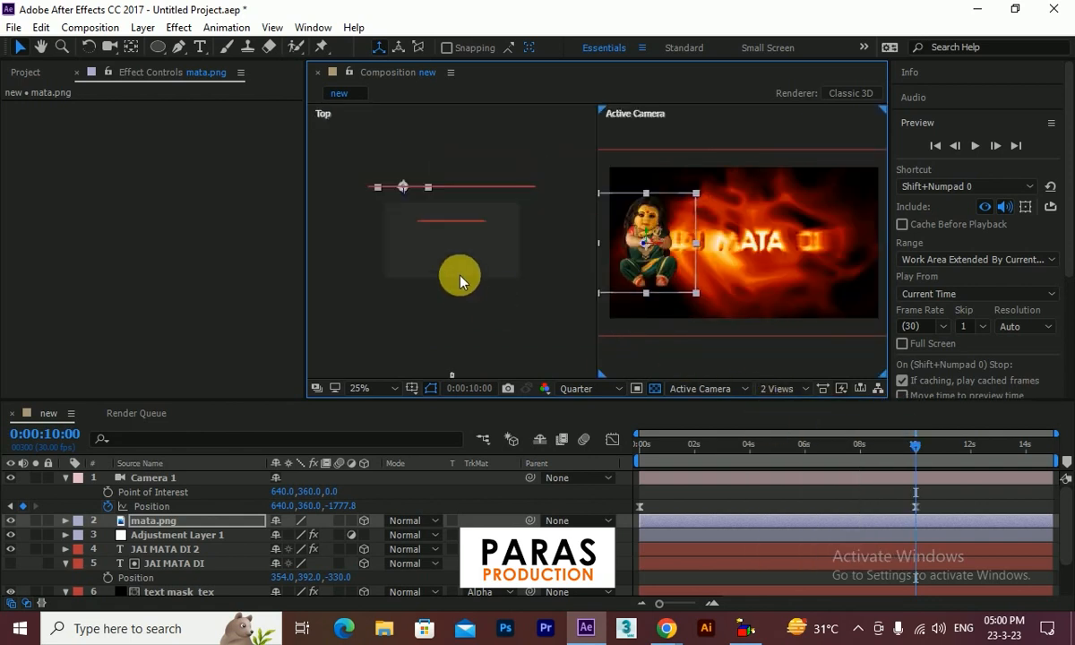
pyautogui.moveTo(403, 202); pyautogui.dragTo(403, 105)
pyautogui.moveTo(405, 150); pyautogui.dragTo(411, 220)
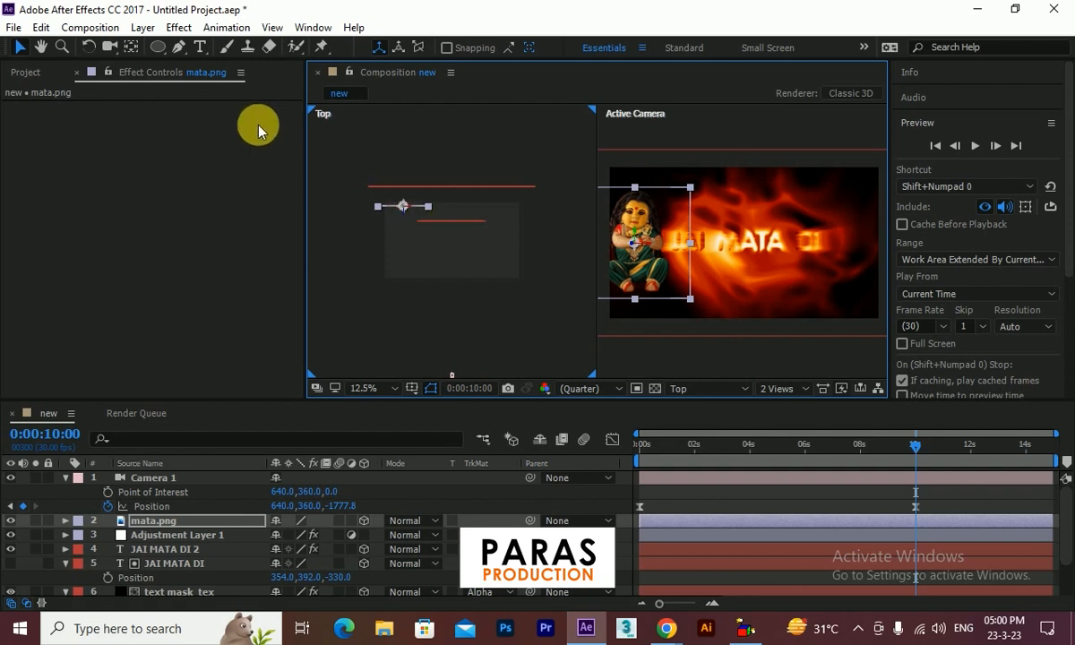
# Step: Scale mata.png to 28.8% and place it level with the text plane's outer end in the Top view, checking earlier frames
pyautogui.press('s')
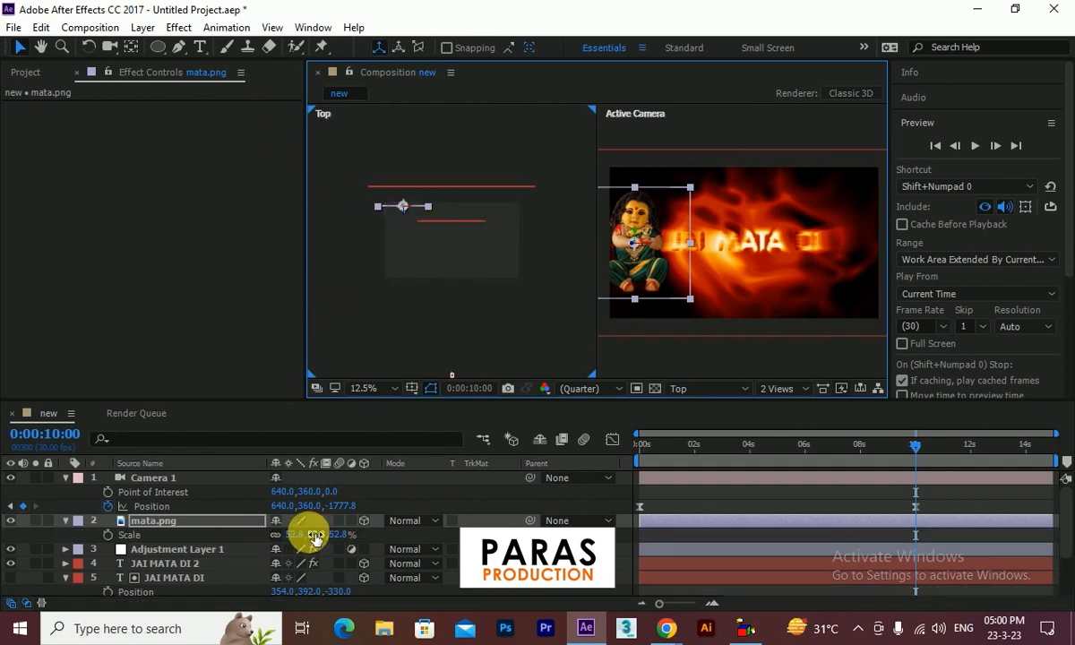
pyautogui.moveTo(308, 536); pyautogui.dragTo(291, 537)
pyautogui.moveTo(405, 220)
pyautogui.mouseDown()
pyautogui.moveTo(409, 235)
pyautogui.moveTo(412, 221)
pyautogui.mouseUp()
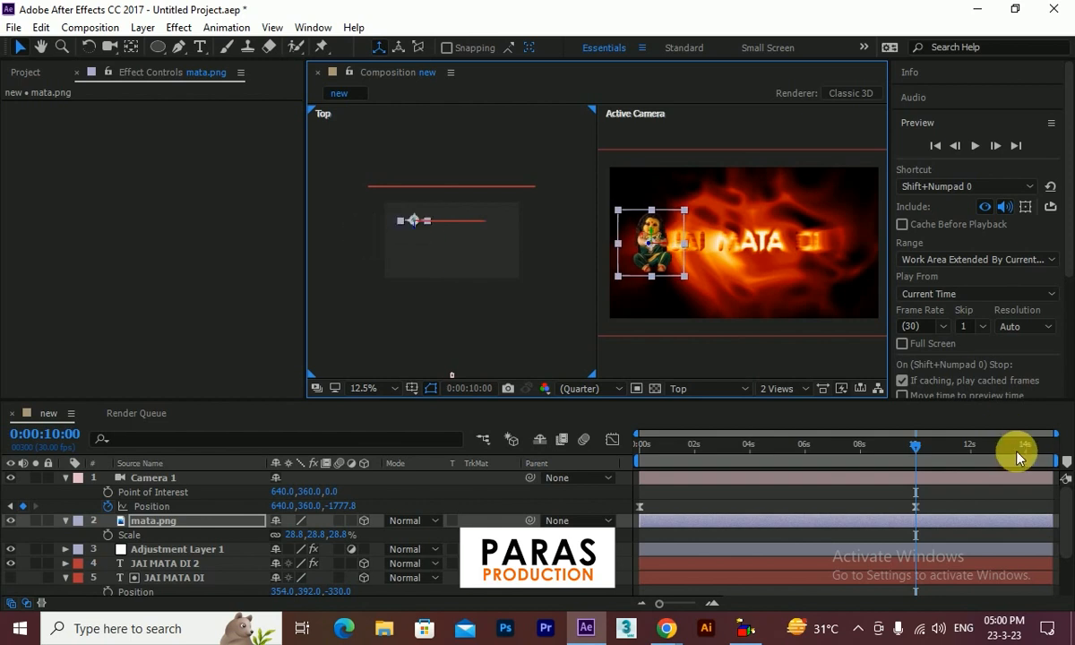
pyautogui.moveTo(923, 450); pyautogui.dragTo(866, 479)
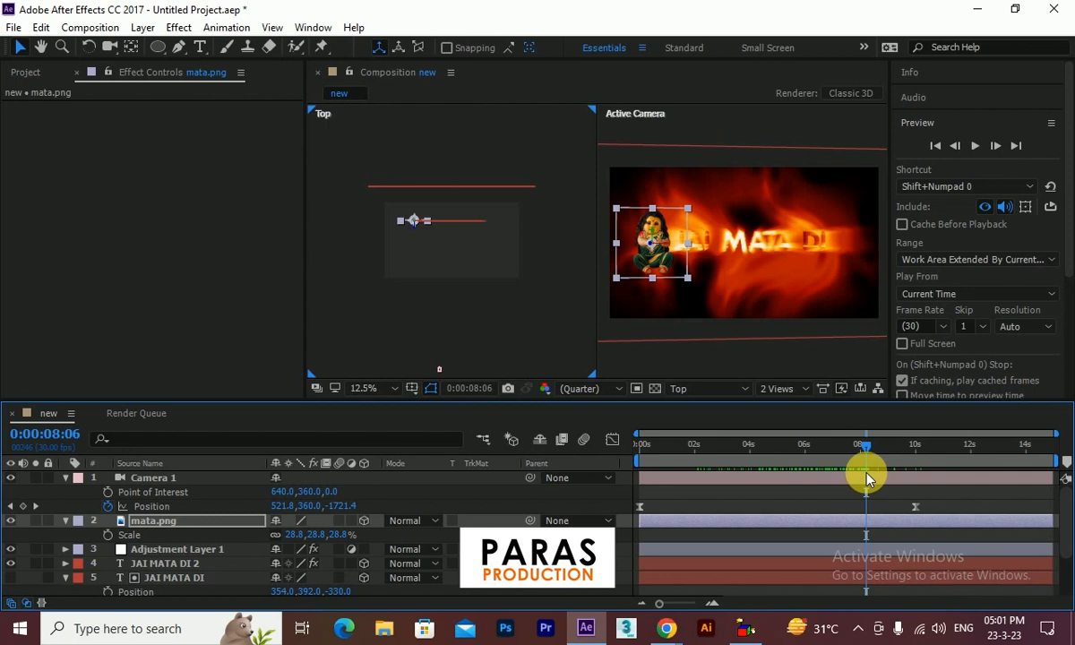
# Step: Shift the mata.png layer in time so that it starts at 0:00:08:06
pyautogui.click(857, 523)
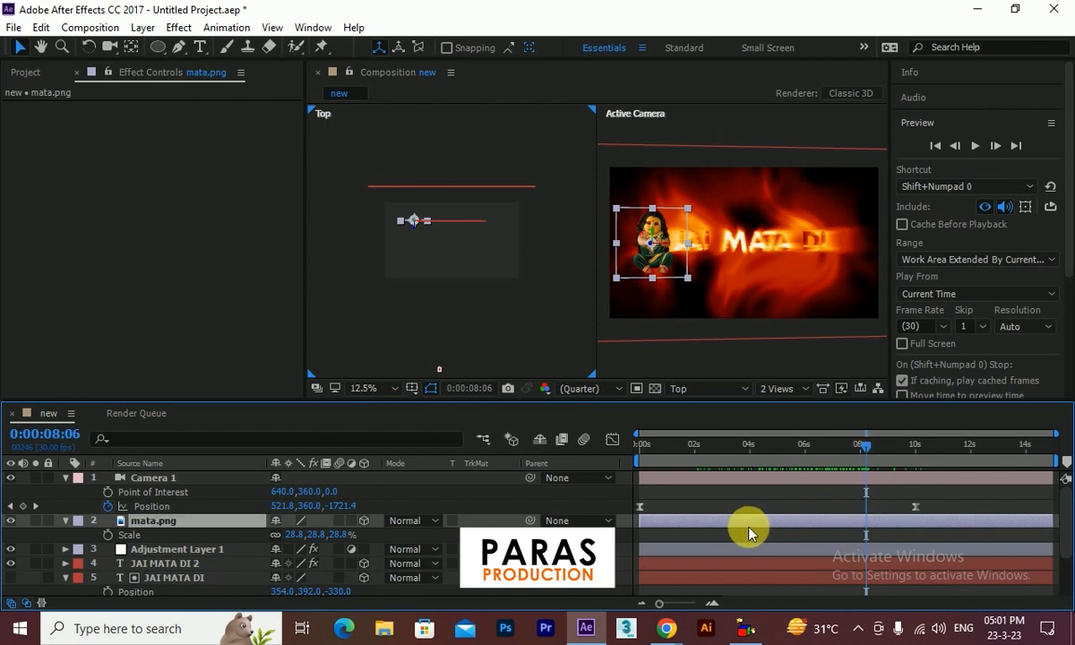
pyautogui.click(674, 535)
pyautogui.moveTo(675, 522); pyautogui.dragTo(862, 524)
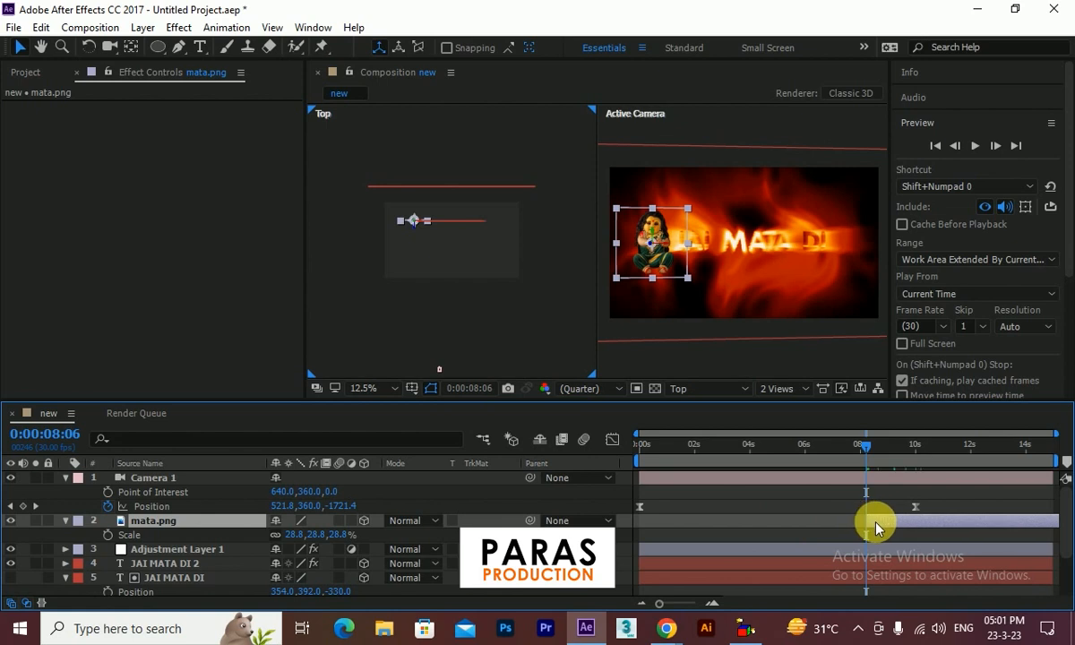
# Step: Add mata.png Position keyframes at 0:00:08:06 and 0:00:09:29, both holding its current place beside the text
pyautogui.moveTo(867, 444)
pyautogui.mouseDown()
pyautogui.moveTo(844, 449)
pyautogui.moveTo(865, 462)
pyautogui.mouseUp()
pyautogui.press('p')
pyautogui.click(107, 534)
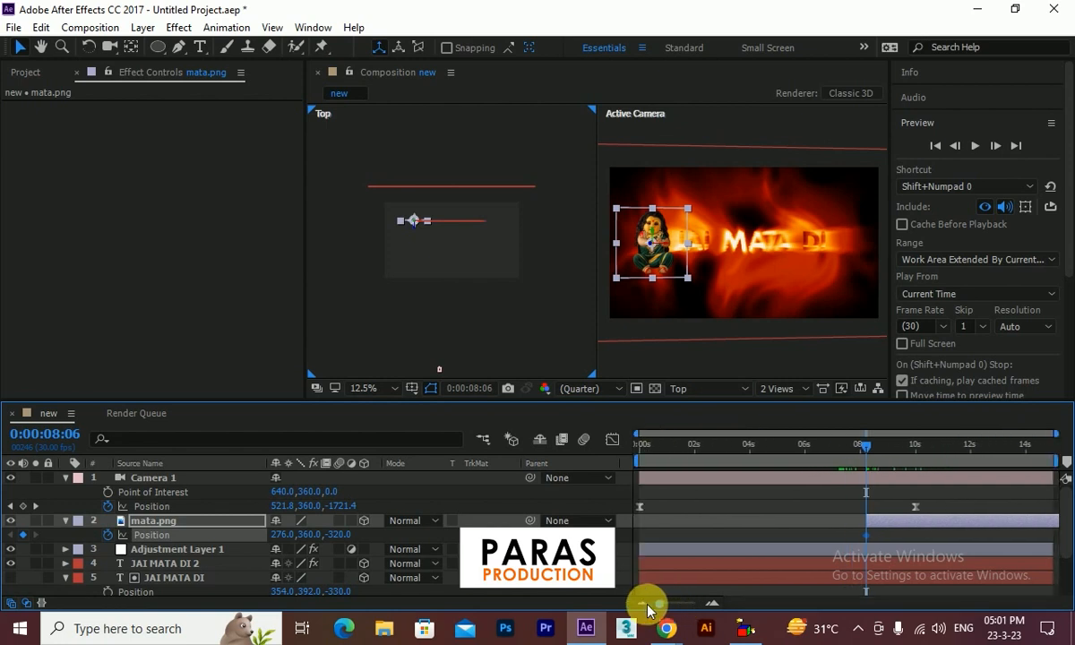
pyautogui.moveTo(868, 445); pyautogui.dragTo(916, 472)
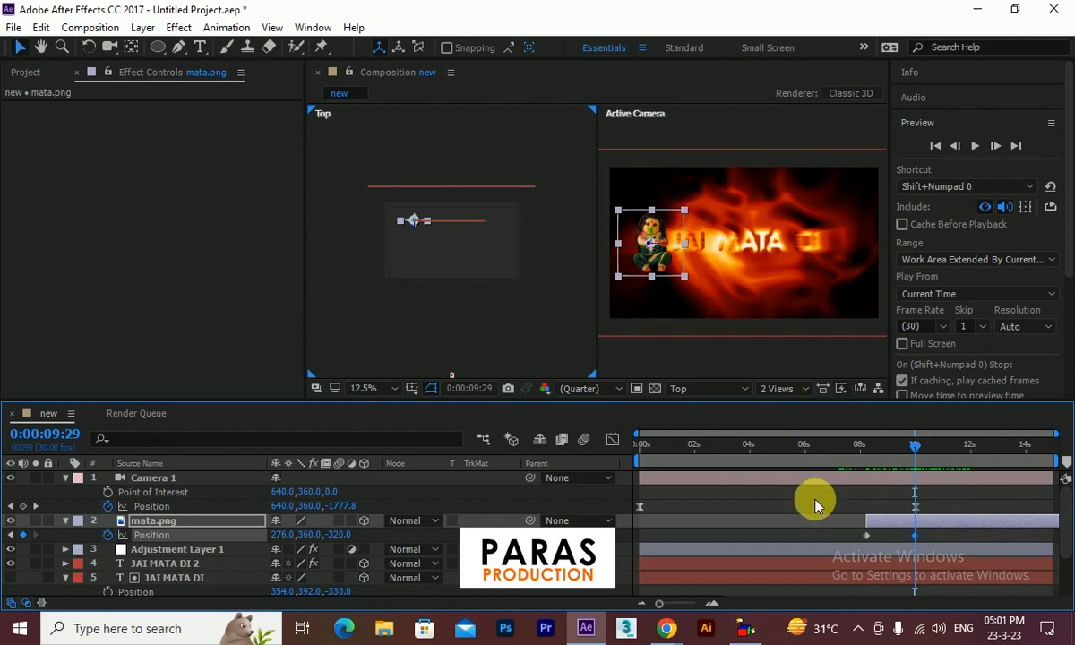
# Step: At 0:00:08:06, pull mata.png behind the camera to about Z -3016, apply Easy Ease to both Position keyframes, and preview the move
pyautogui.moveTo(927, 453); pyautogui.dragTo(888, 451)
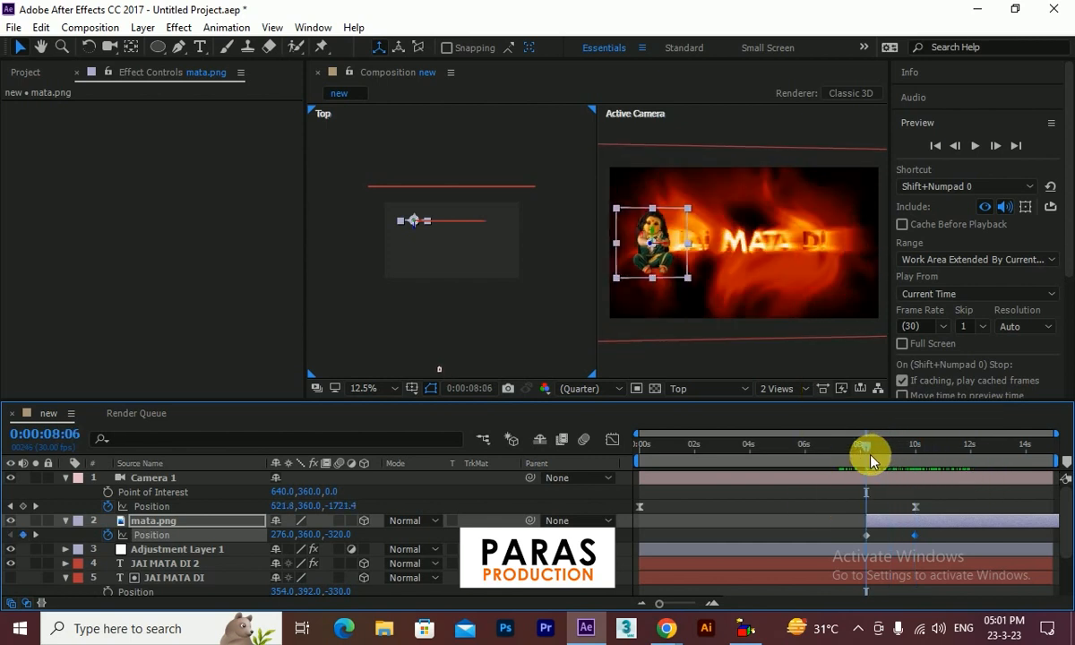
pyautogui.moveTo(413, 235); pyautogui.dragTo(382, 518)
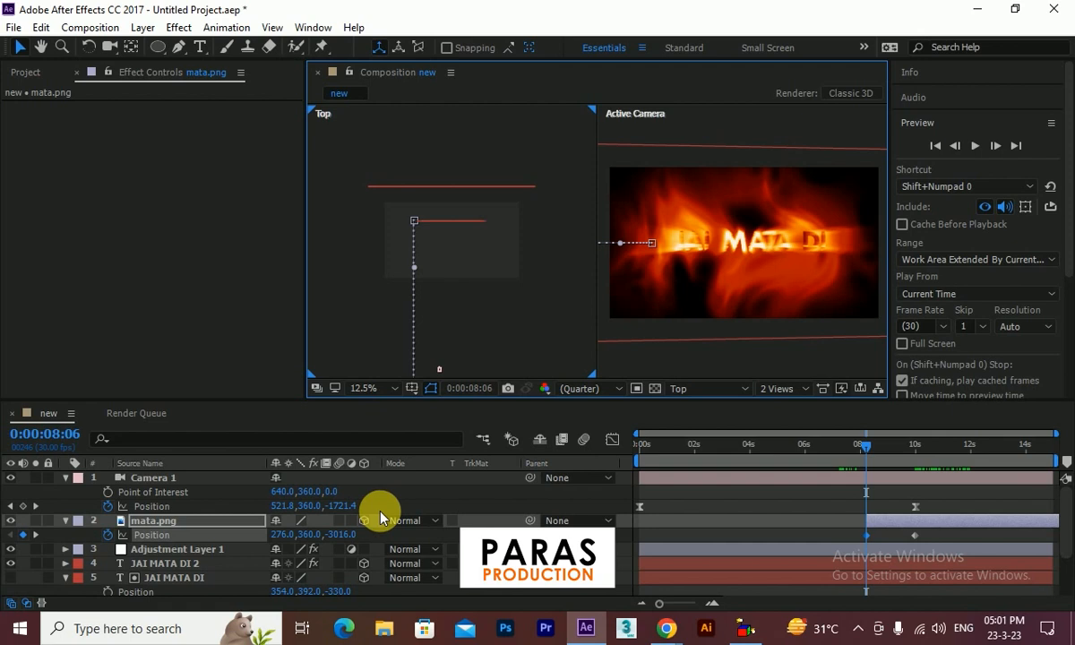
pyautogui.moveTo(934, 536); pyautogui.dragTo(851, 544)
pyautogui.press('F9')
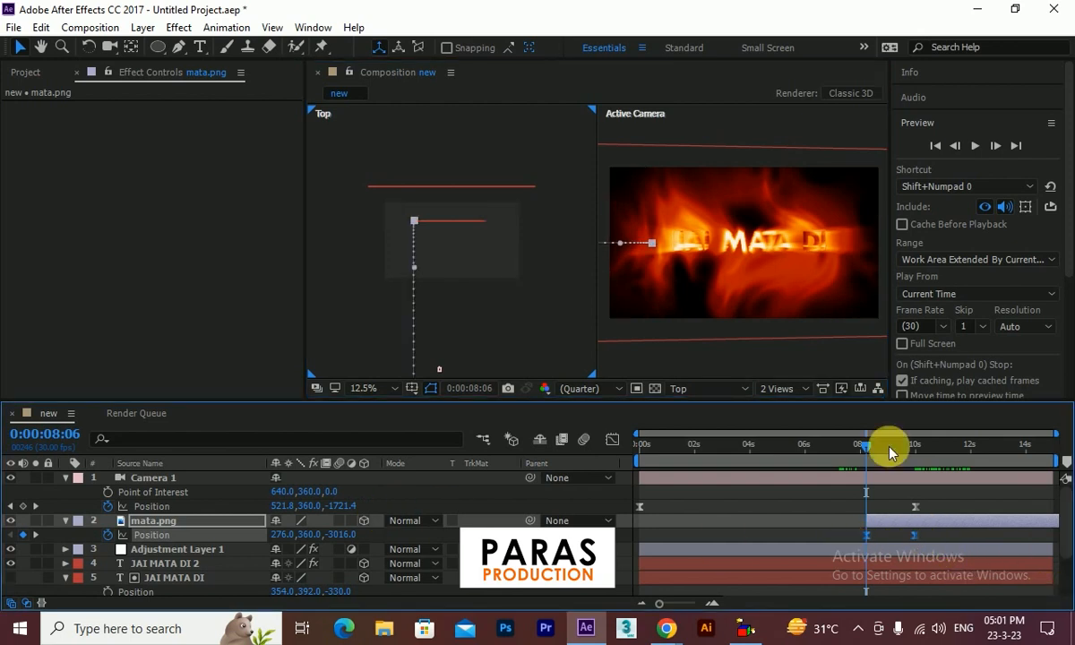
pyautogui.click(975, 145)
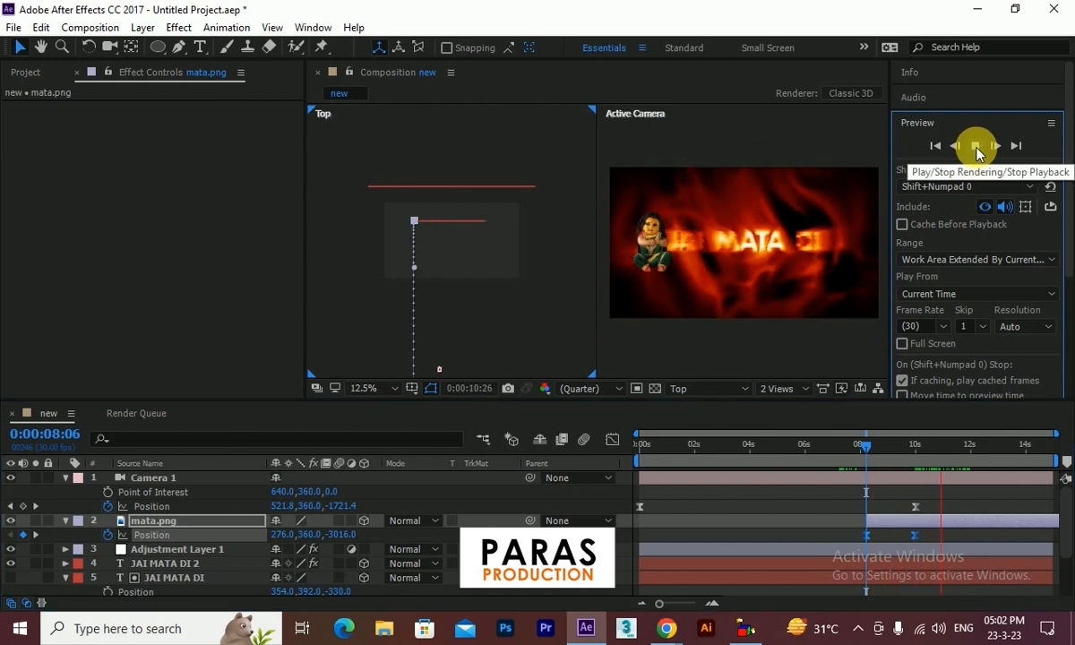
pyautogui.moveTo(876, 445)
pyautogui.mouseDown()
pyautogui.moveTo(828, 448)
pyautogui.moveTo(887, 457)
pyautogui.mouseUp()
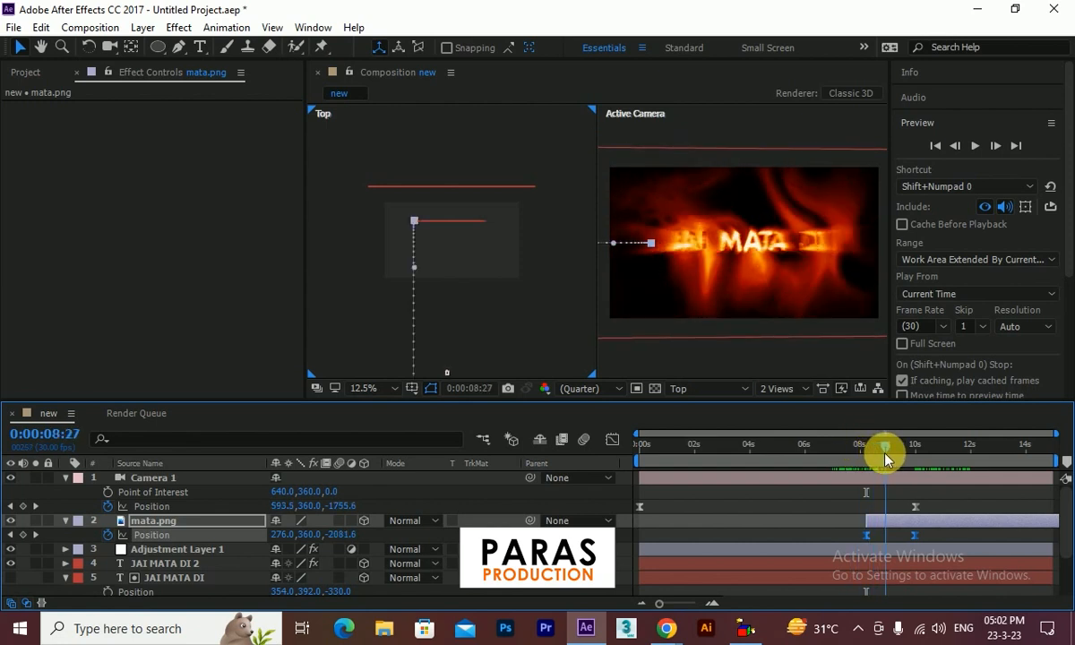
# Step: At mata.png's first Position keyframe, 0:00:08:06, set the X position to 749 so the motion path runs diagonally
pyautogui.scroll(-2, 502, 261)
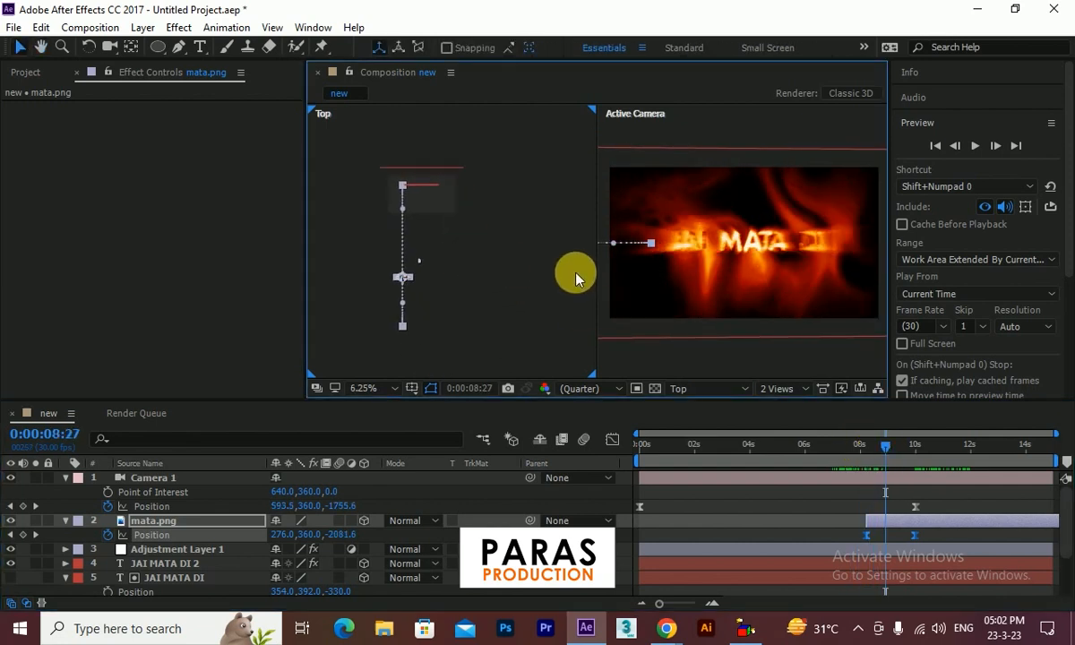
pyautogui.scroll(-1, 742, 269)
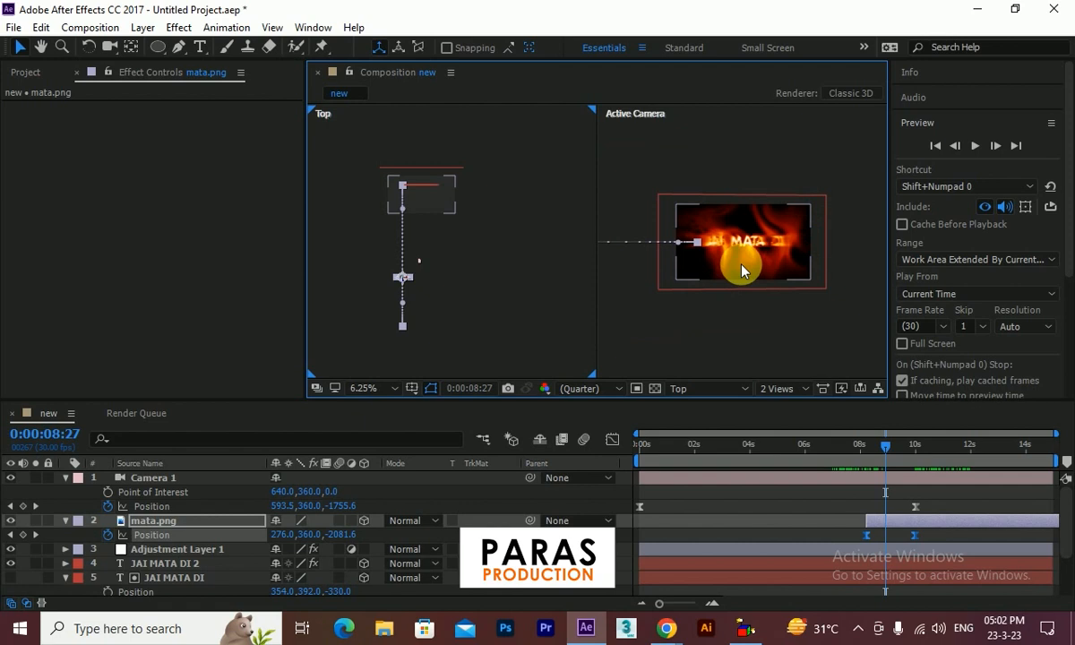
pyautogui.moveTo(887, 452); pyautogui.dragTo(866, 450)
pyautogui.click(884, 537)
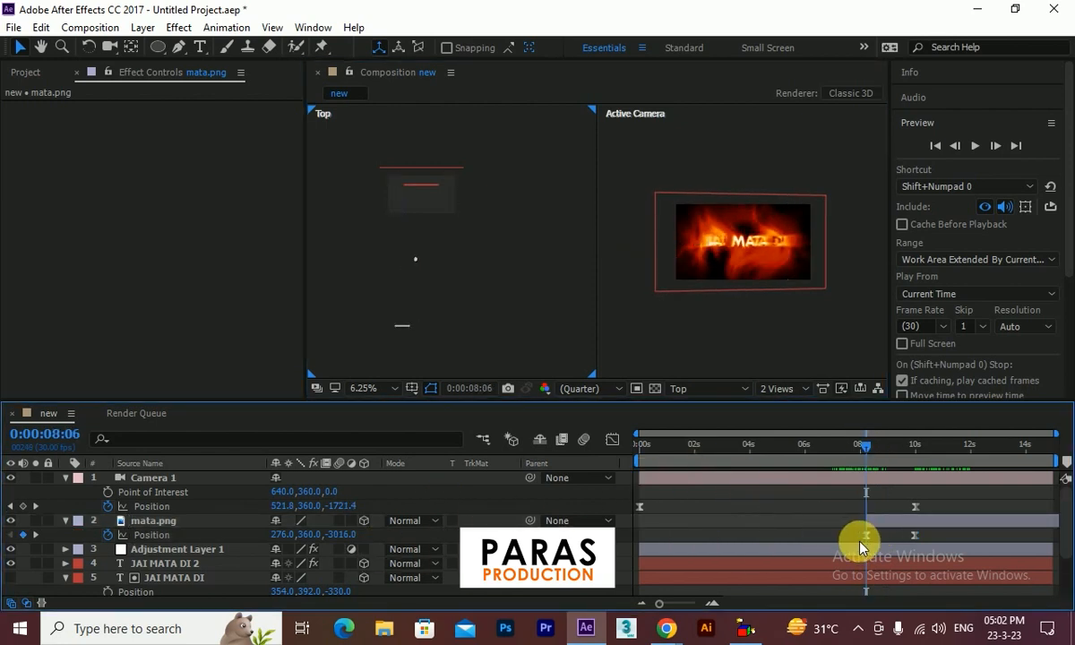
pyautogui.click(865, 542)
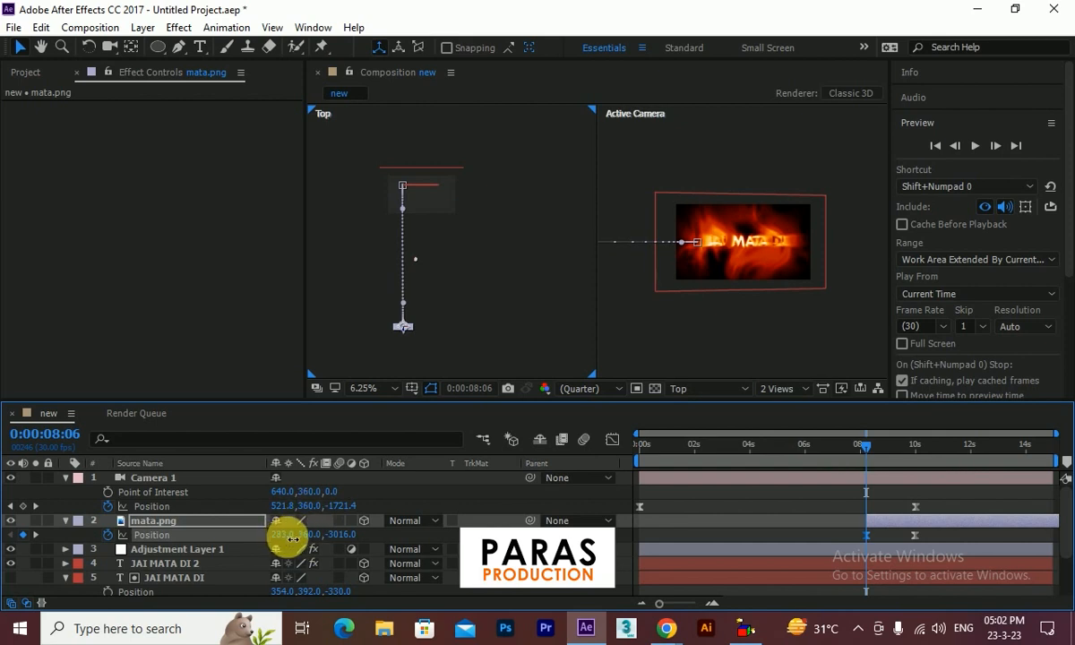
pyautogui.moveTo(307, 538); pyautogui.dragTo(556, 520)
pyautogui.moveTo(587, 523); pyautogui.dragTo(673, 510)
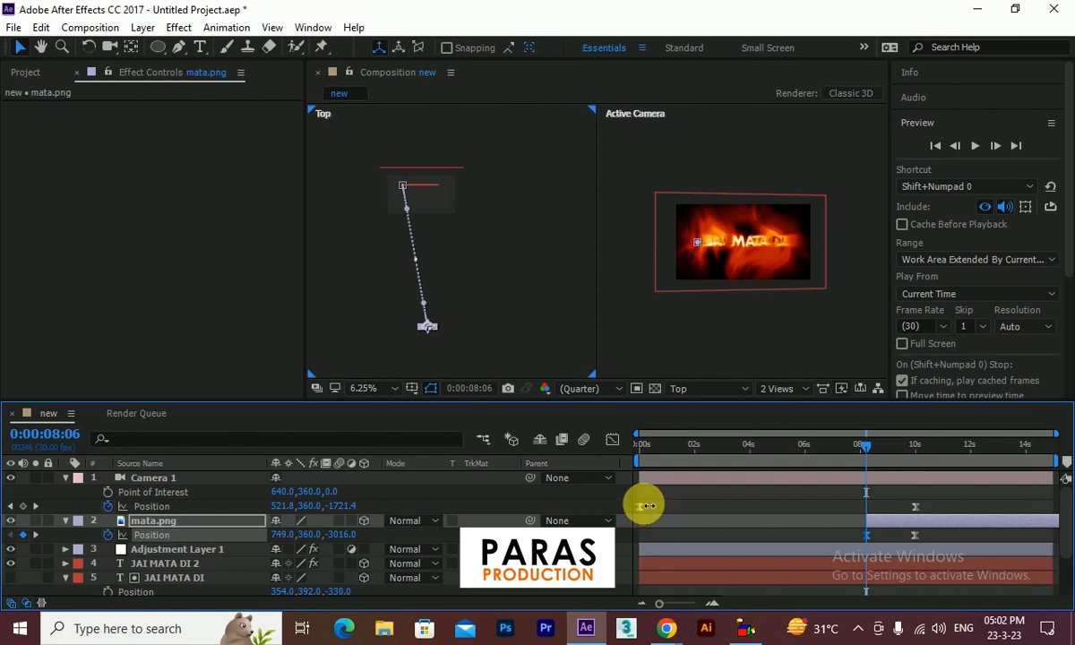
# Step: Preview mata.png's entrance from 8 seconds, switch the viewer to 1 View with the Active Camera, and preview the animation from the start
pyautogui.moveTo(862, 447)
pyautogui.mouseDown()
pyautogui.moveTo(896, 452)
pyautogui.moveTo(857, 462)
pyautogui.mouseUp()
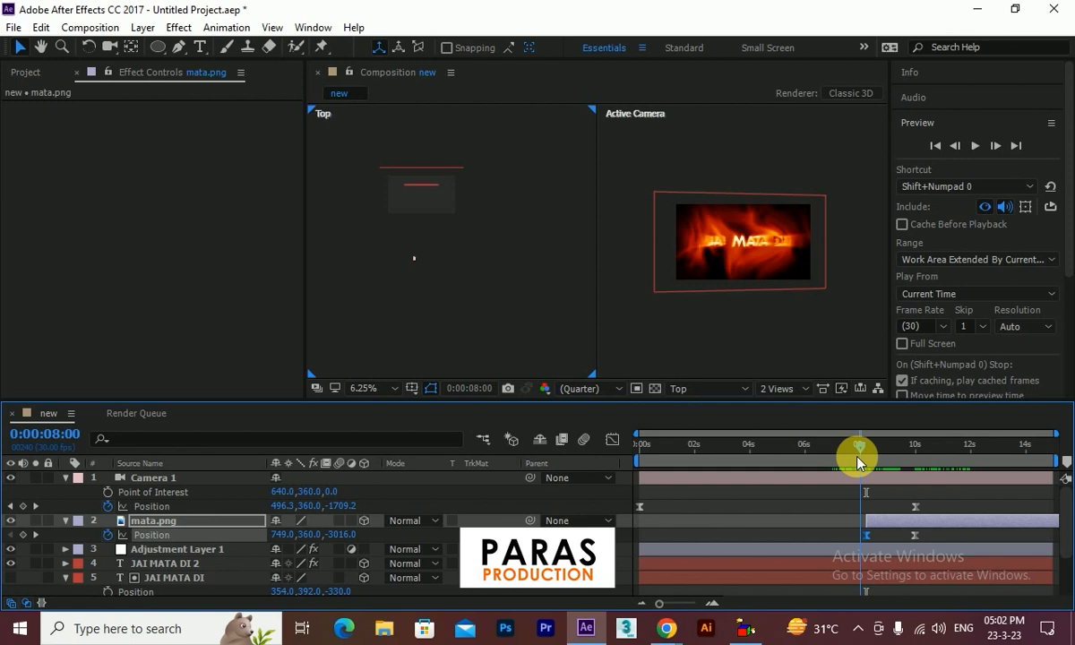
pyautogui.click(975, 145)
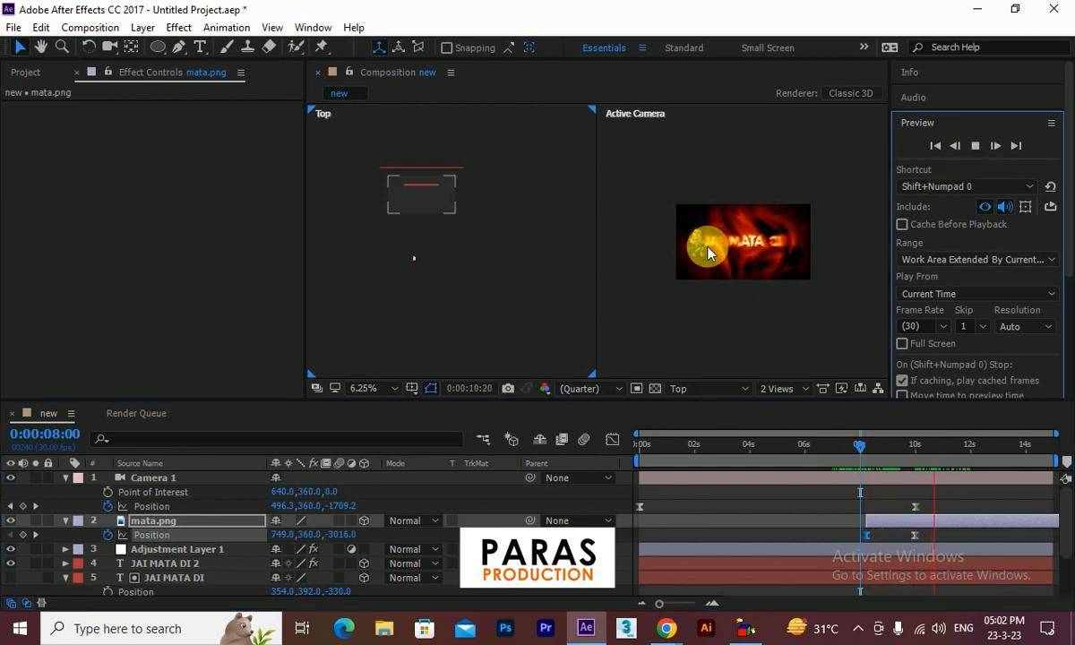
pyautogui.click(778, 389)
pyautogui.click(797, 408)
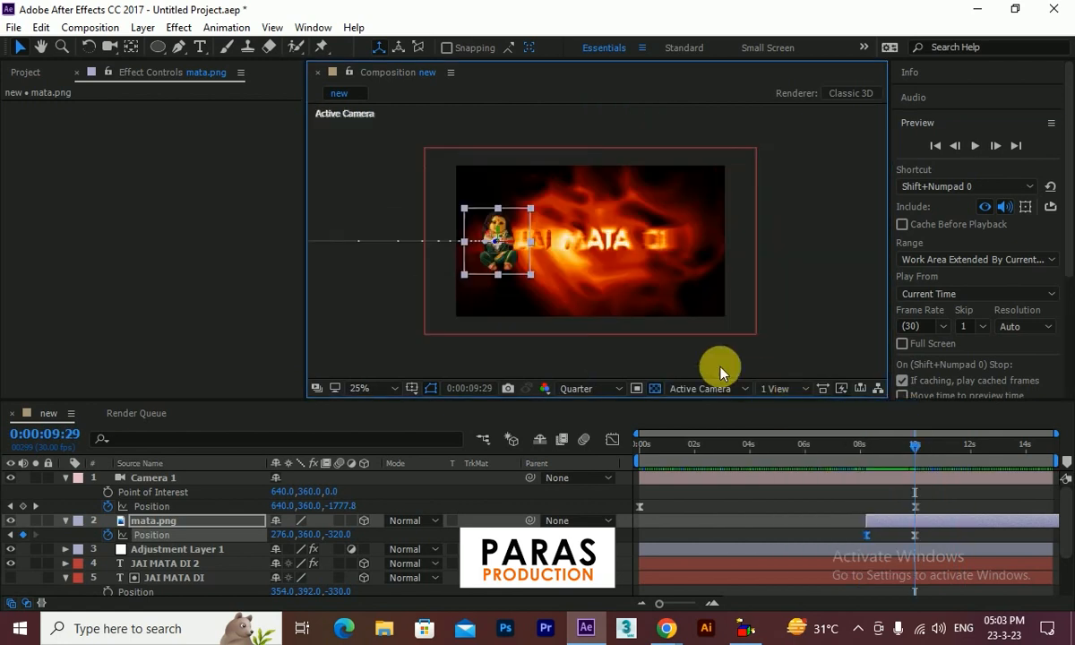
pyautogui.moveTo(906, 443); pyautogui.dragTo(631, 443)
pyautogui.click(974, 145)
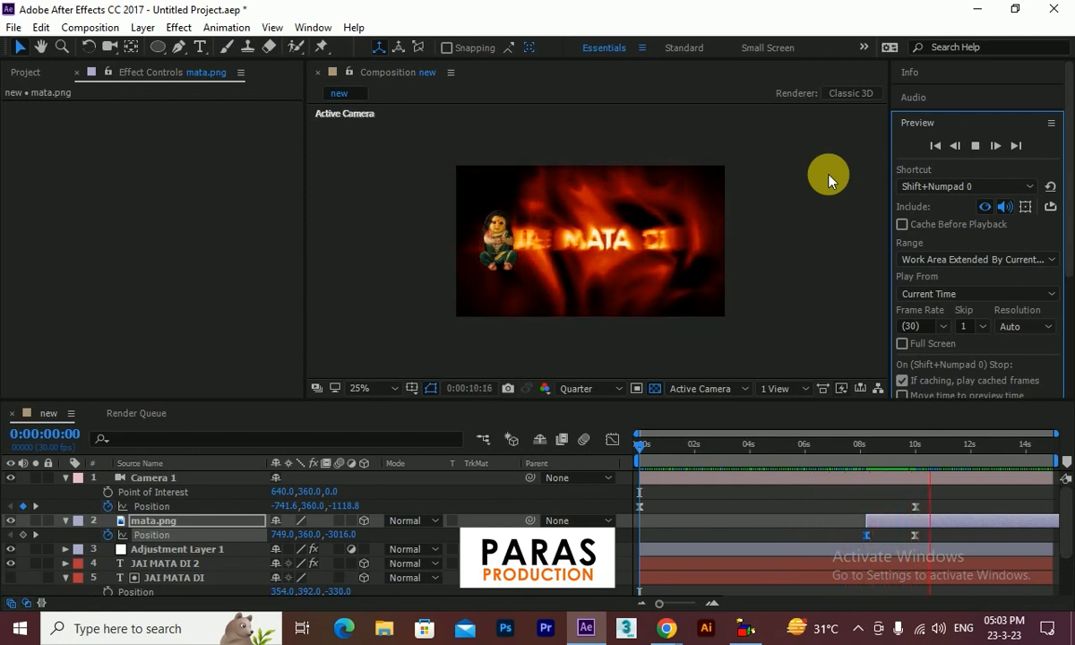
# Step: At 10 seconds, lower the CC Light Burst 2.5 Intensity on JAI MATA DI 2 to 740
pyautogui.moveTo(932, 455); pyautogui.dragTo(914, 456)
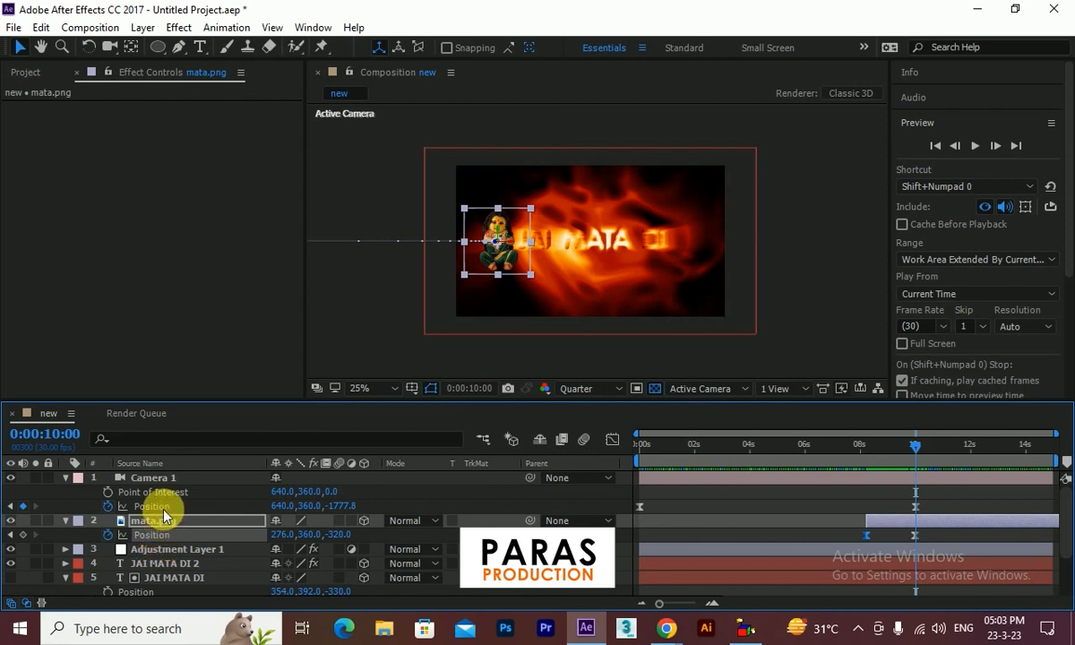
pyautogui.click(162, 565)
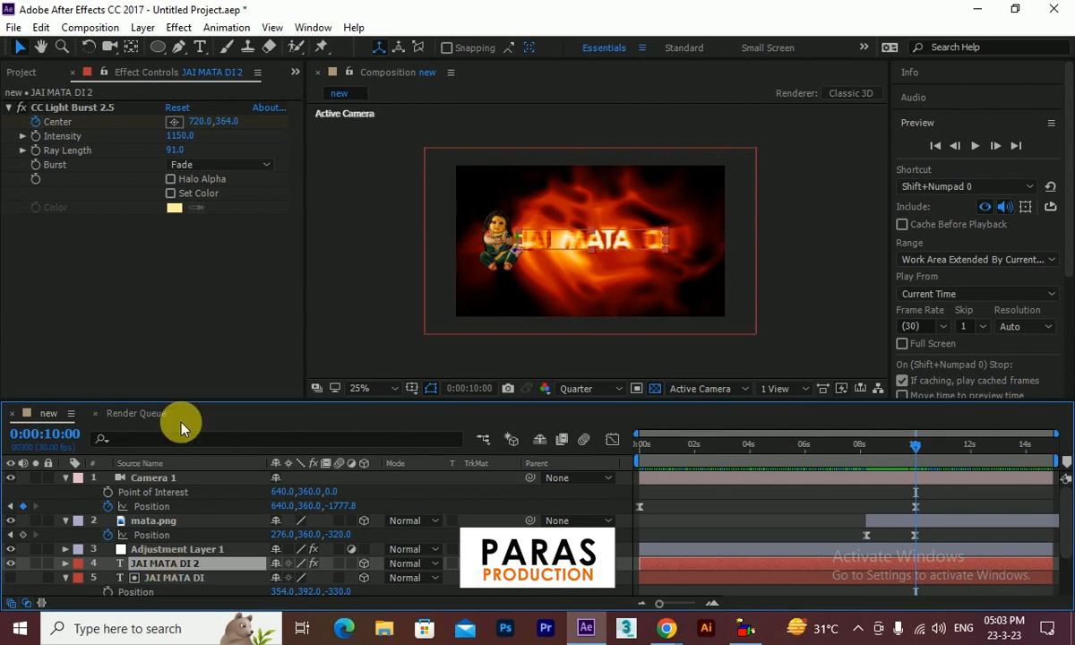
pyautogui.moveTo(179, 136); pyautogui.dragTo(6, 167)
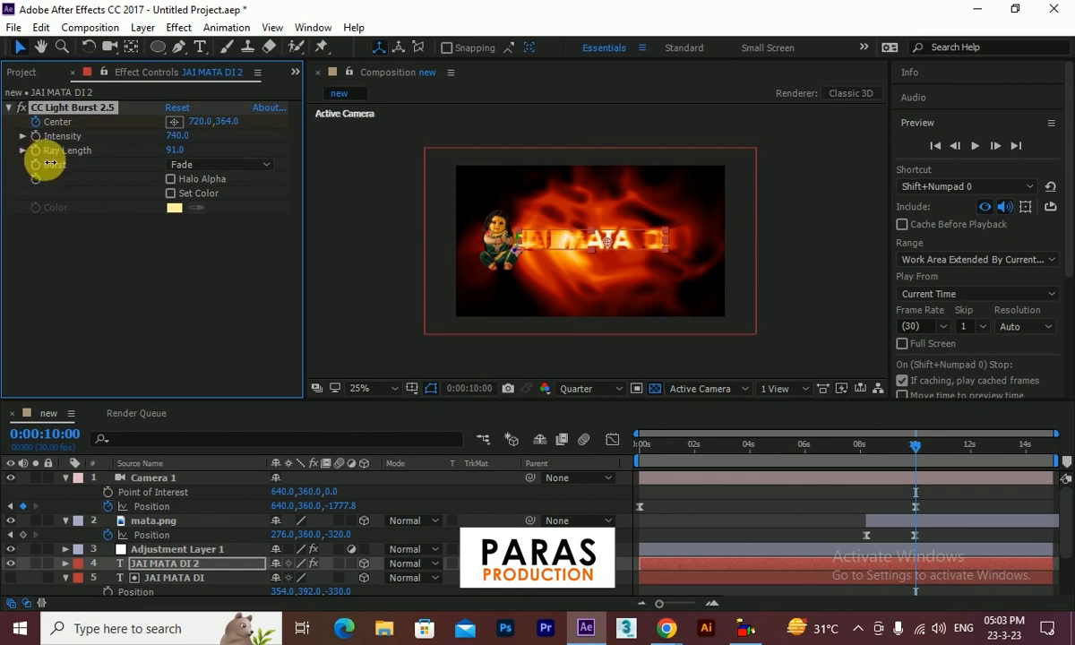
# Step: Try an Intensity of 0 and a shorter Ray Length on the light burst, and undo both changes
pyautogui.click(179, 137)
pyautogui.write('0')
pyautogui.press('Return')
pyautogui.moveTo(176, 151); pyautogui.dragTo(95, 162)
pyautogui.hotkey('ctrl', 'z')
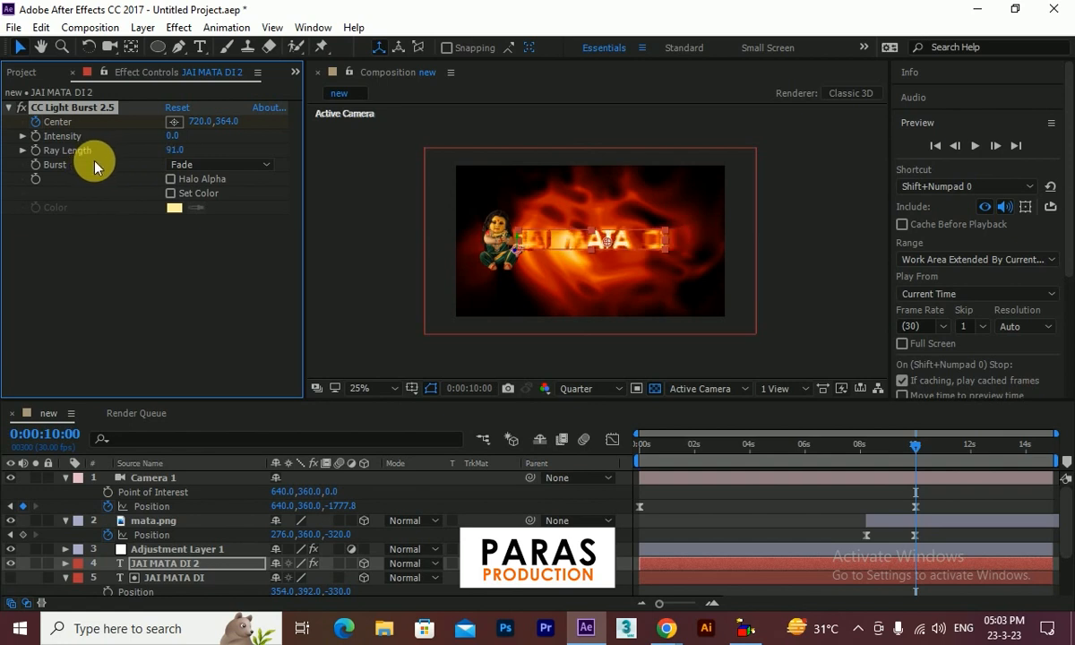
pyautogui.hotkey('ctrl', 'z')
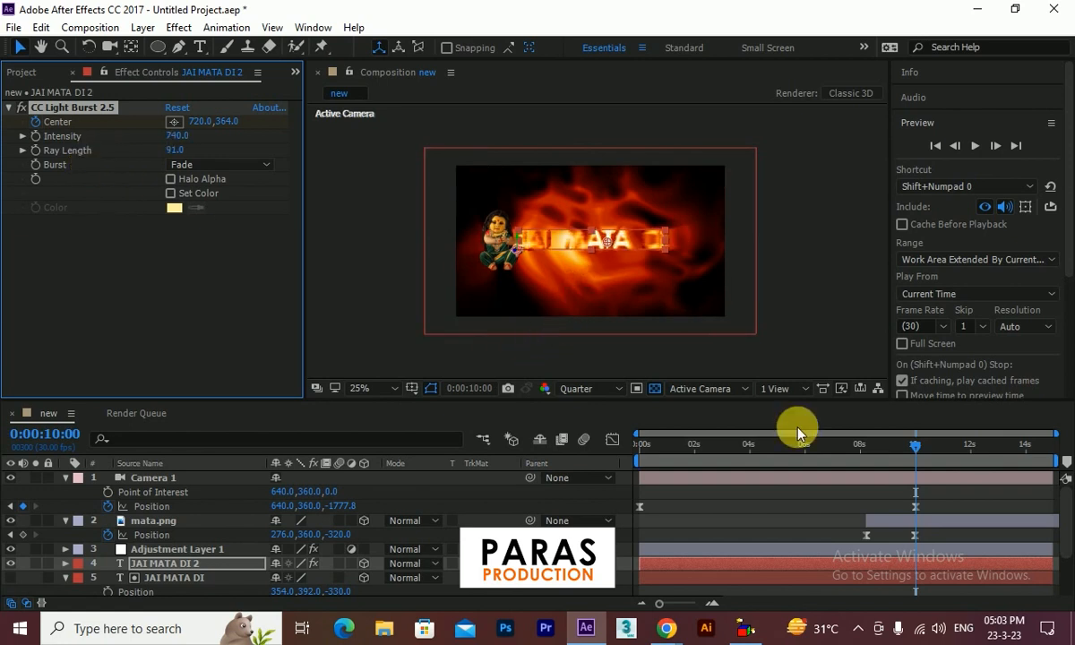
# Step: Keyframe the light burst's Ray Length at 91 near 8 seconds, set it to 1 at 0:00:09:29, and preview the text reveal
pyautogui.moveTo(915, 454); pyautogui.dragTo(868, 465)
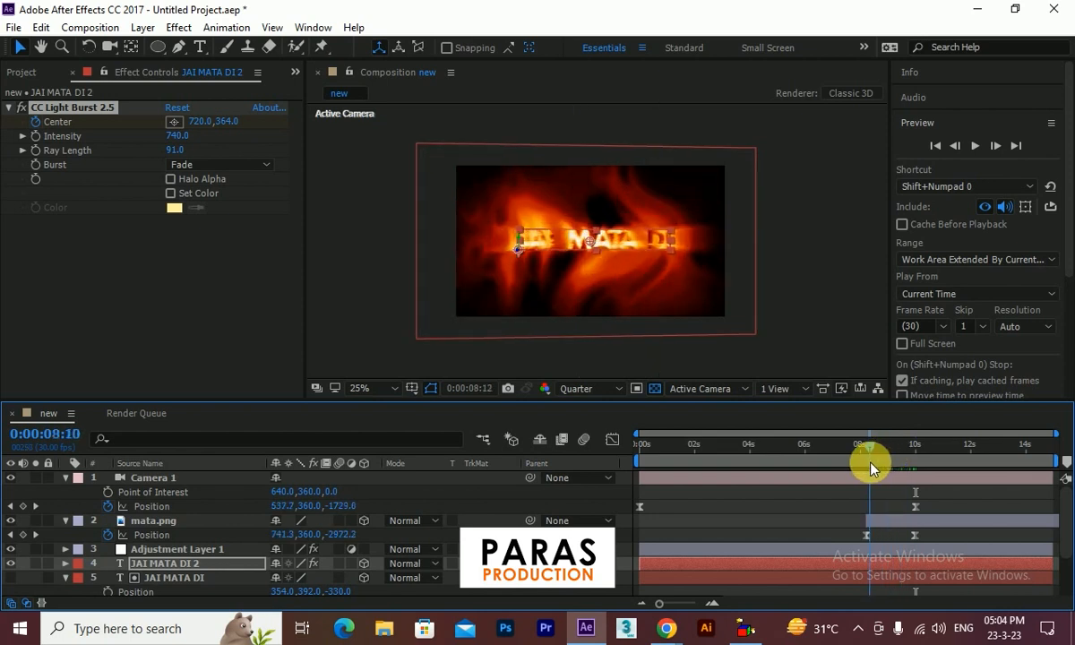
pyautogui.click(36, 156)
pyautogui.moveTo(863, 452); pyautogui.dragTo(914, 463)
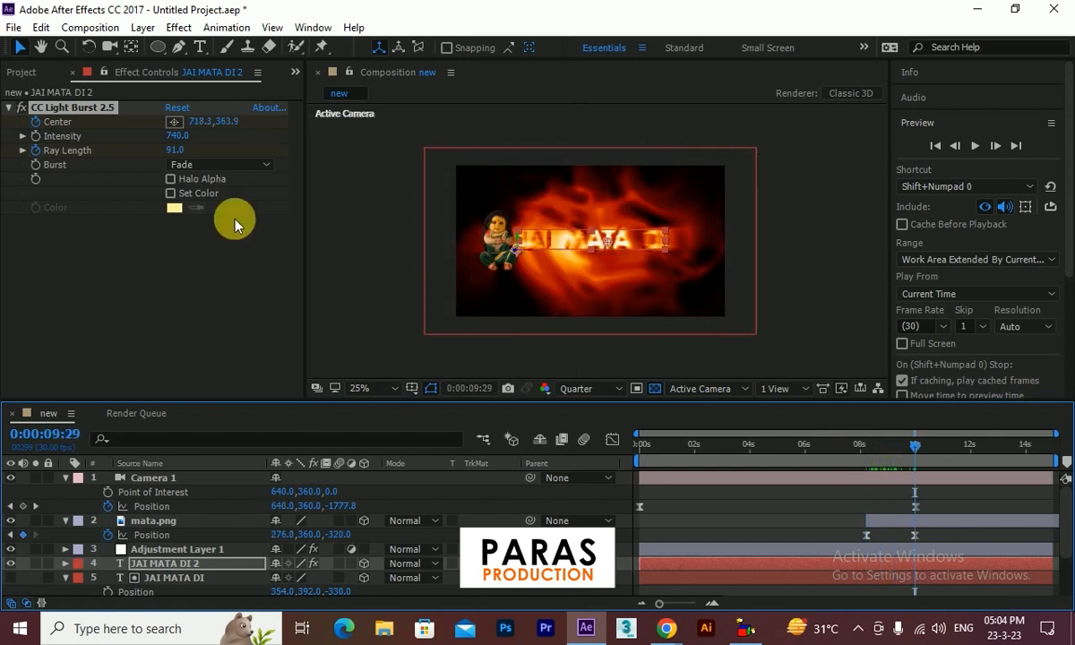
pyautogui.moveTo(173, 150); pyautogui.dragTo(110, 159)
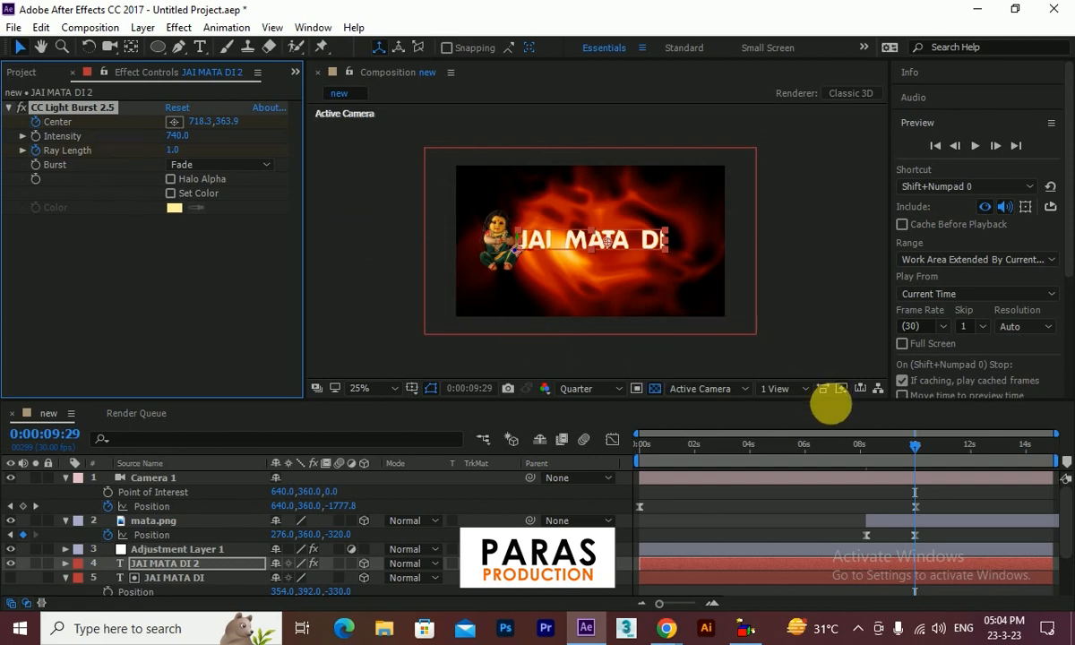
pyautogui.moveTo(915, 445); pyautogui.dragTo(708, 445)
pyautogui.click(974, 153)
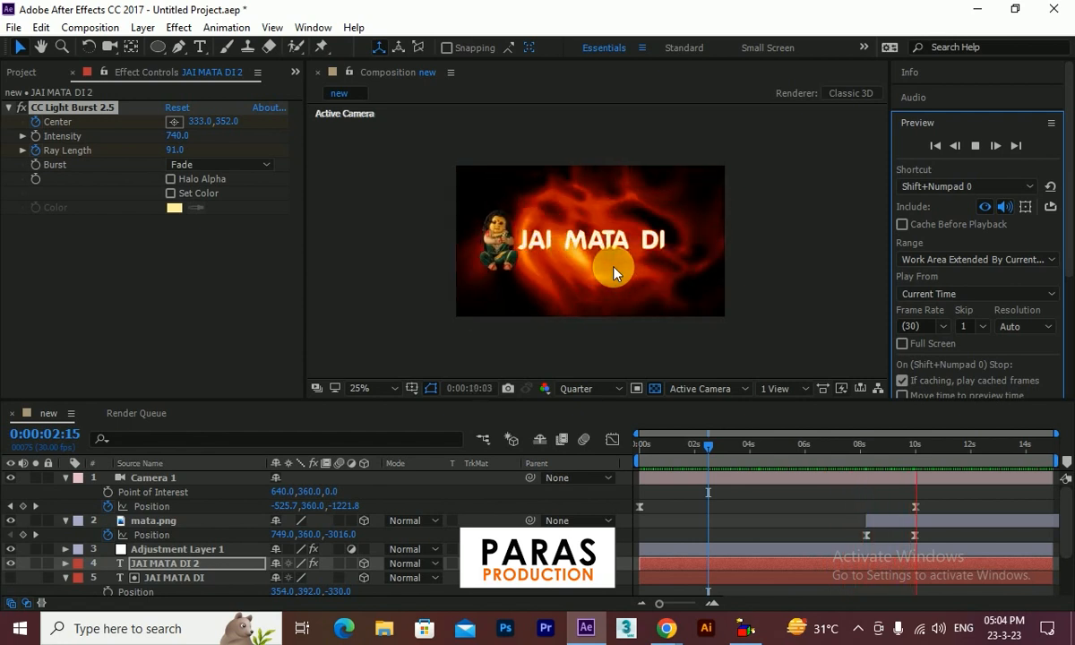
pyautogui.press('space')
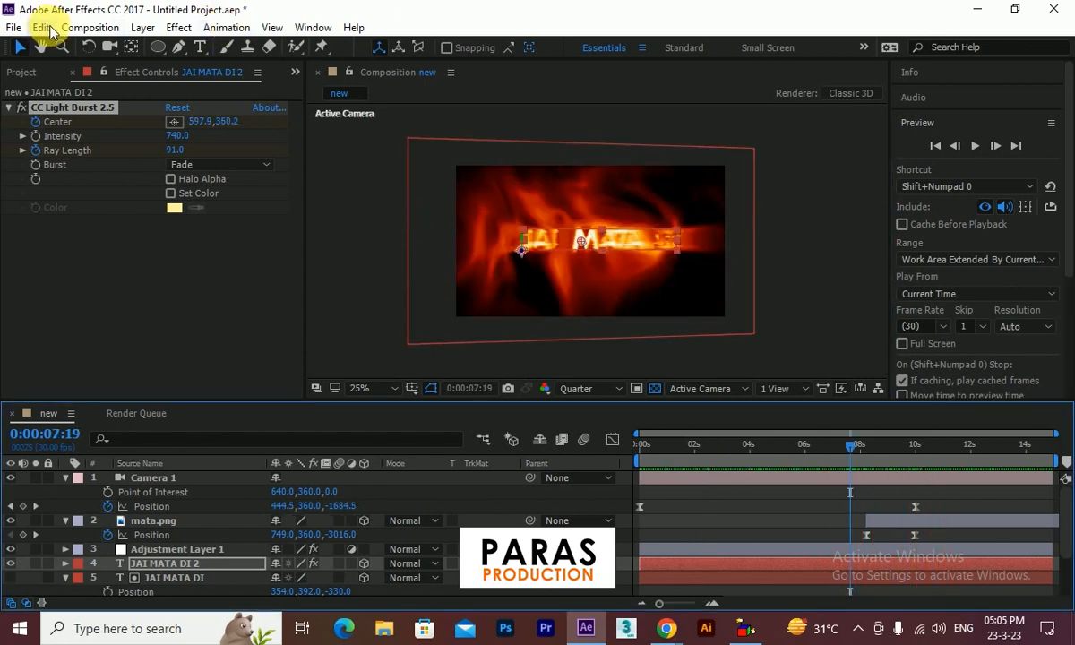
# Step: Add the composition to the Render Queue, check its Lossless output module settings, and close them without changes
pyautogui.click(80, 32)
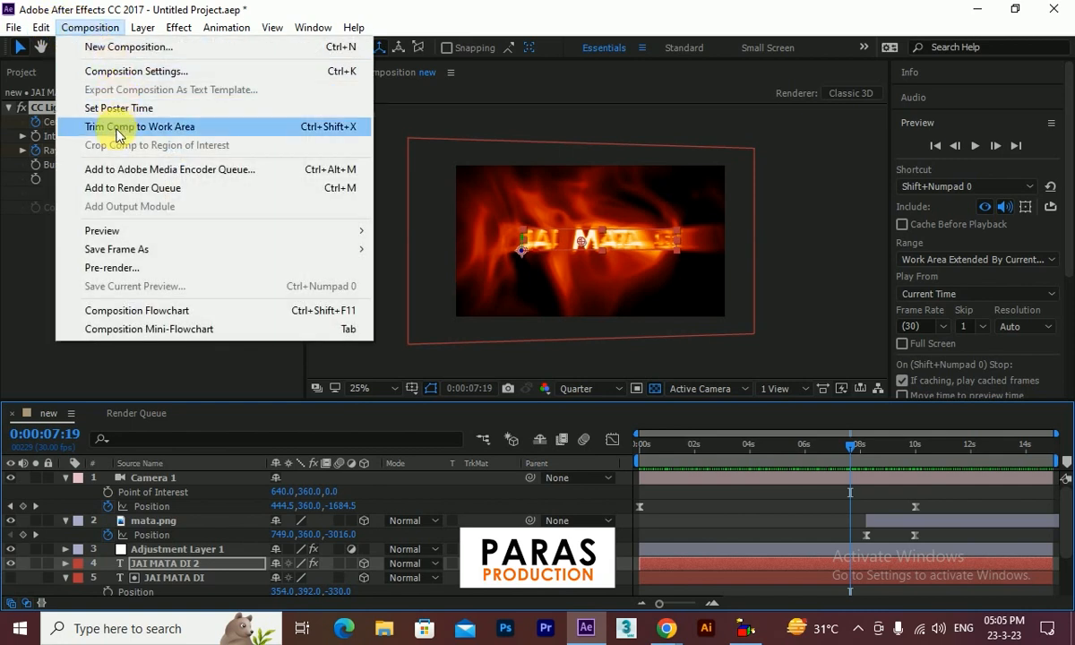
pyautogui.click(114, 188)
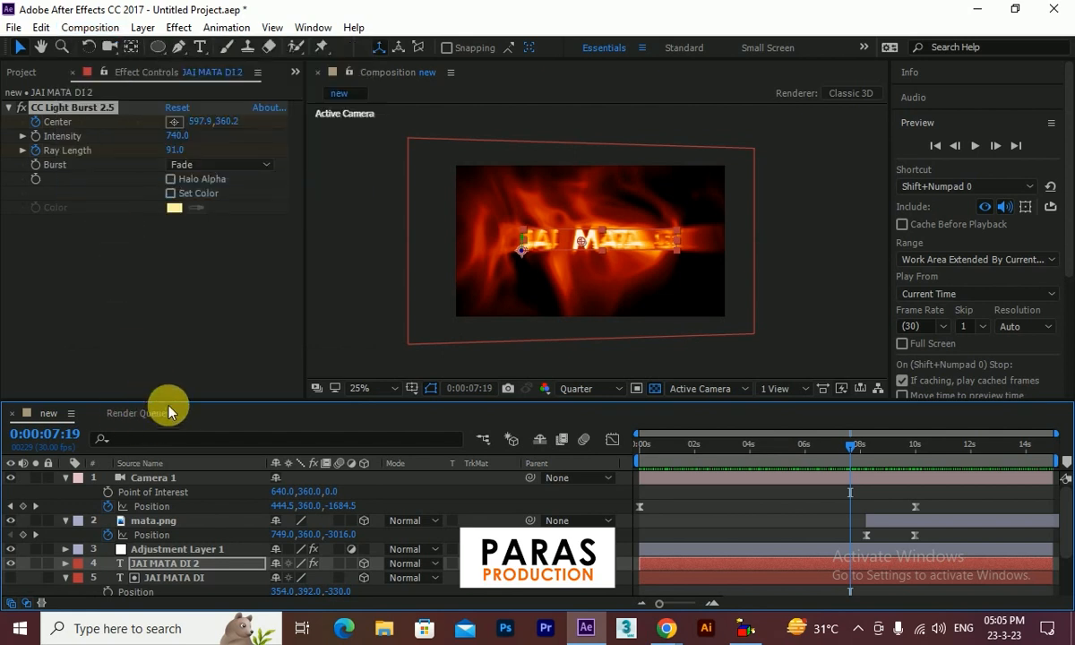
pyautogui.click(139, 414)
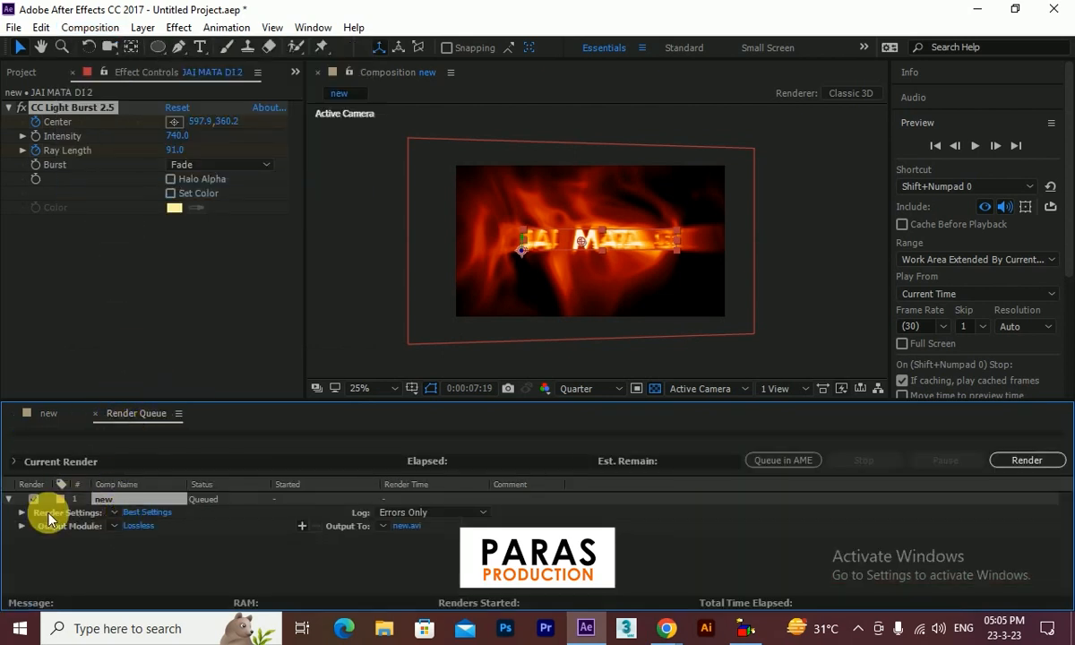
pyautogui.click(135, 527)
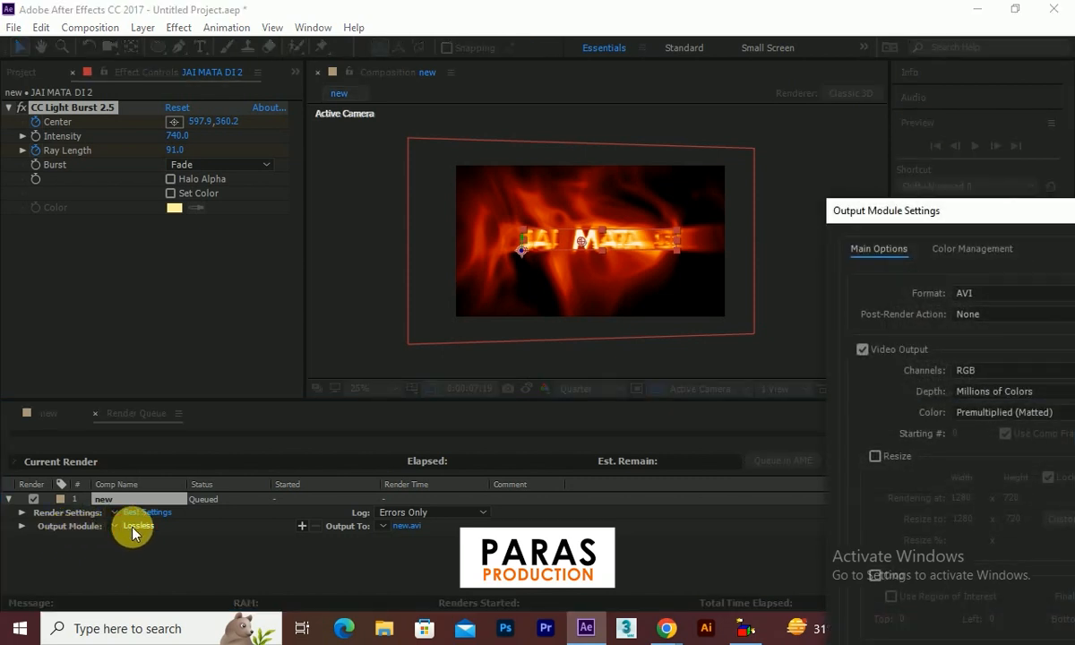
pyautogui.moveTo(864, 222); pyautogui.dragTo(385, 147)
pyautogui.click(856, 137)
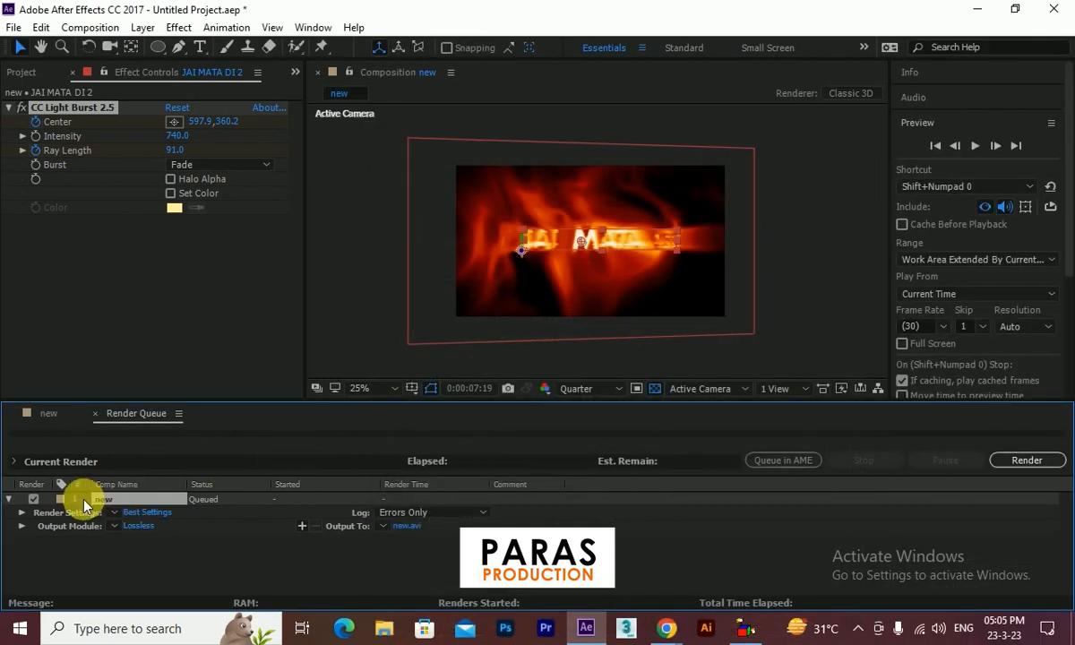
# Step: Return to the composition new and end its work area at 12 seconds
pyautogui.click(47, 414)
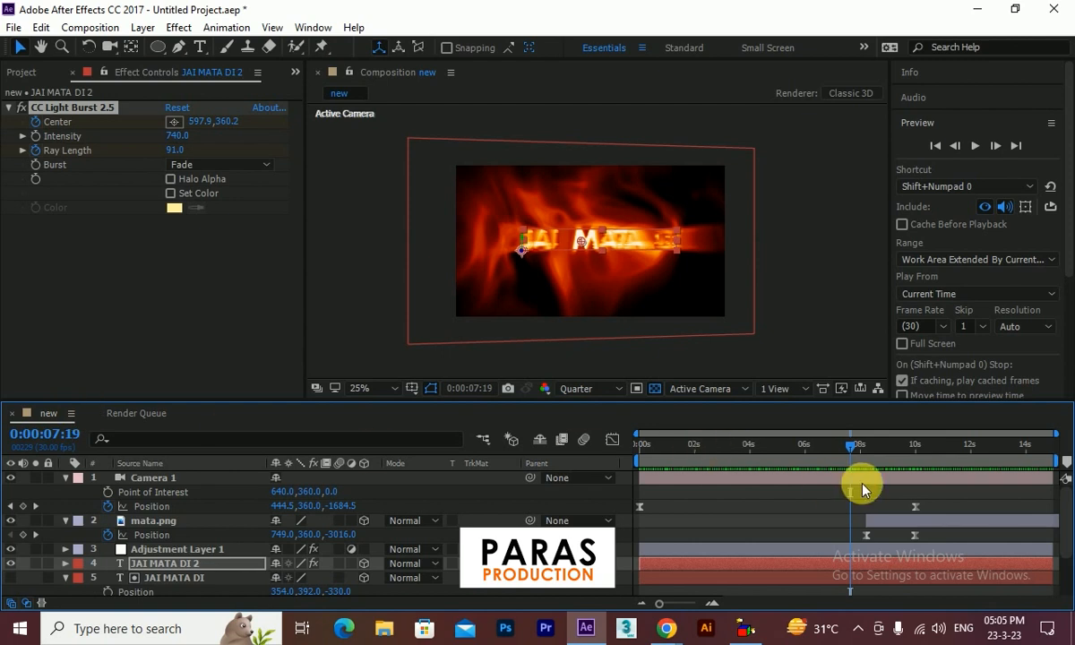
pyautogui.moveTo(882, 459); pyautogui.dragTo(974, 463)
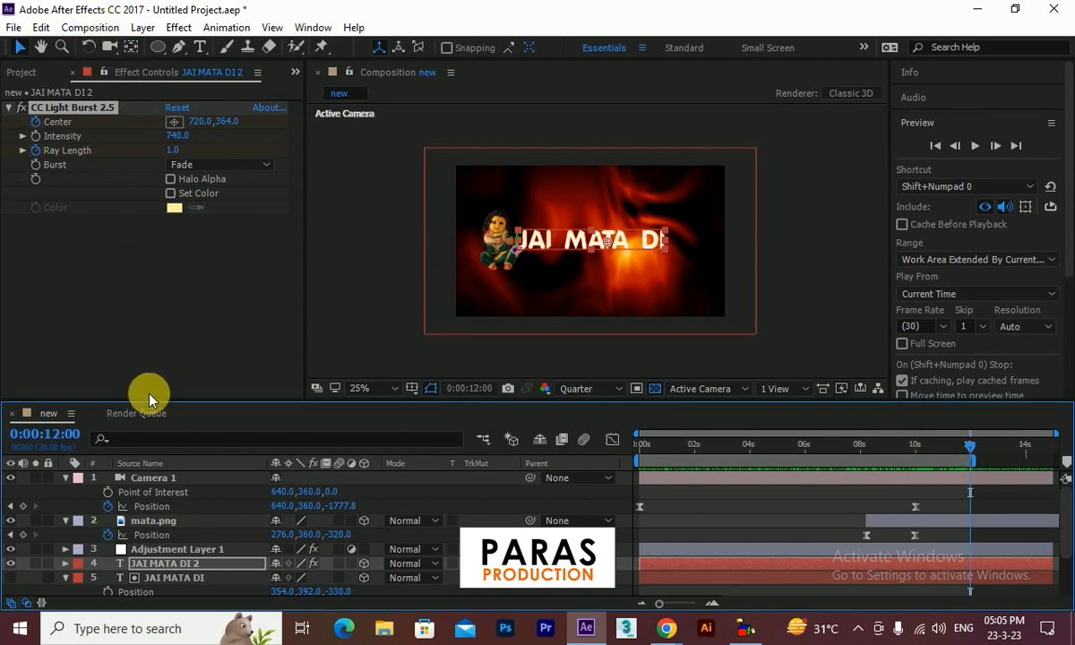
# Step: Set the output module format of the queued composition new to QuickTime in the Render Queue
pyautogui.click(136, 413)
pyautogui.click(134, 525)
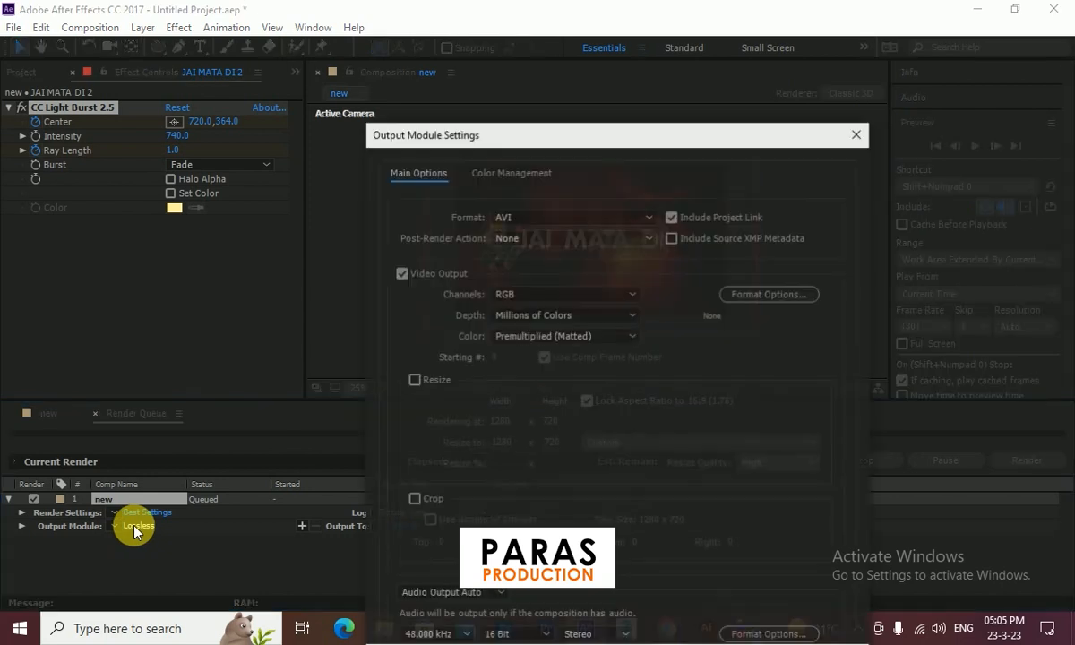
pyautogui.moveTo(543, 134); pyautogui.dragTo(494, 56)
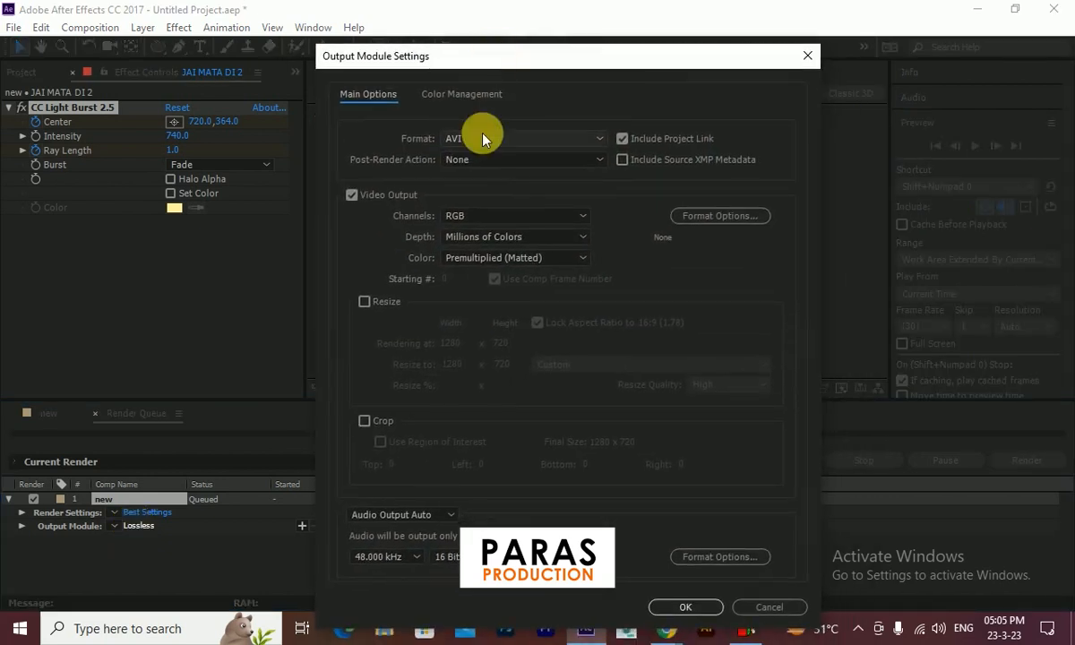
pyautogui.click(479, 138)
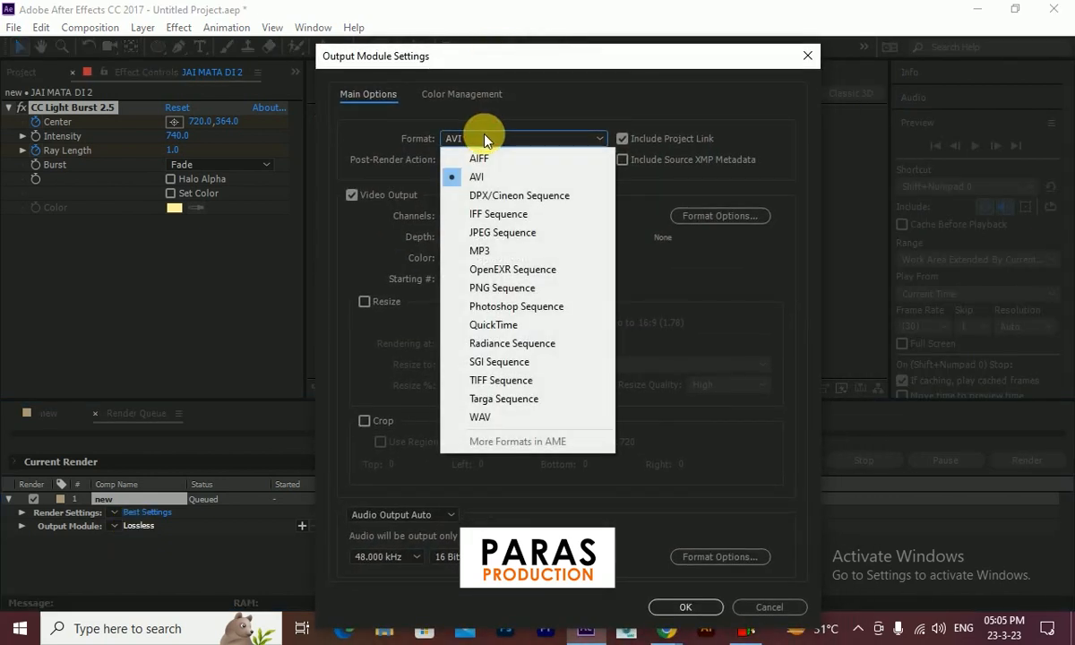
pyautogui.click(495, 324)
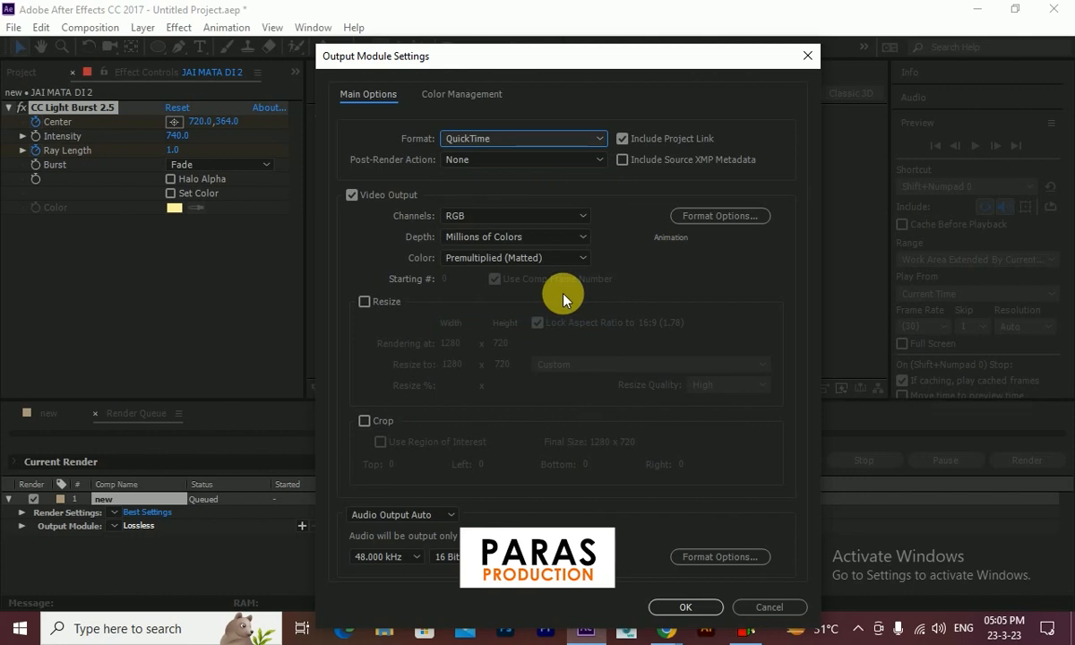
pyautogui.click(662, 606)
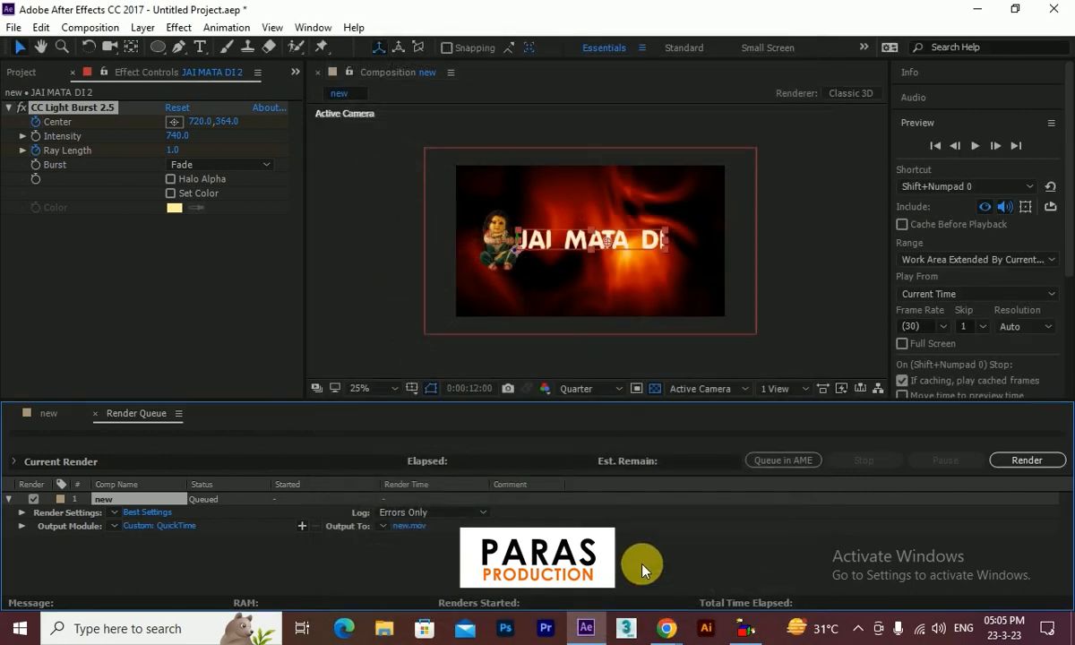
# Step: Set the render output to a QuickTime file named new on the Desktop and start the render
pyautogui.click(409, 525)
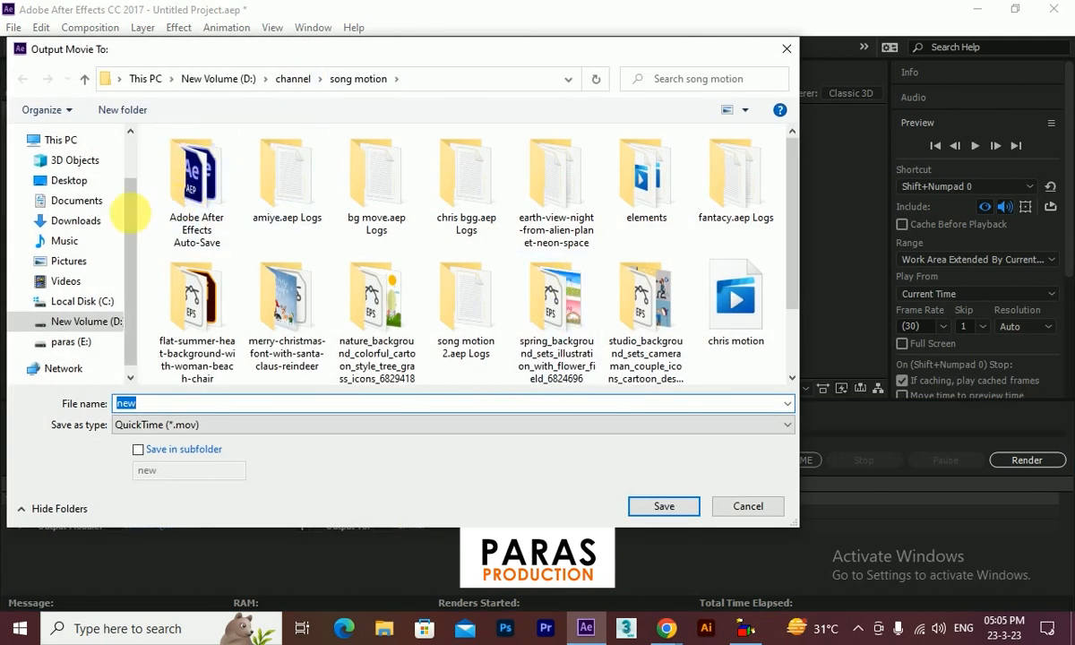
pyautogui.click(92, 182)
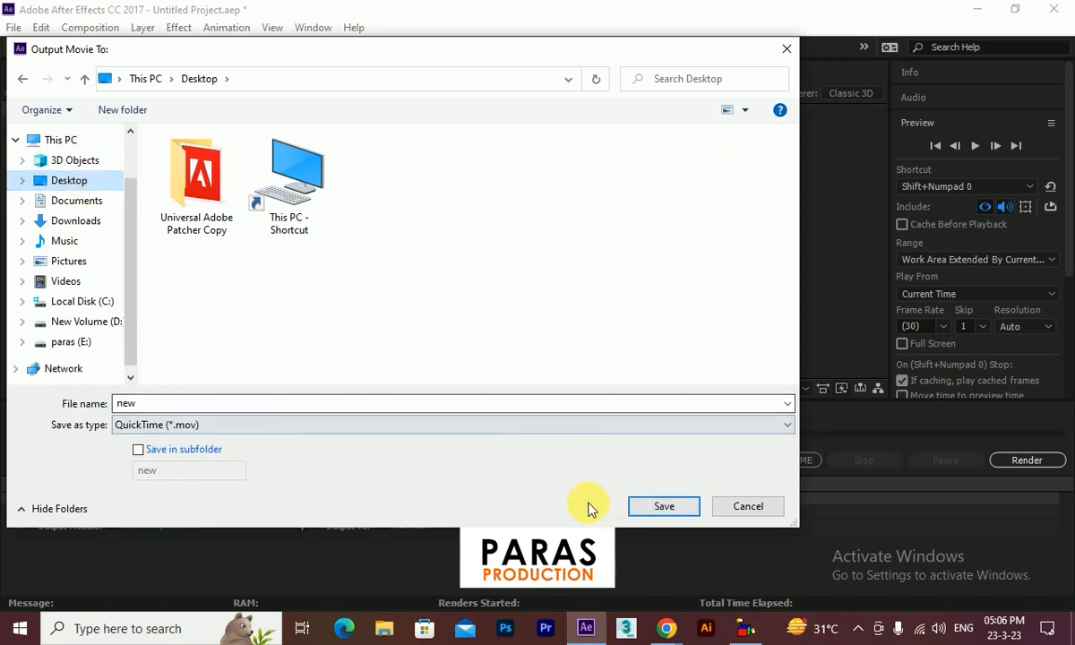
pyautogui.click(664, 507)
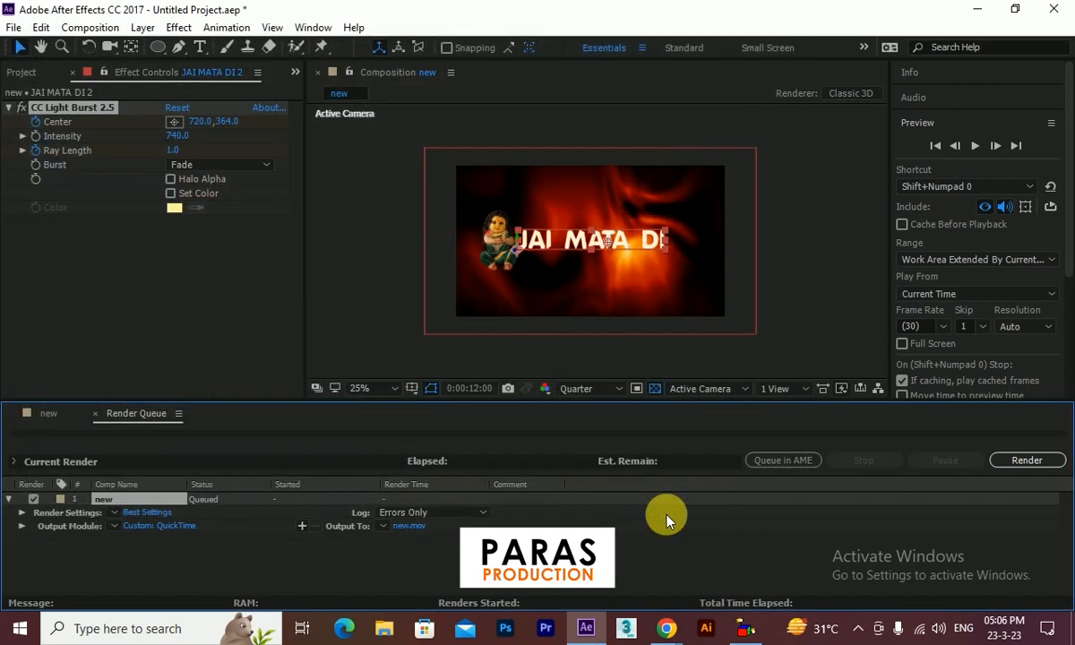
pyautogui.click(1030, 461)
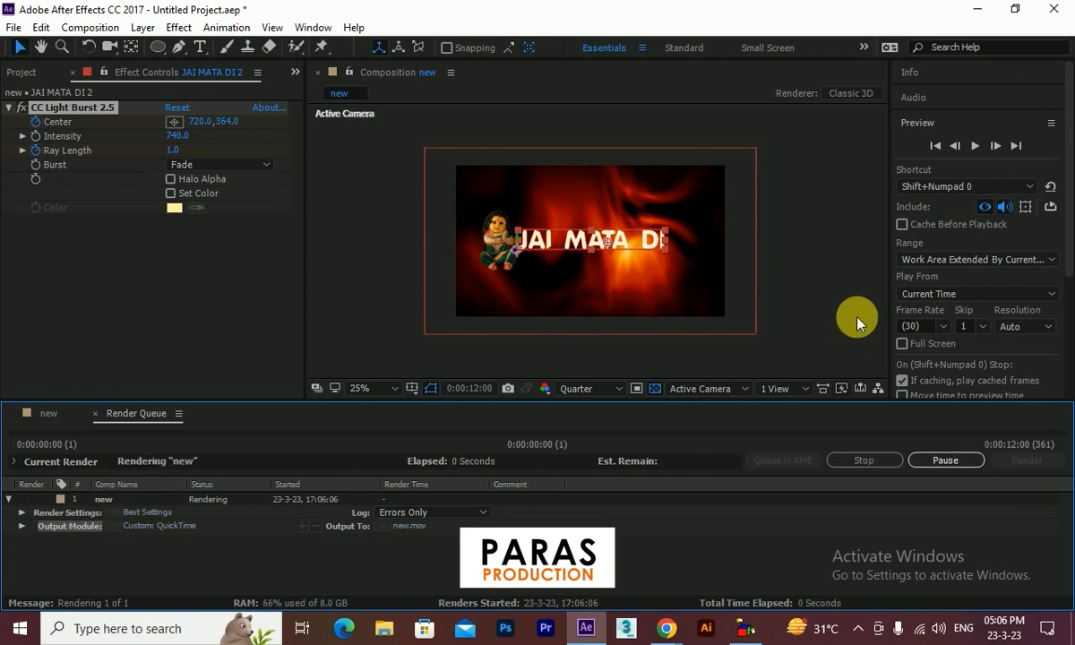